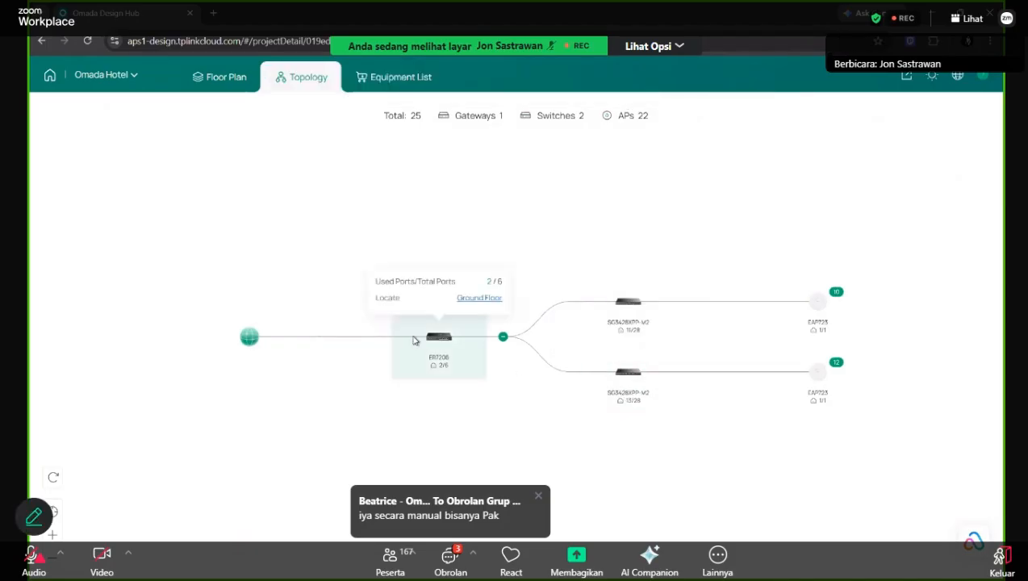
Expand and then collapse the upper and lower switches' access point groups.
click(808, 313)
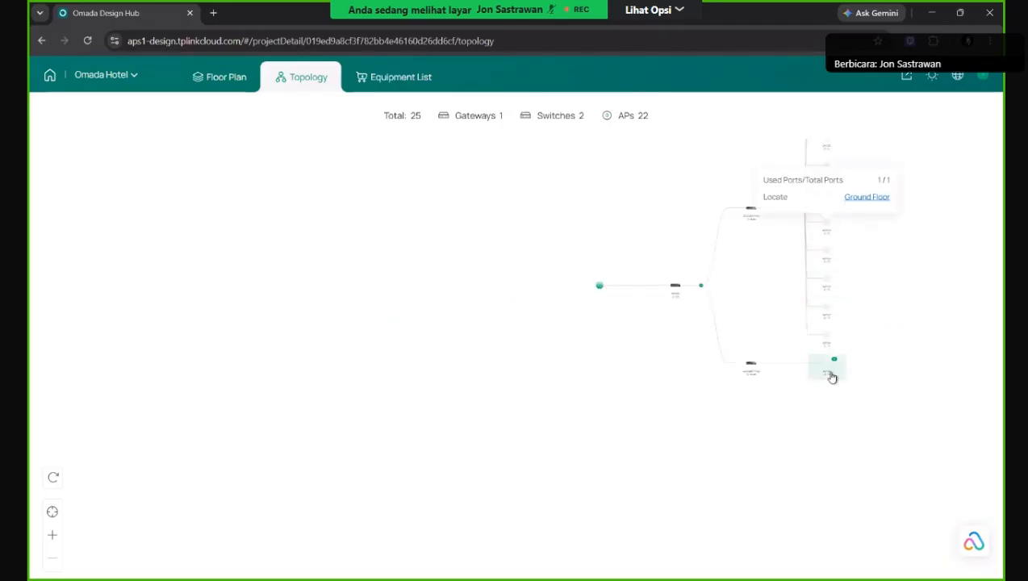
click(830, 371)
mouse_move(826, 459)
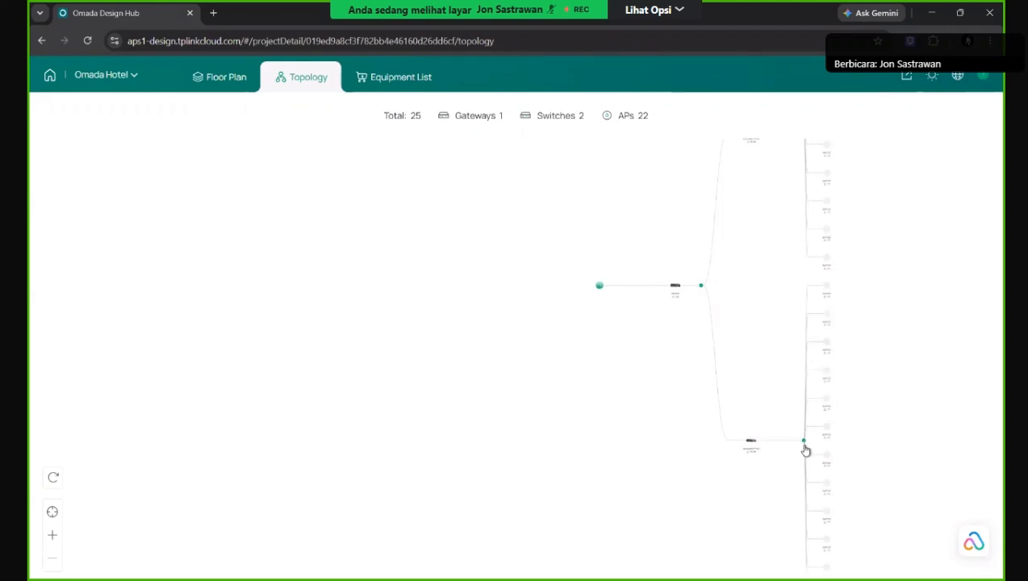
click(804, 445)
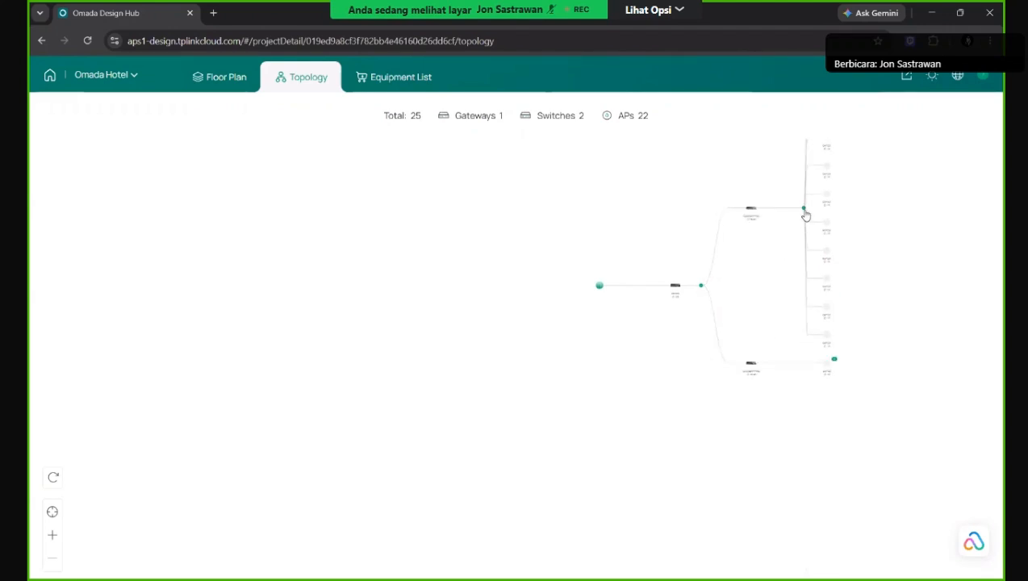
click(804, 212)
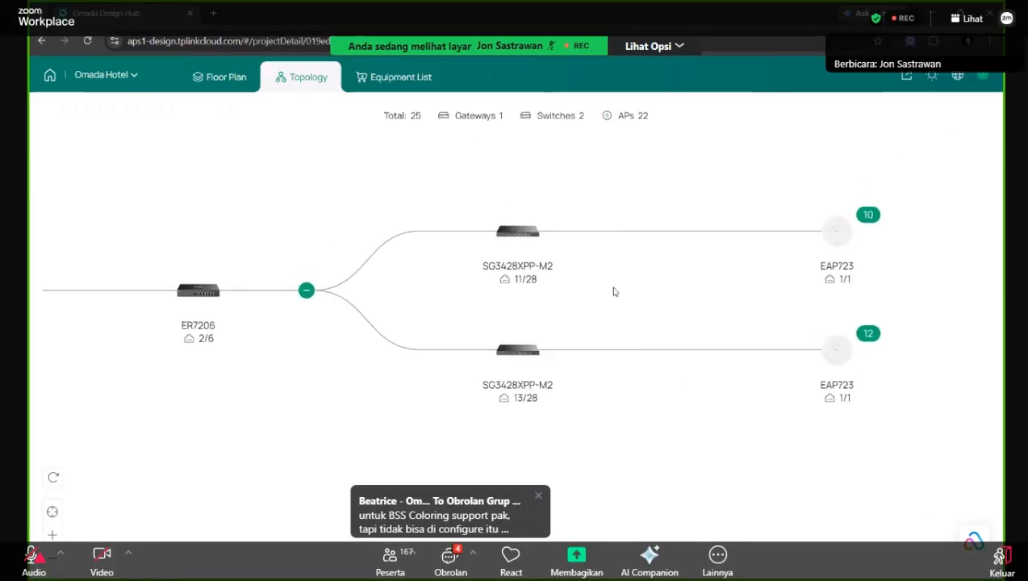
scroll(682, 381, down, 4)
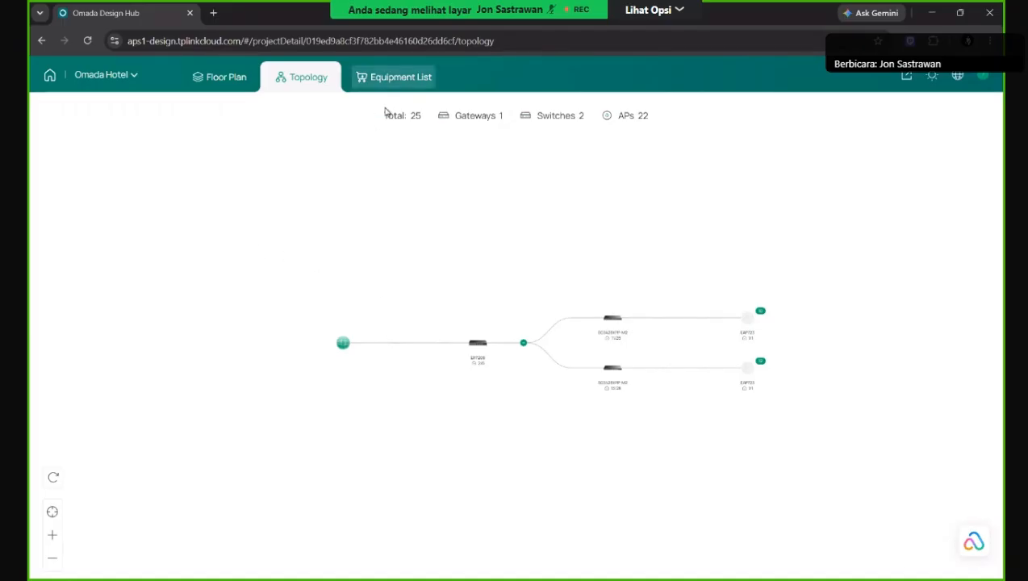
On the floor plan, view the 2.4 GHz heatmap, then 5 GHz, then 6 GHz.
click(226, 84)
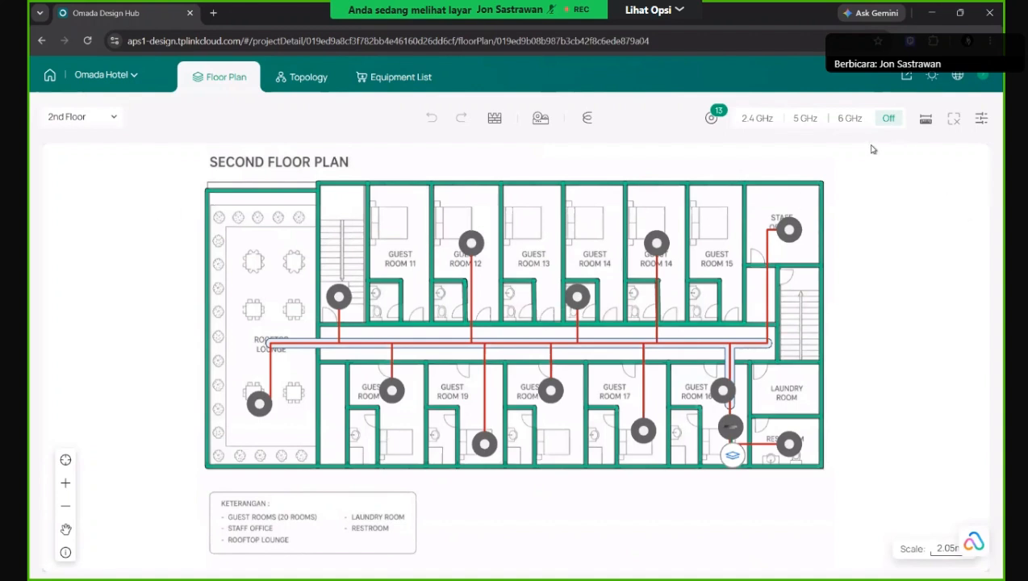
click(760, 123)
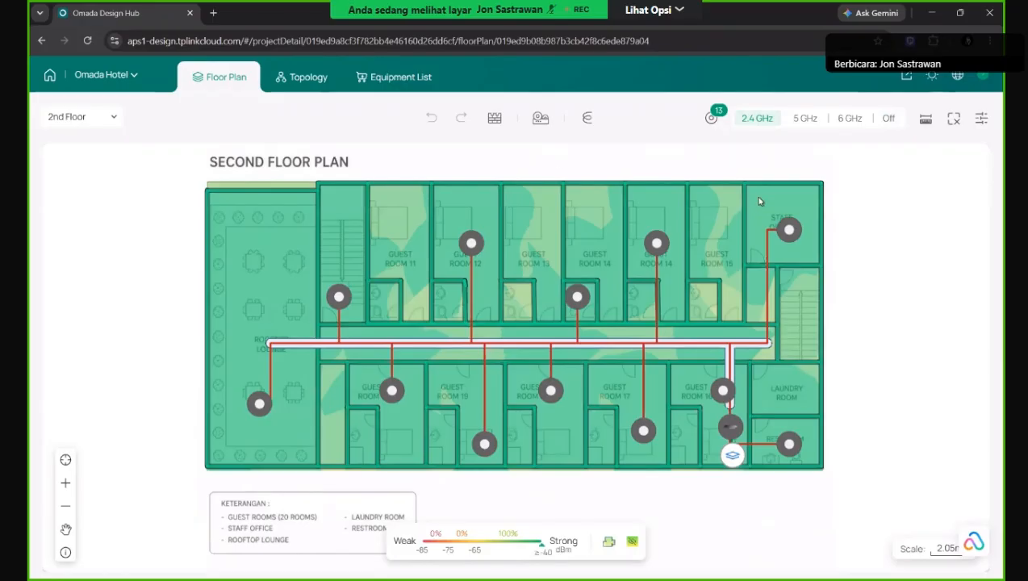
scroll(757, 200, down, 1)
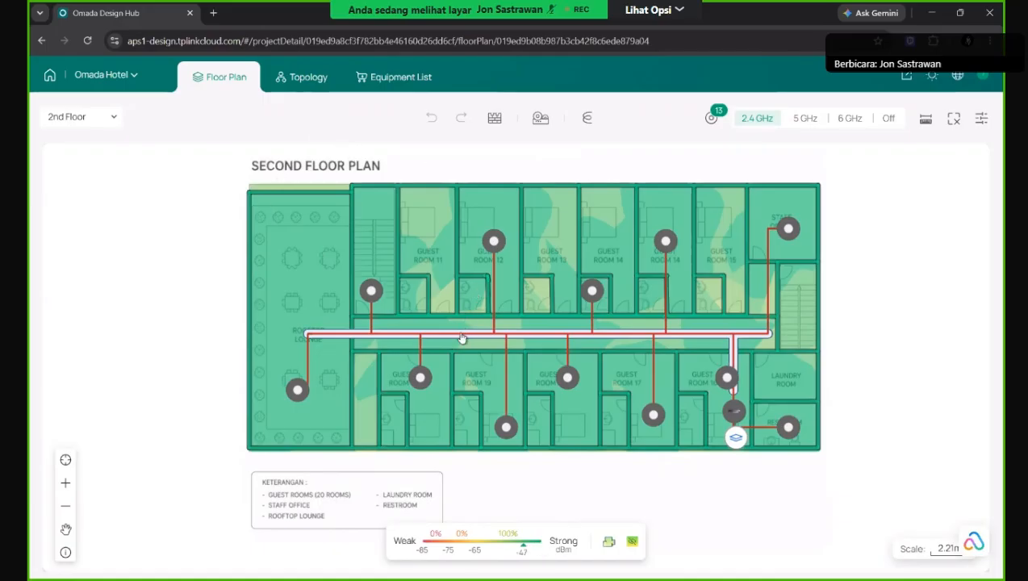
scroll(461, 338, down, 1)
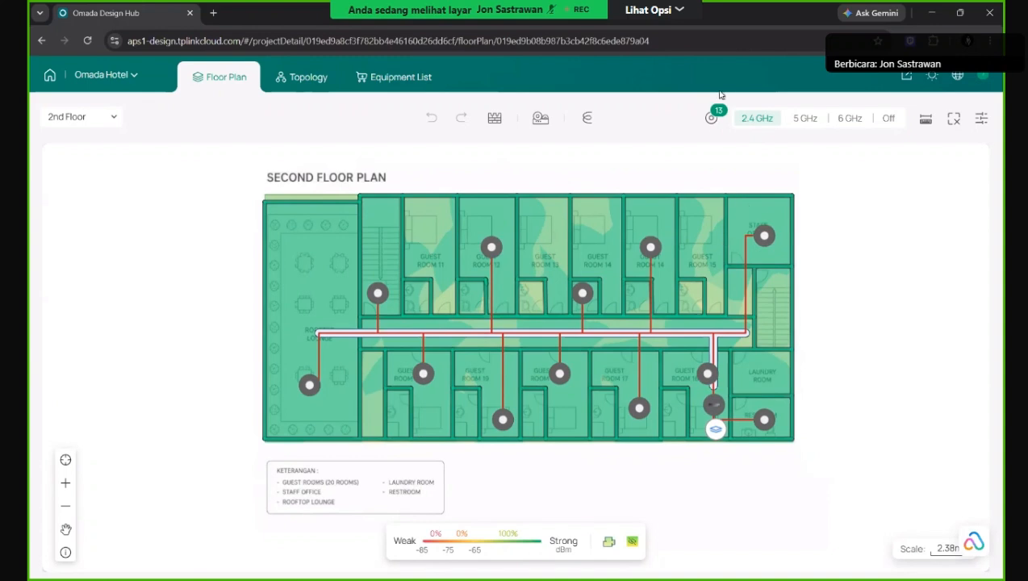
click(804, 121)
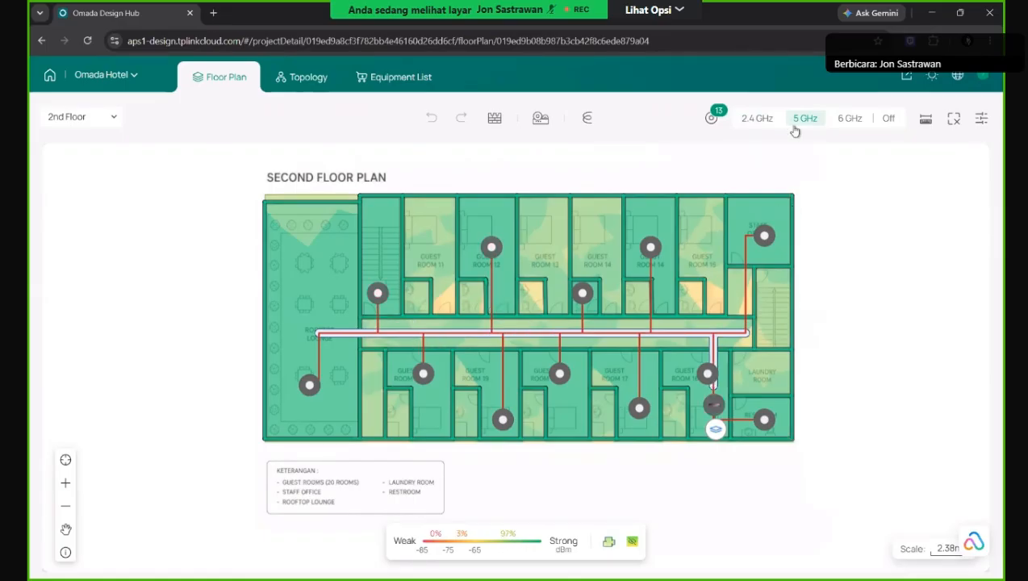
click(847, 121)
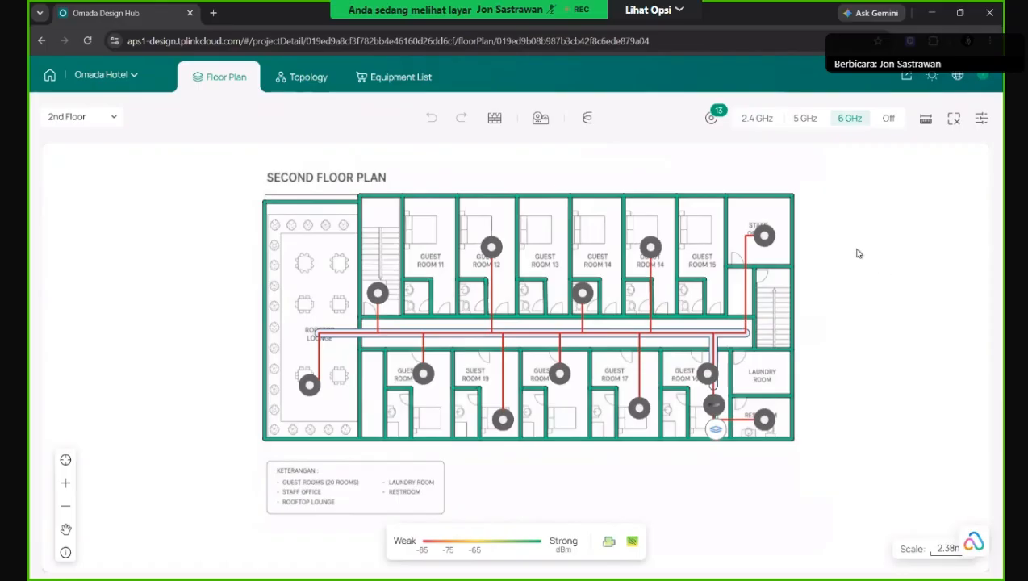
click(497, 255)
scroll(506, 263, up, 5)
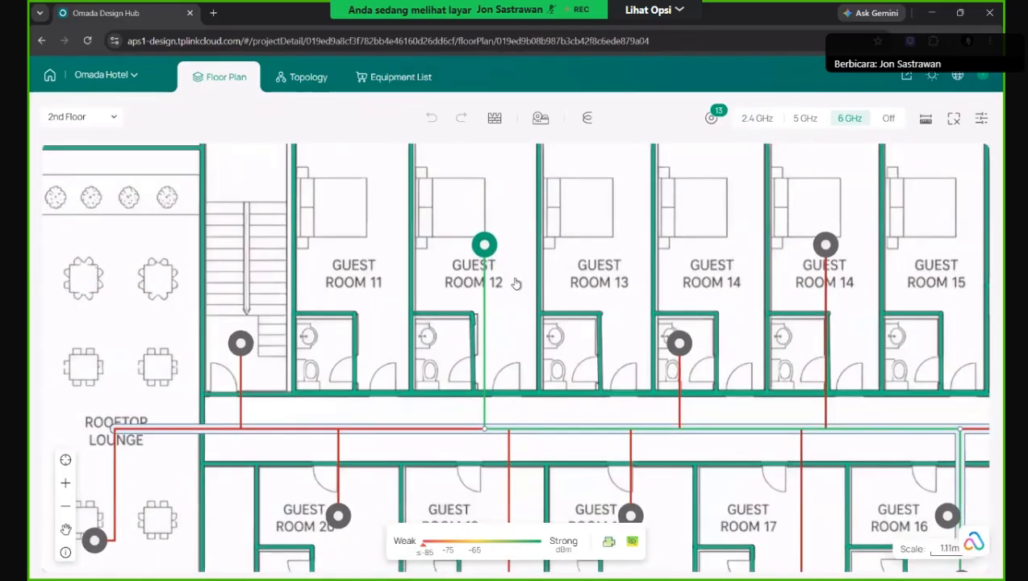
scroll(536, 355, down, 1)
scroll(547, 372, down, 5)
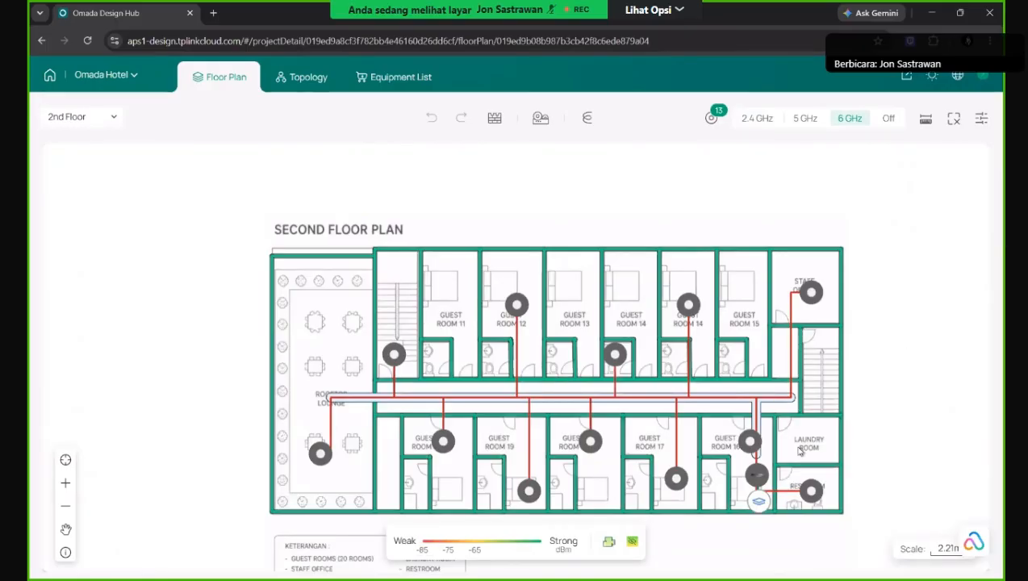
click(612, 358)
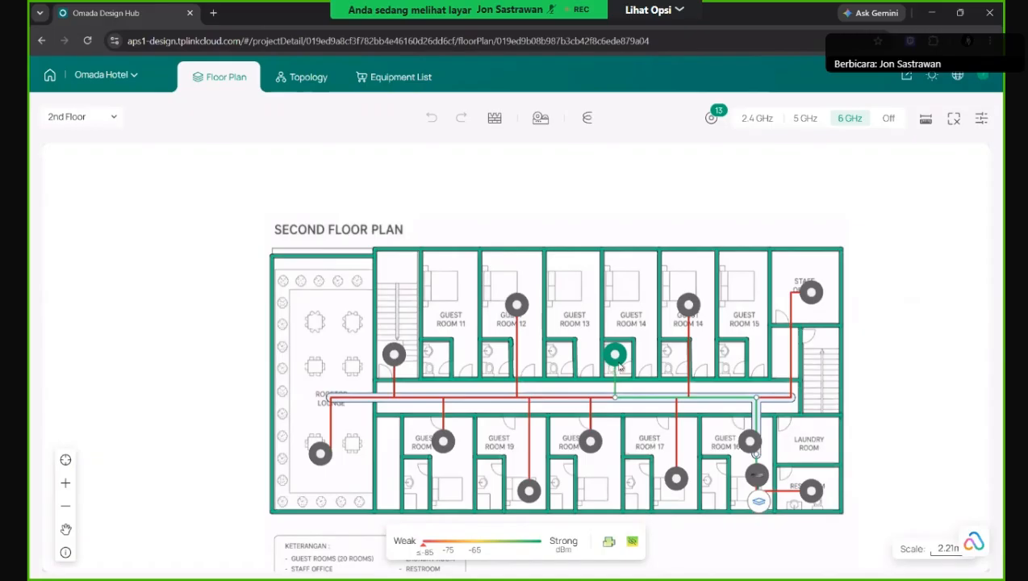
click(762, 484)
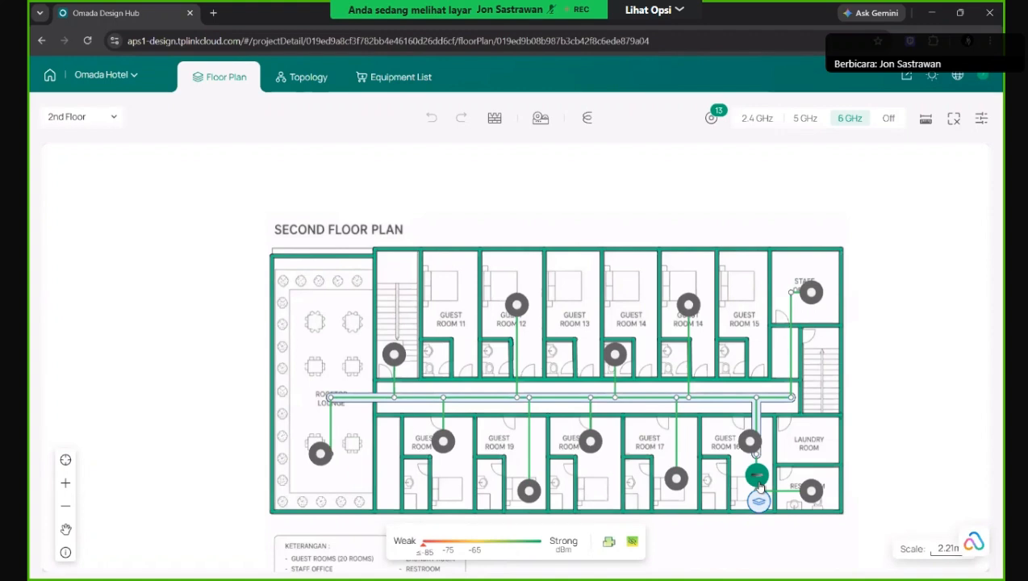
click(694, 392)
click(752, 476)
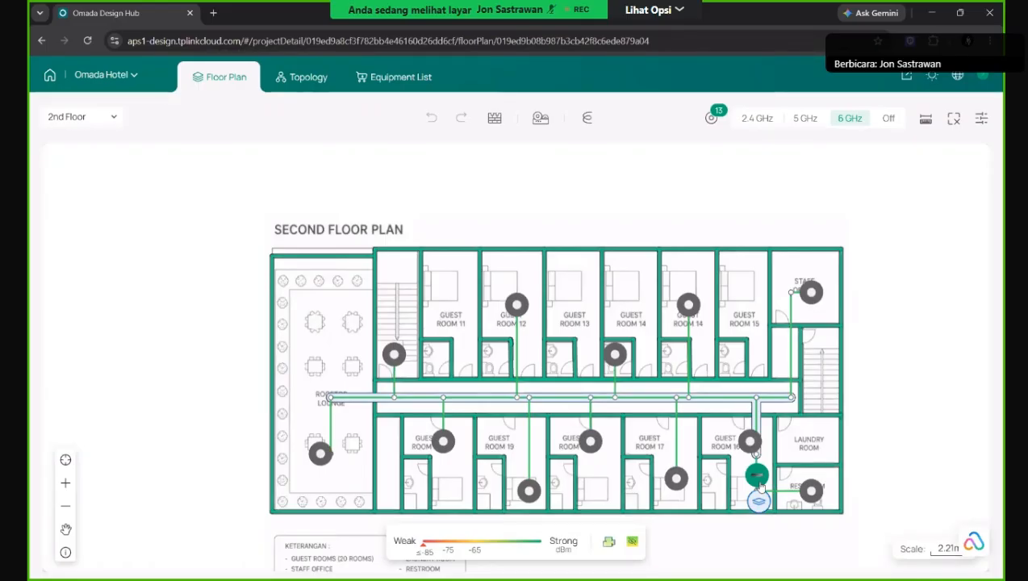
mouse_move(787, 364)
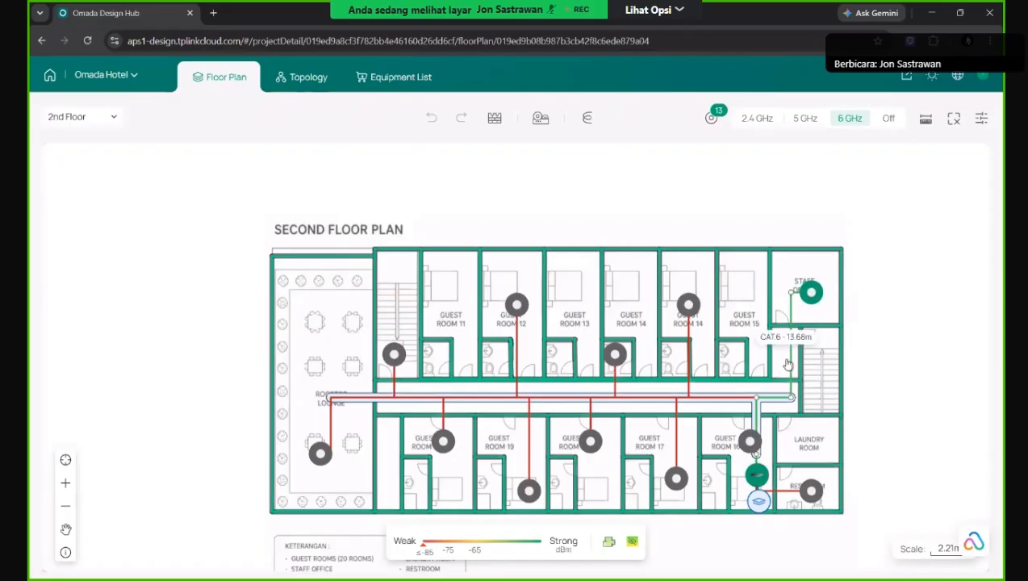
mouse_move(701, 408)
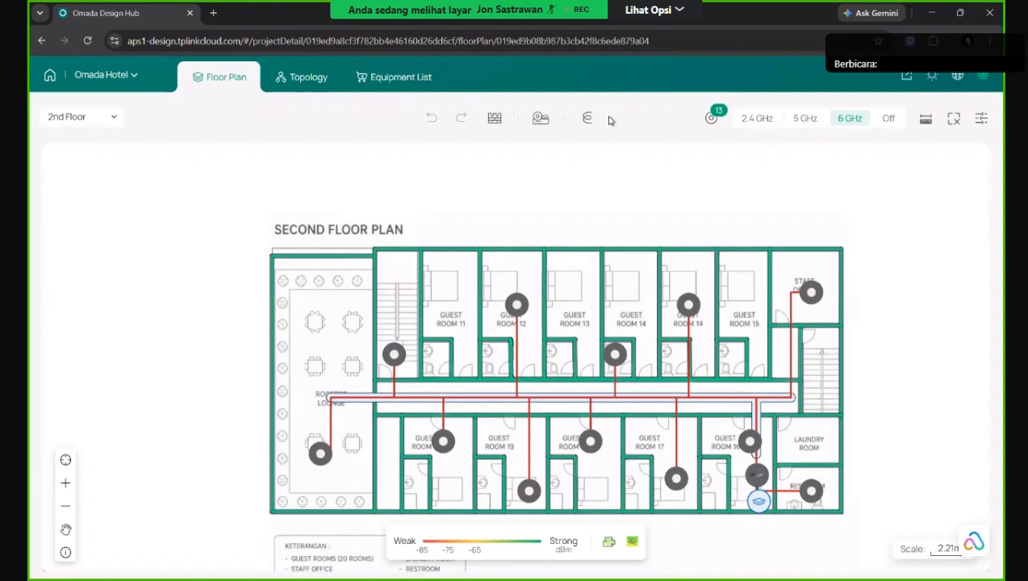
Bring up the Equipment List with prices and start editing the CAT.5 unit price.
click(393, 77)
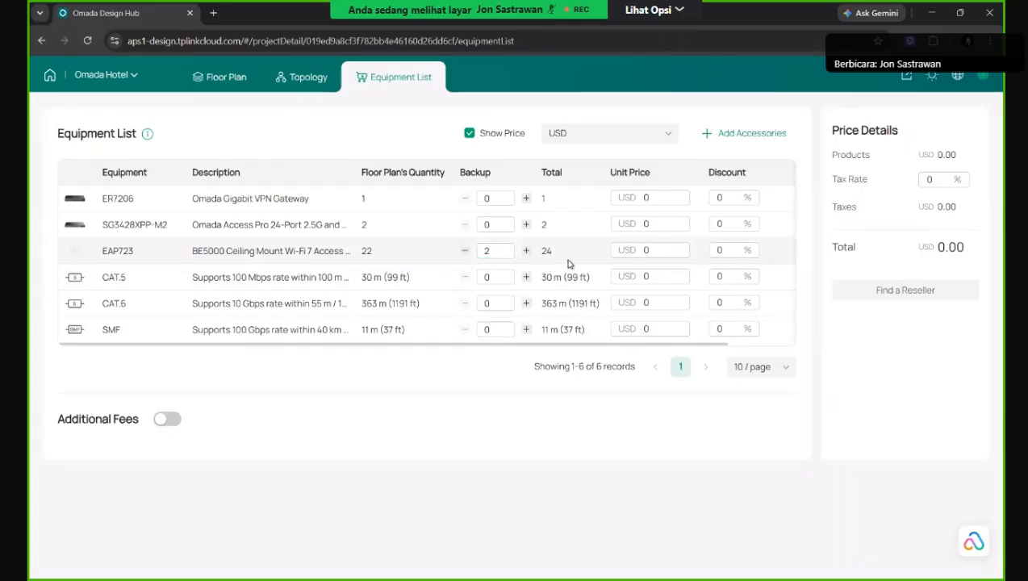
click(644, 277)
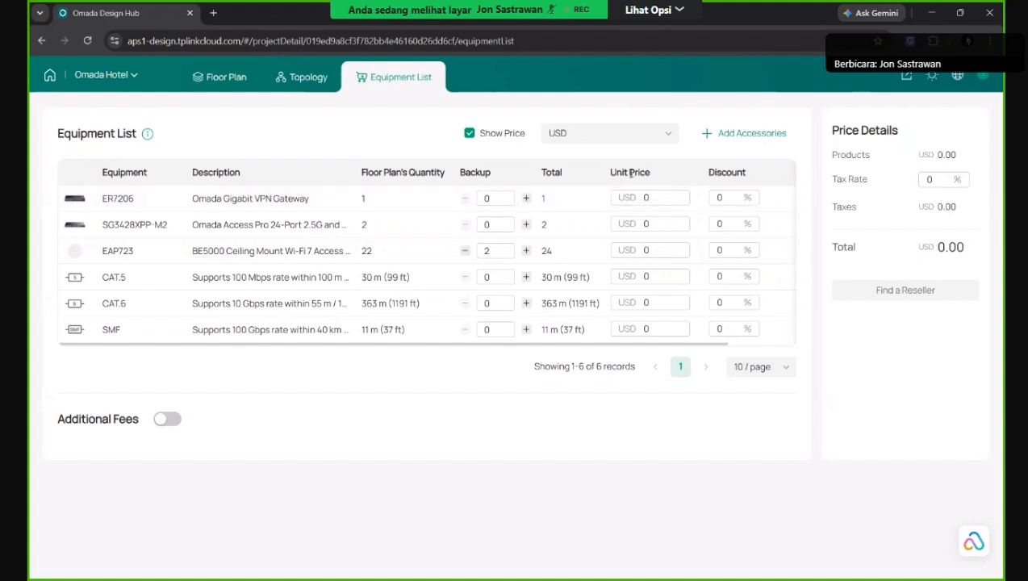
Change the equipment list's pricing currency from USD to IDR.
click(672, 139)
scroll(637, 209, down, 3)
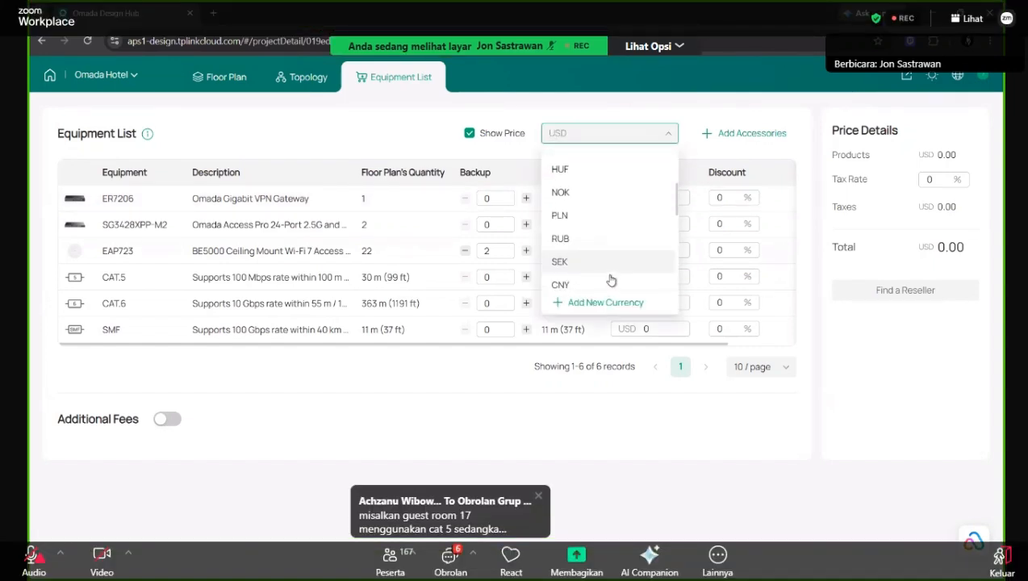
scroll(588, 168, up, 3)
scroll(597, 251, down, 5)
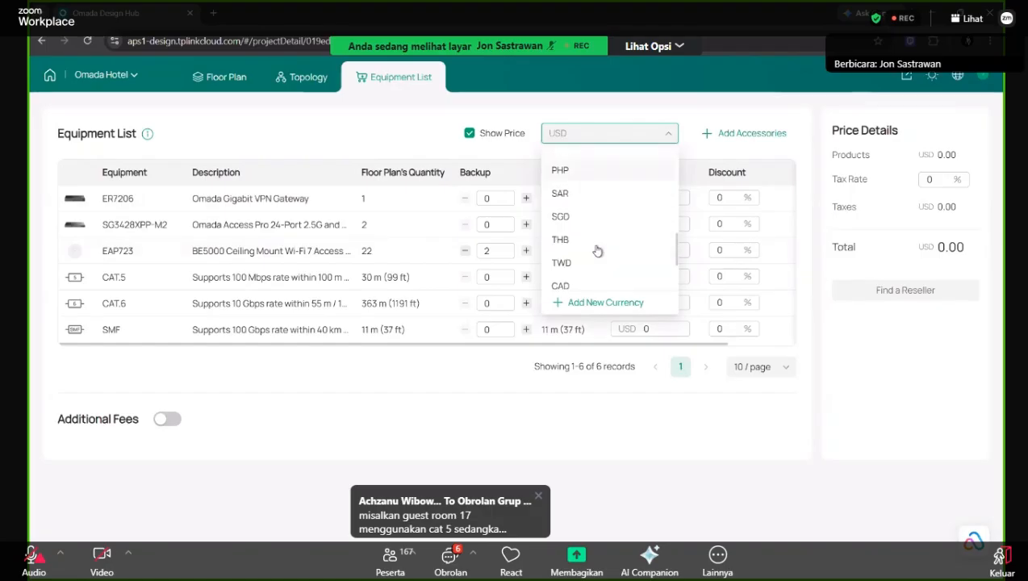
scroll(597, 251, down, 2)
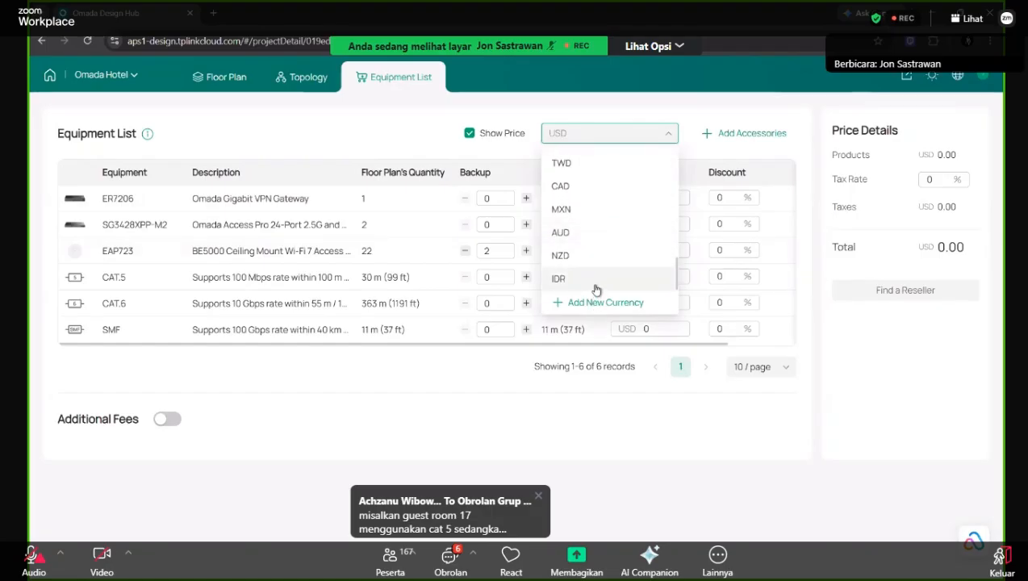
click(597, 289)
click(666, 135)
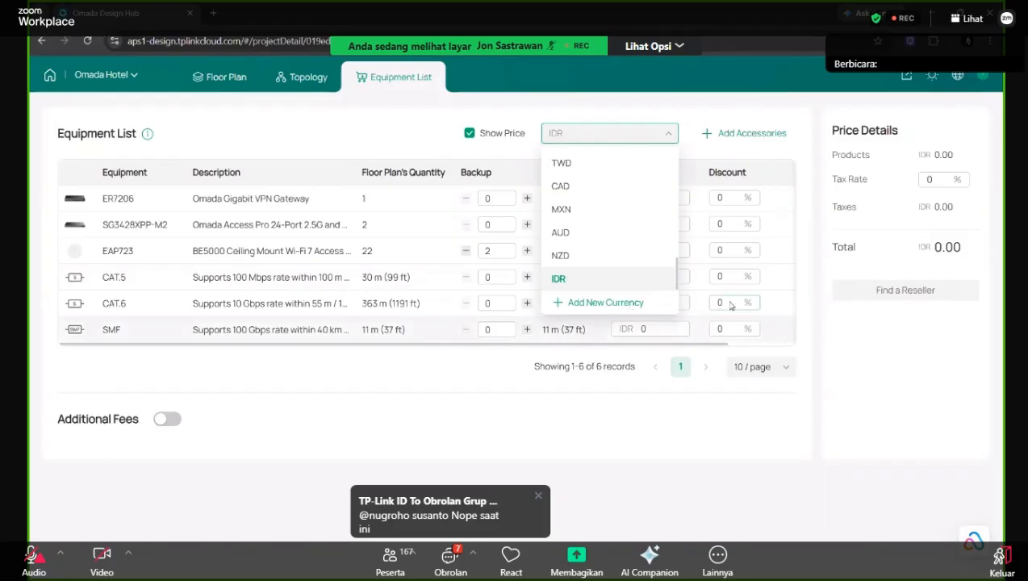
click(755, 102)
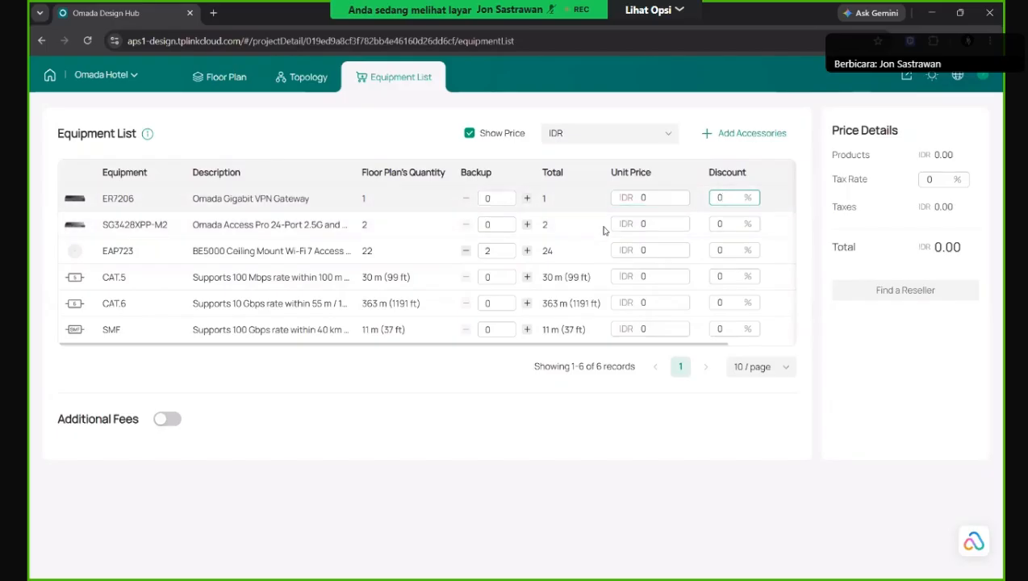
Price the ER7206 at 5000000, SG3428XPP-M2 at 10000000 and EAP723 at 7000000 IDR.
click(652, 200)
text(5000000)
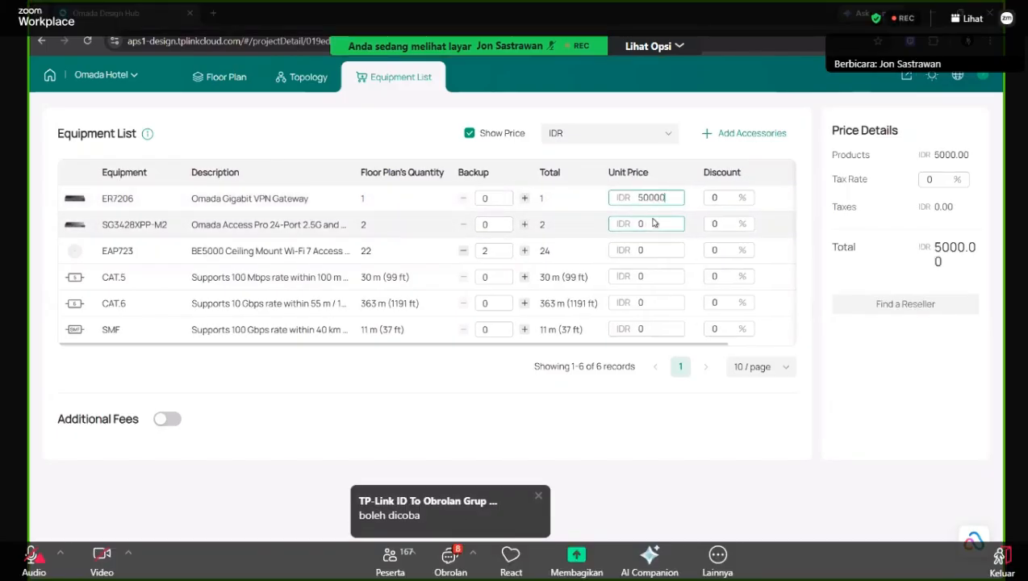
click(655, 226)
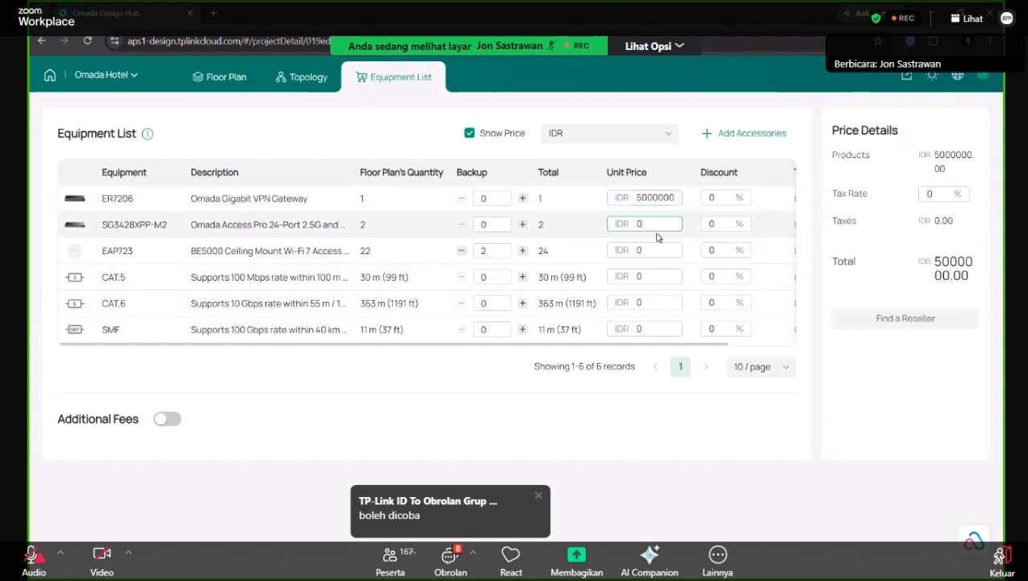
text(10000000)
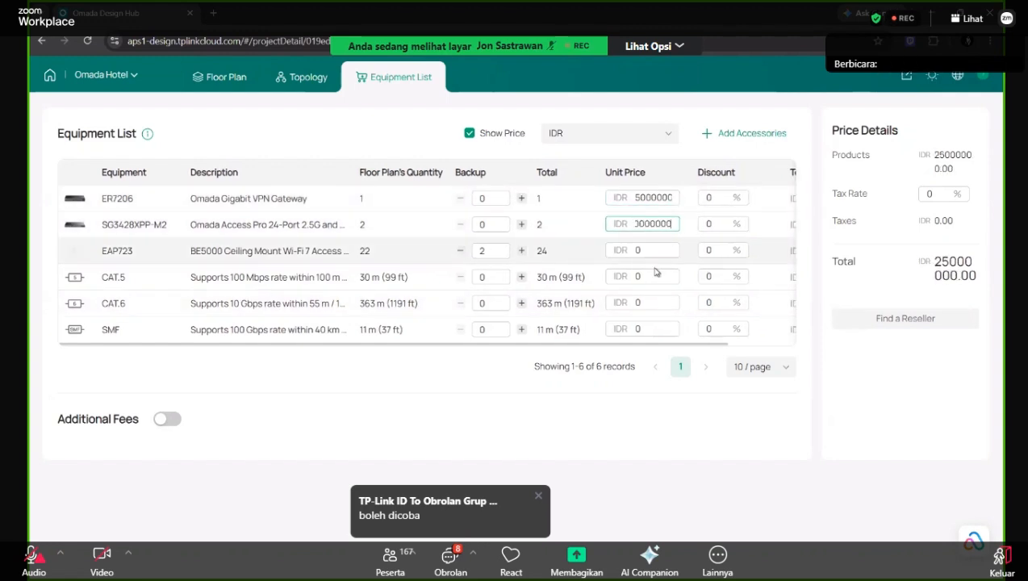
click(652, 251)
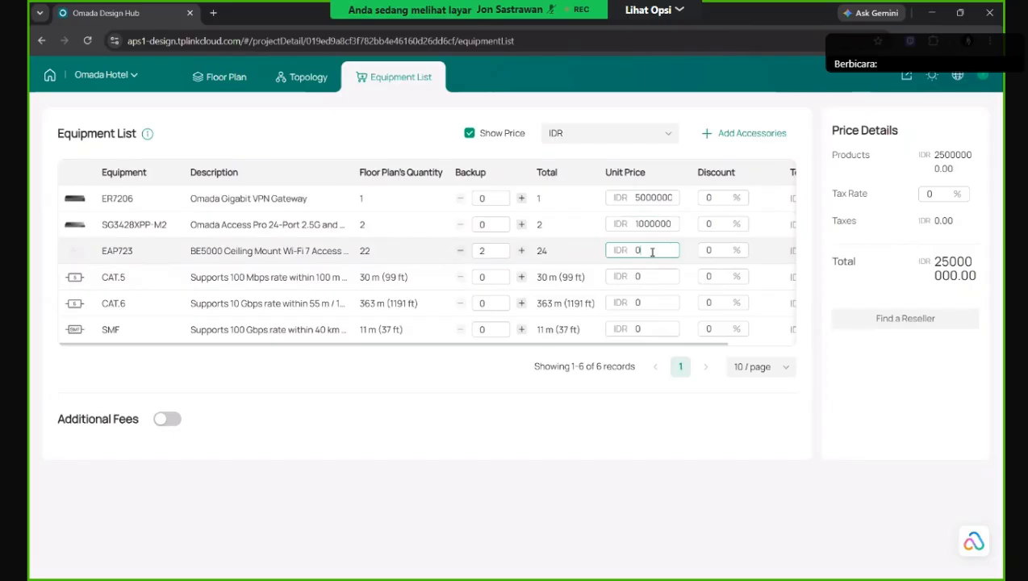
text(7000000)
Price the cables: CAT.5 at 10000, CAT.6 at 15000 and SMF at 20000 IDR.
click(655, 276)
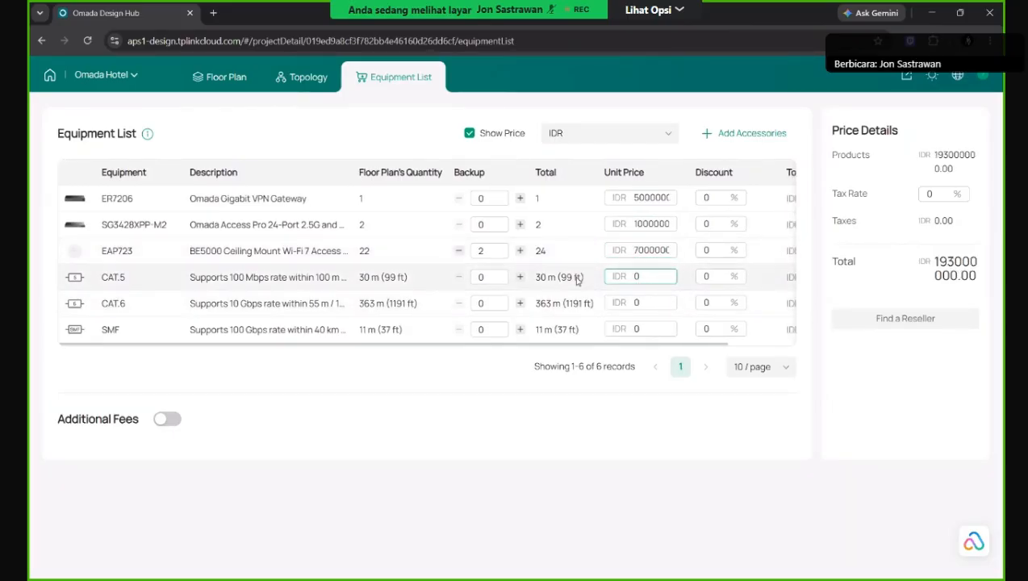
text(10000)
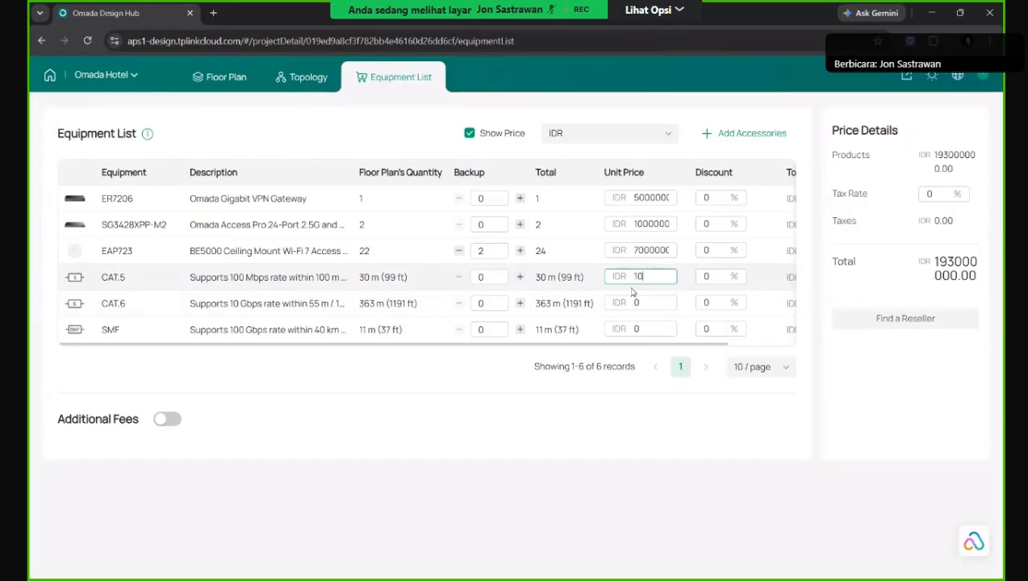
click(648, 305)
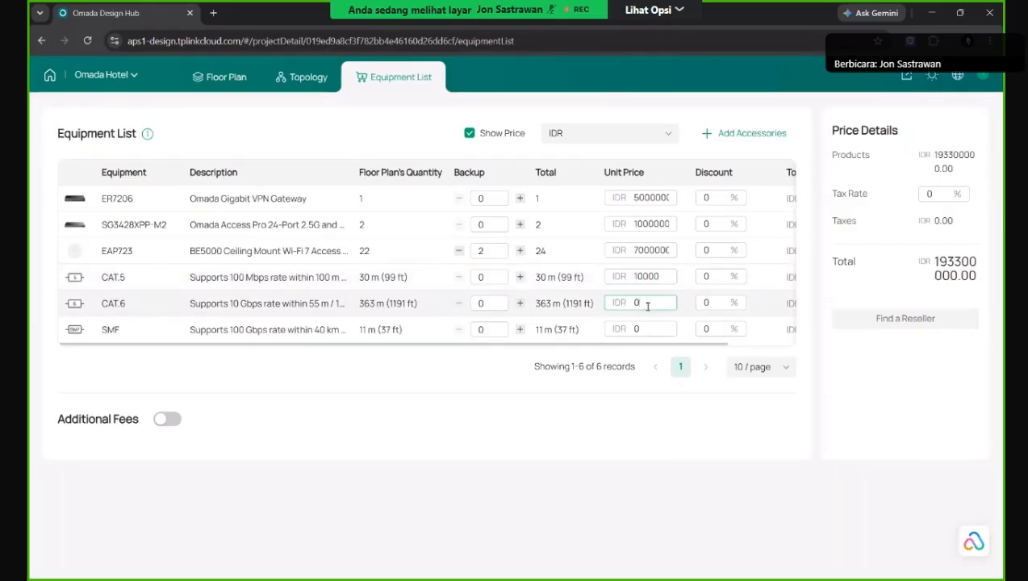
text(15000)
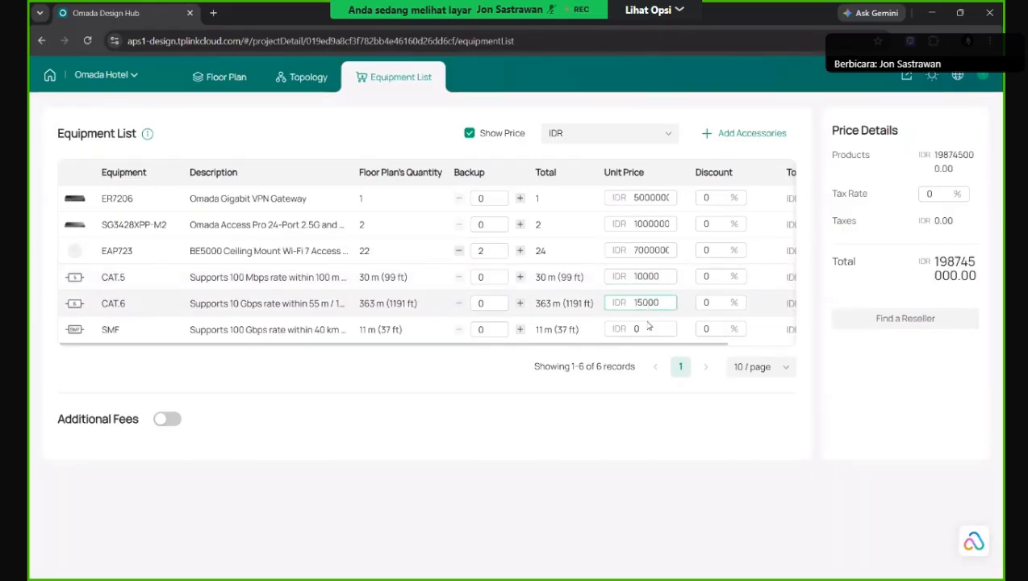
click(648, 329)
text(20000)
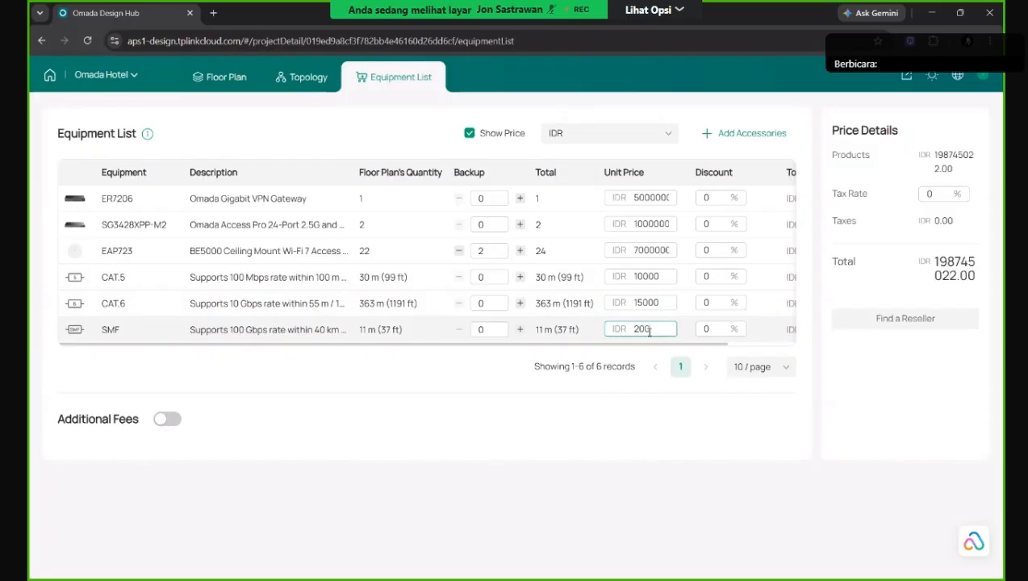
click(731, 408)
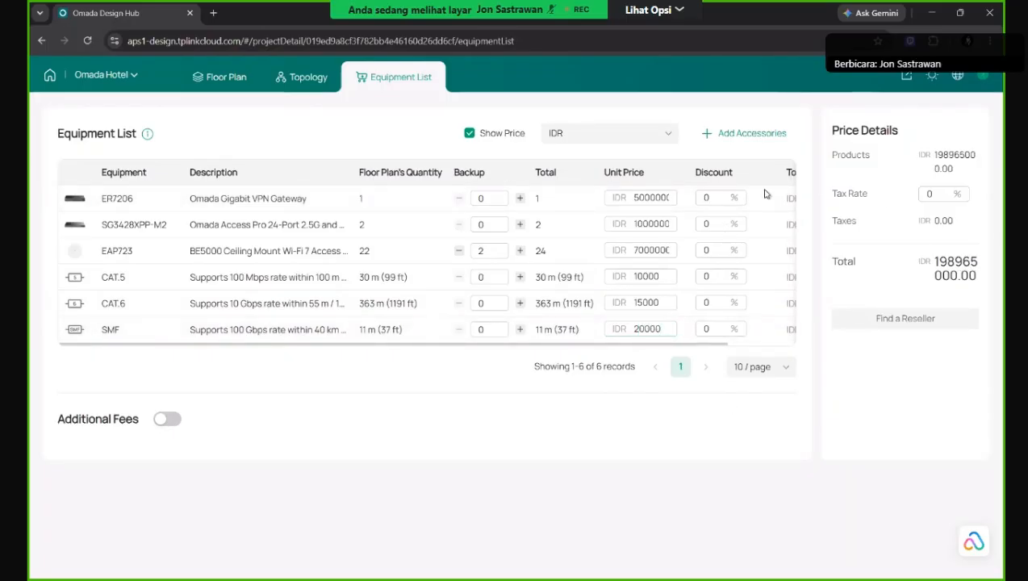
drag(700, 349, 637, 352)
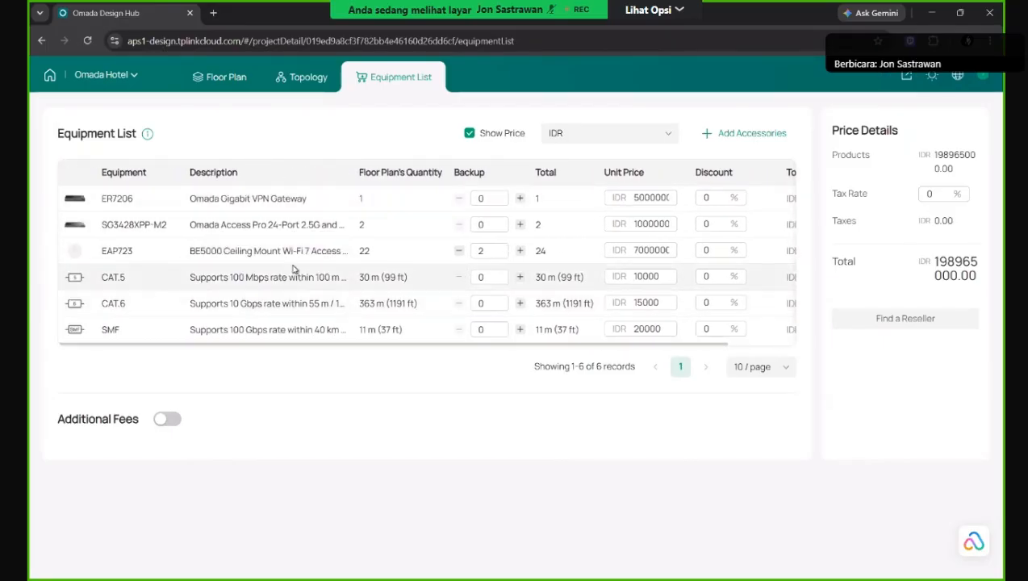
Enable Additional Fees and add the Travel and Call Cost and Installation and Commissioning templates.
click(166, 419)
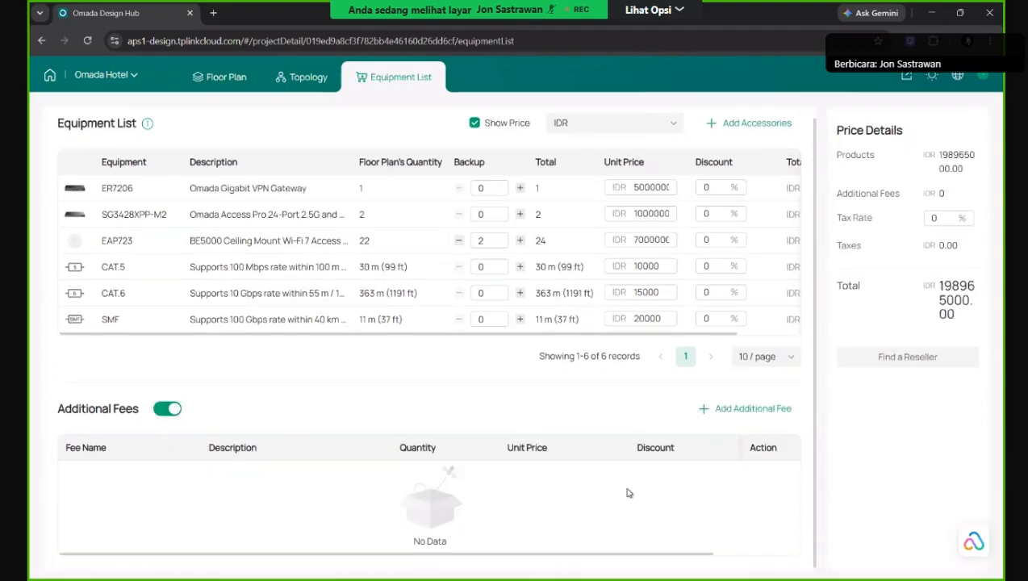
click(747, 408)
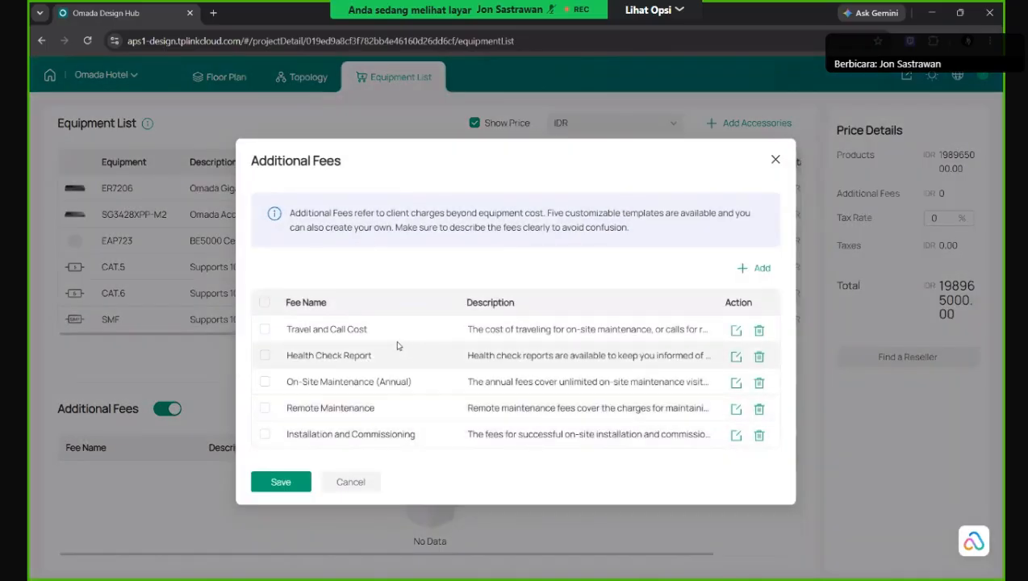
click(266, 330)
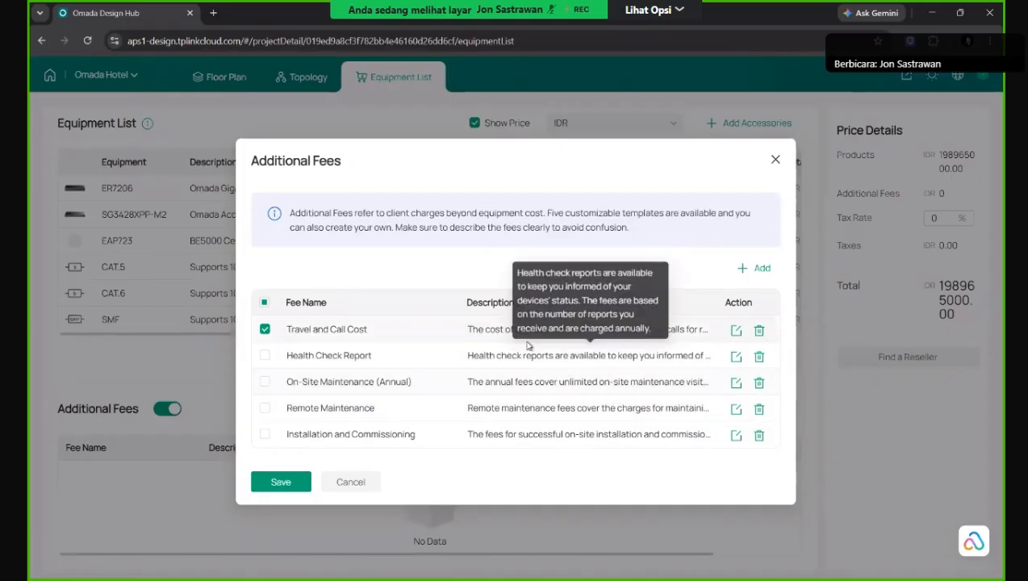
click(264, 434)
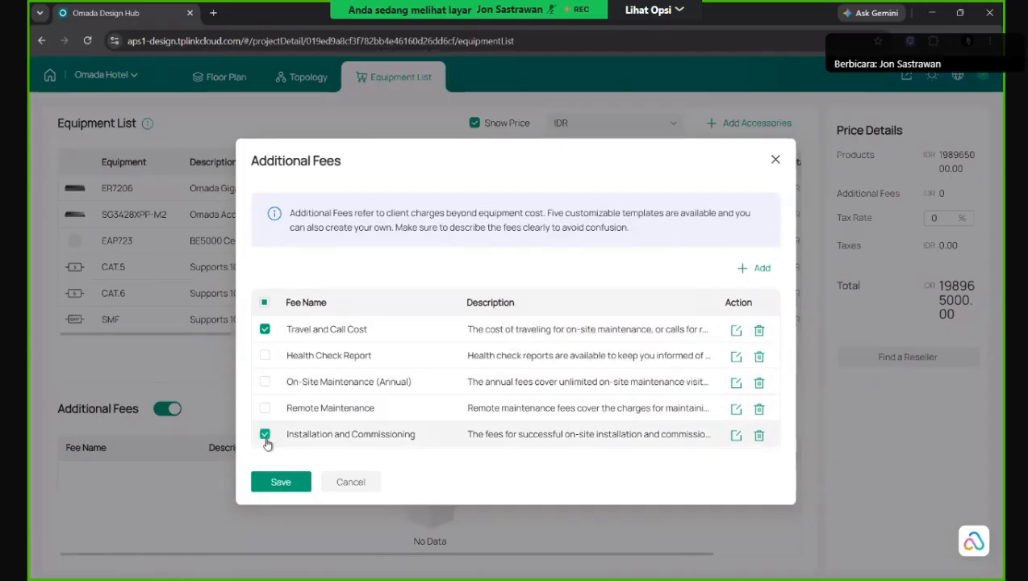
click(283, 482)
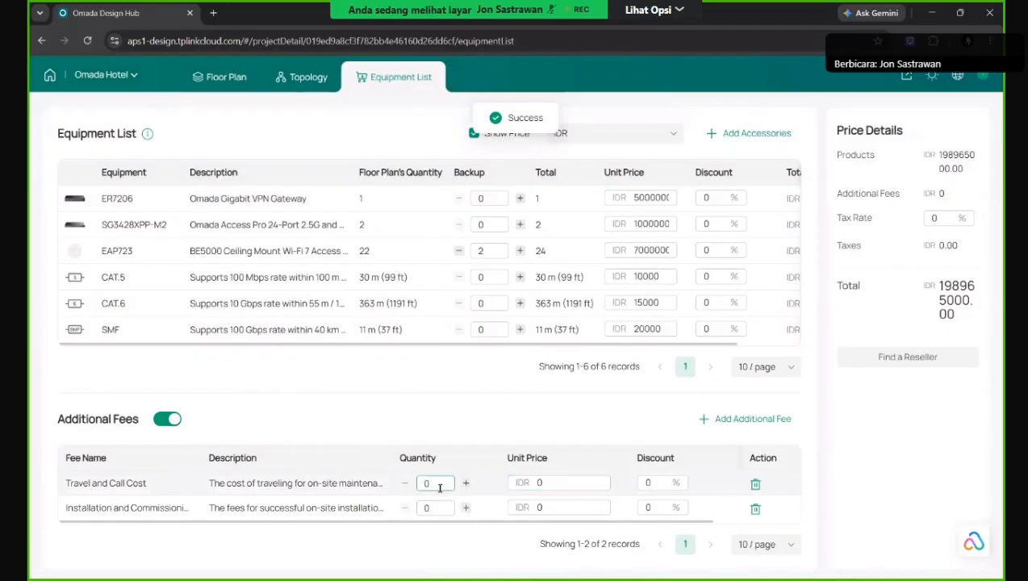
Set the quantity of both additional fees to 1.
double_click(441, 485)
text(1)
double_click(434, 507)
text(1)
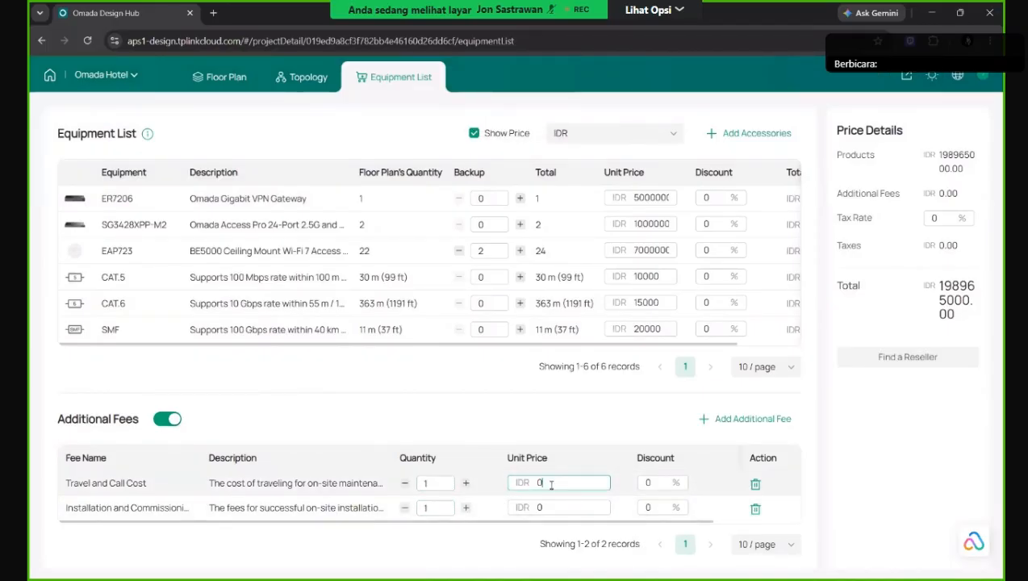
Price Travel and Call Cost at 5000000 and Installation and Commissioning at 100000000 IDR.
click(552, 483)
text(50000000)
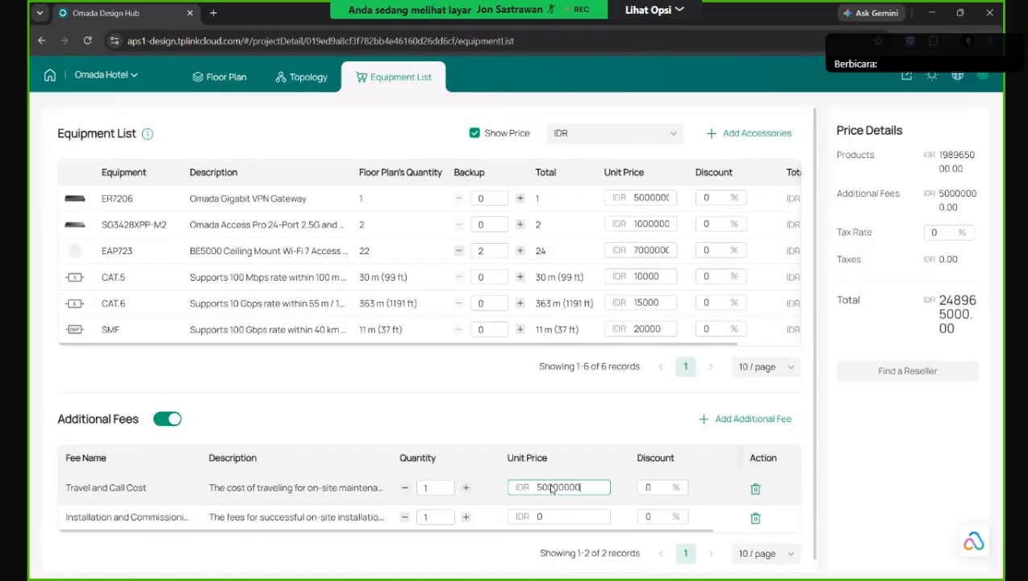
key(BackSpace)
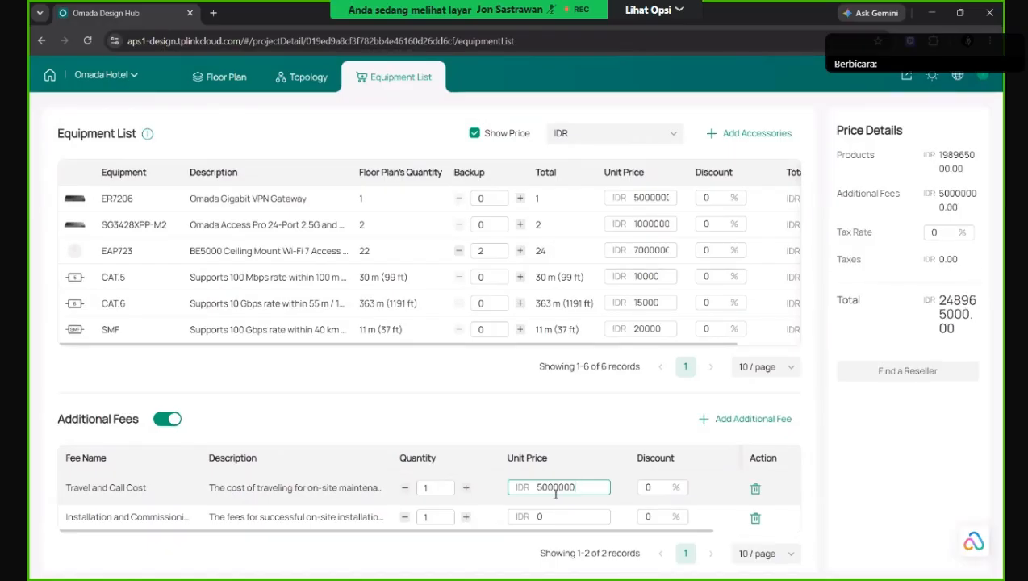
click(560, 517)
text(1)
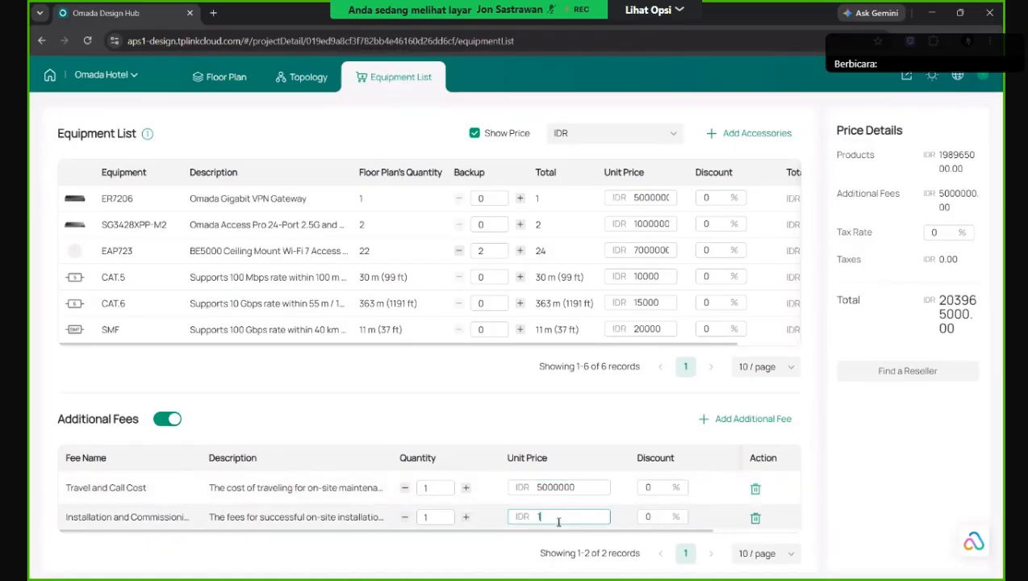
text(00000000)
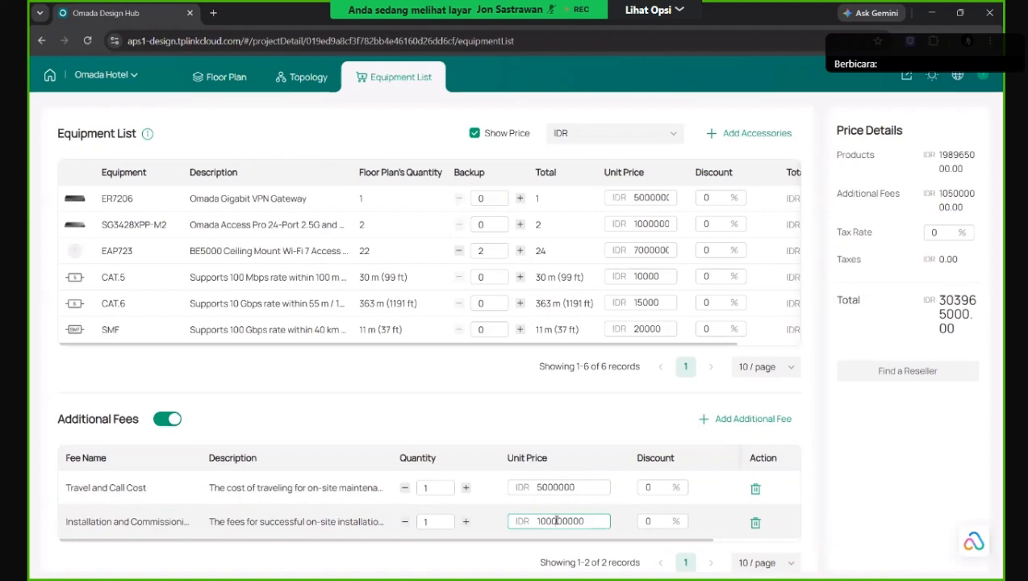
click(609, 432)
scroll(610, 484, down, 1)
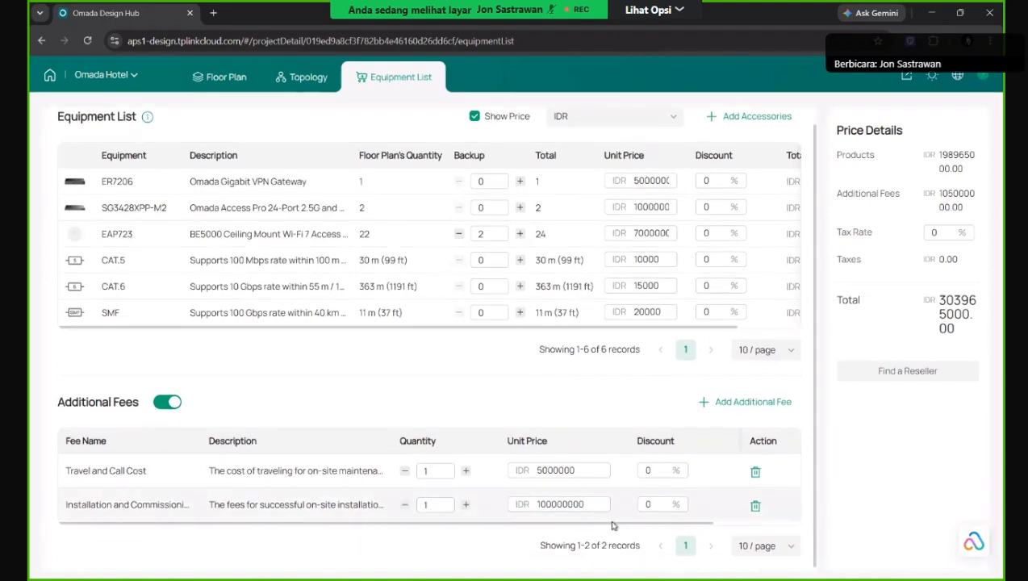
scroll(459, 415, up, 1)
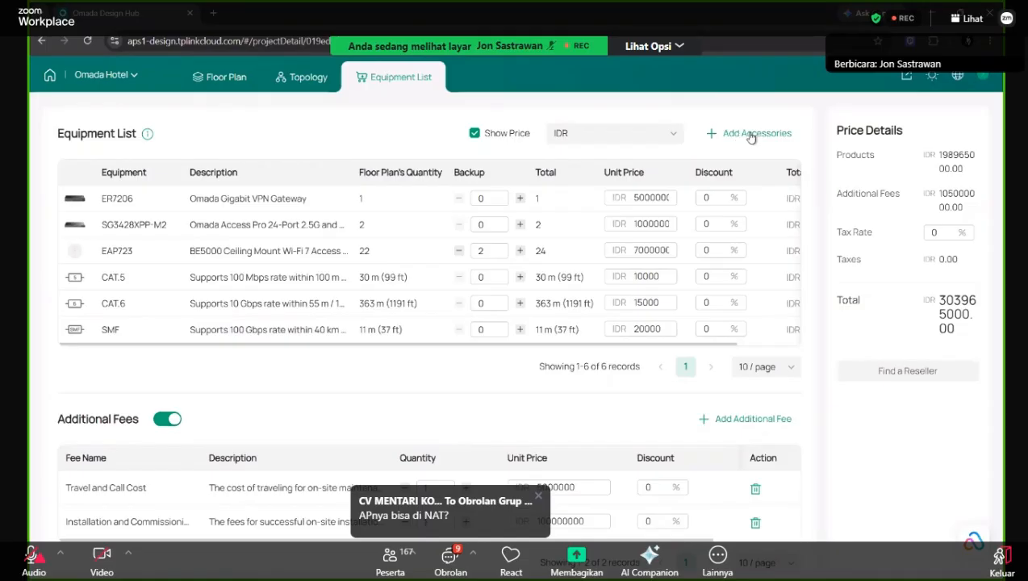
Show the Modules/Cables accessories and narrow them to 25G SFP28 modules.
click(751, 134)
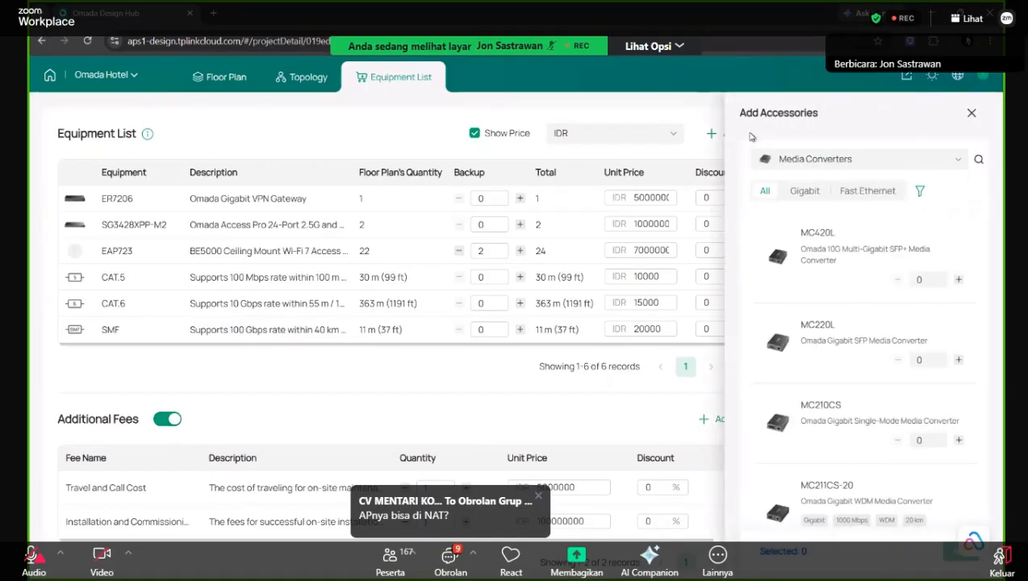
scroll(836, 349, down, 2)
scroll(836, 339, up, 2)
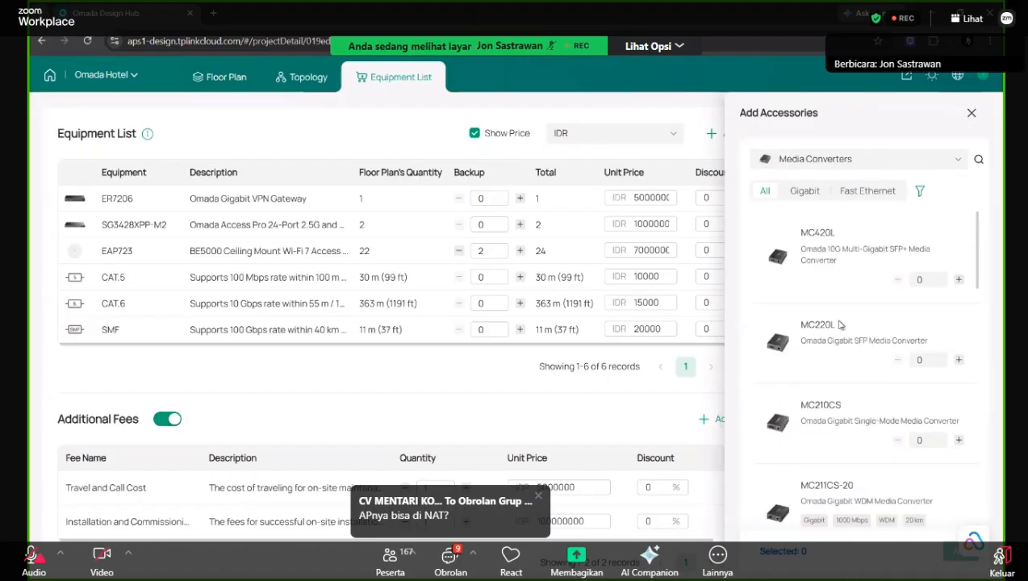
click(865, 159)
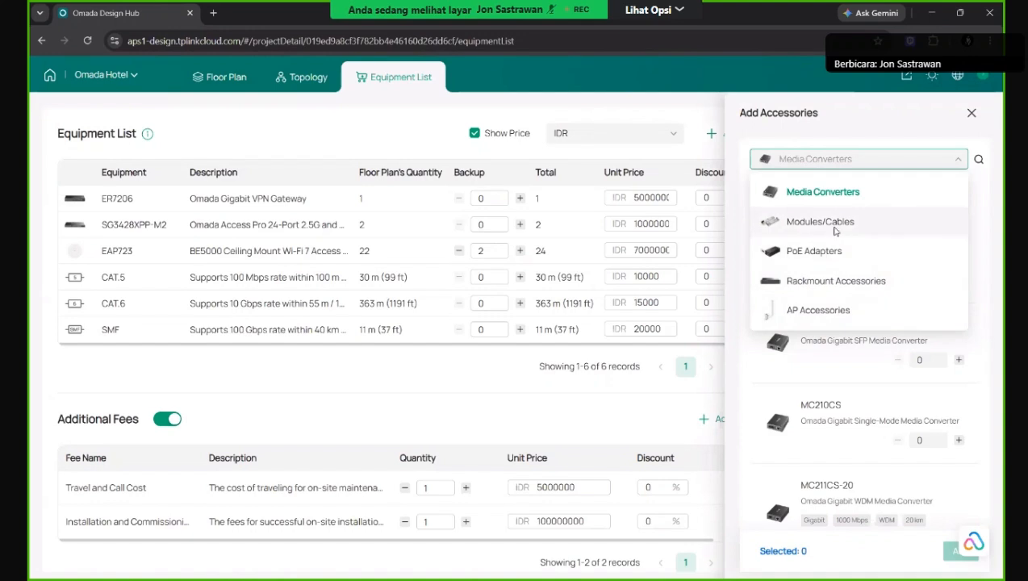
click(761, 225)
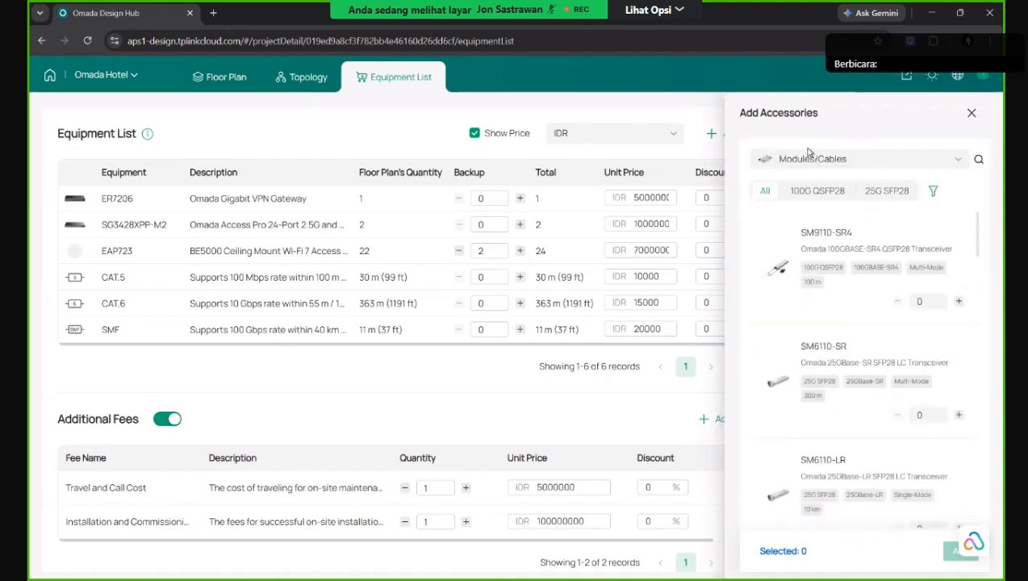
scroll(828, 311, down, 2)
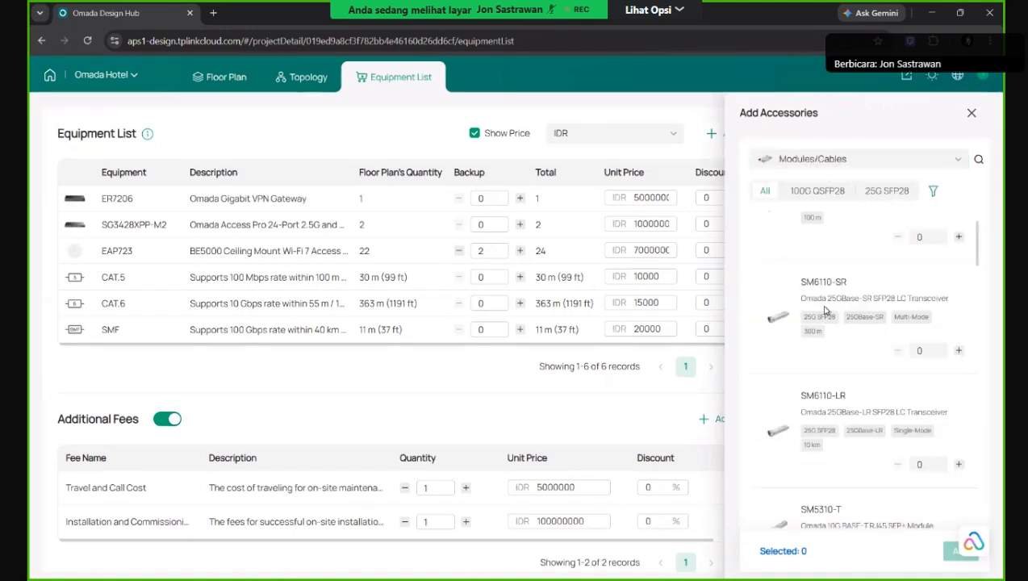
click(847, 159)
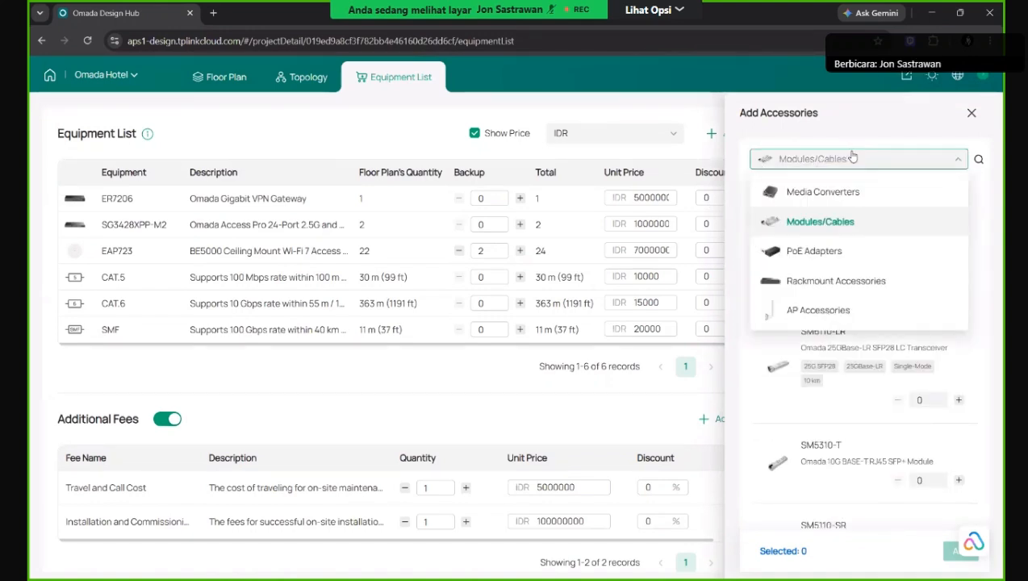
click(848, 222)
scroll(823, 326, down, 3)
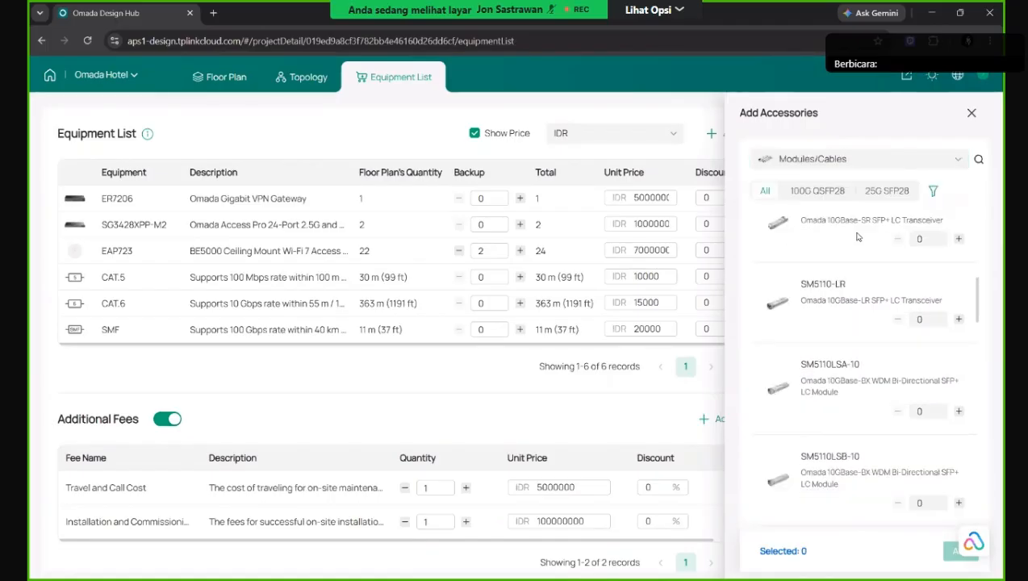
scroll(859, 237, down, 1)
click(861, 196)
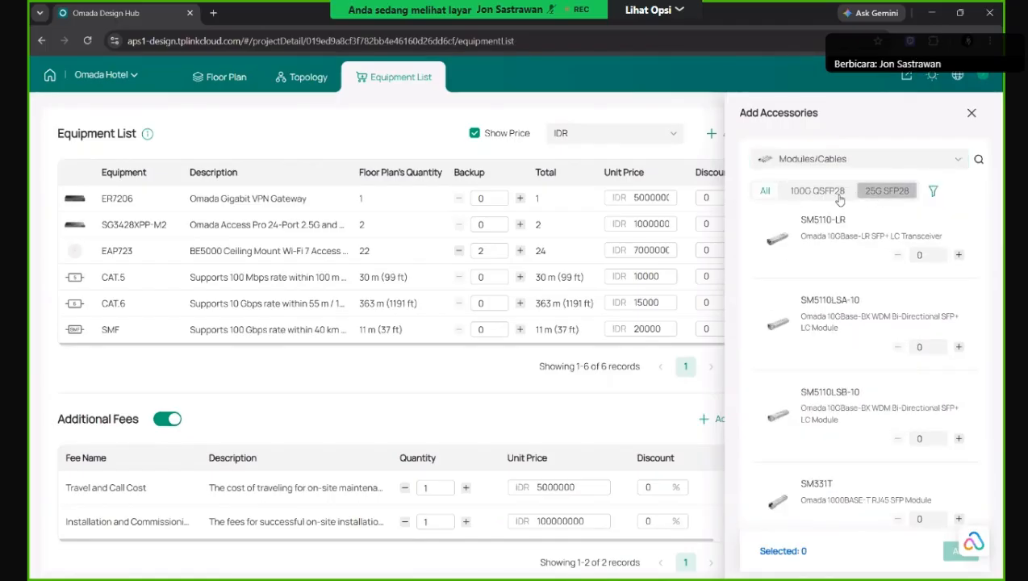
Filter the accessories by Single-Mode fiber, 25GBase-SR speed and 10 km range.
click(933, 191)
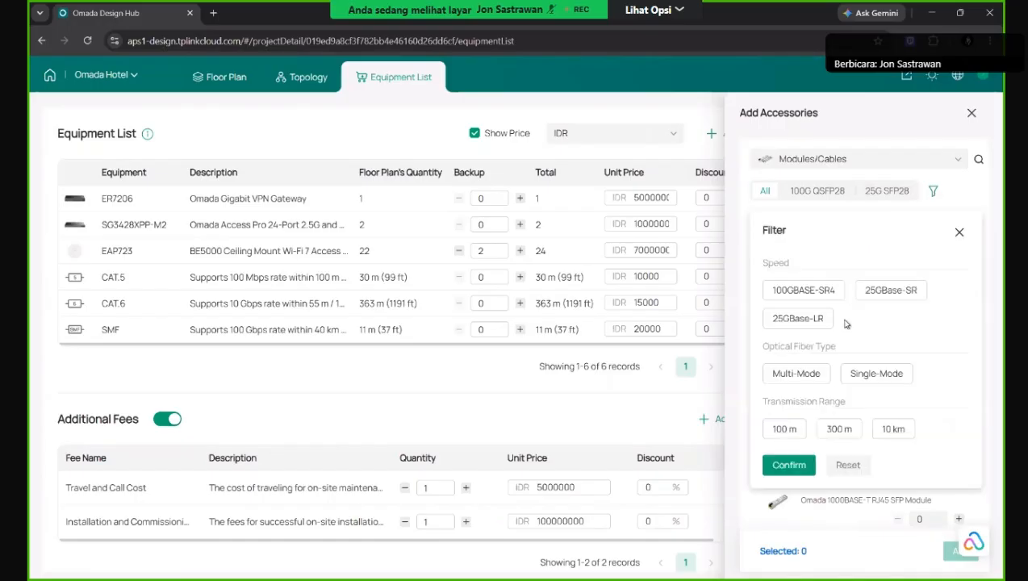
click(851, 378)
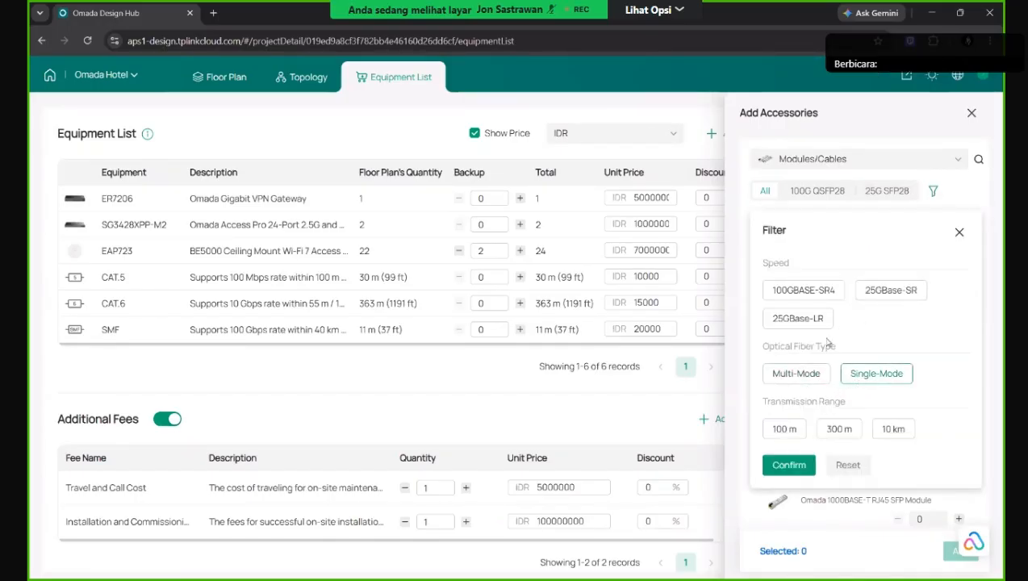
click(882, 299)
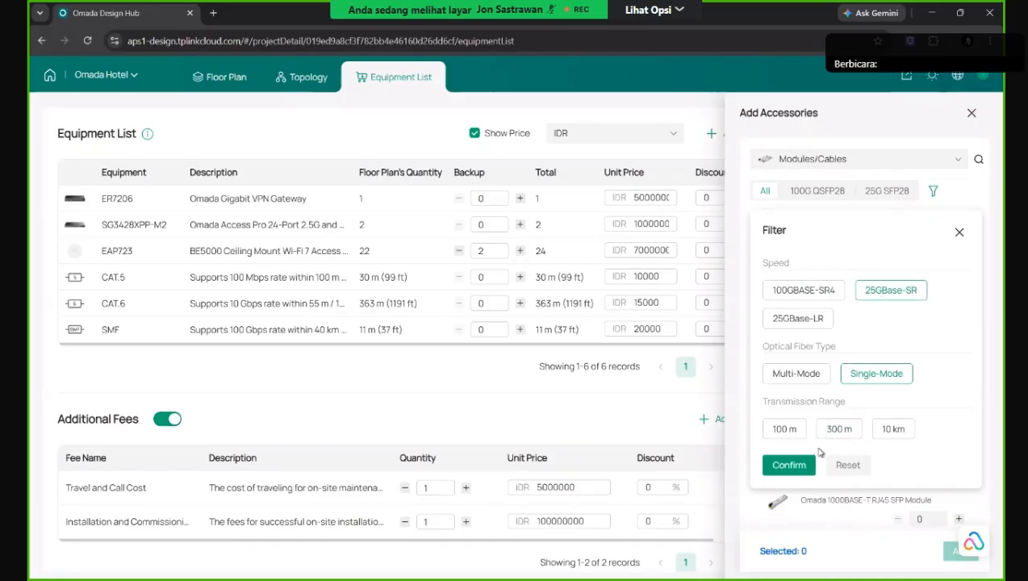
click(876, 431)
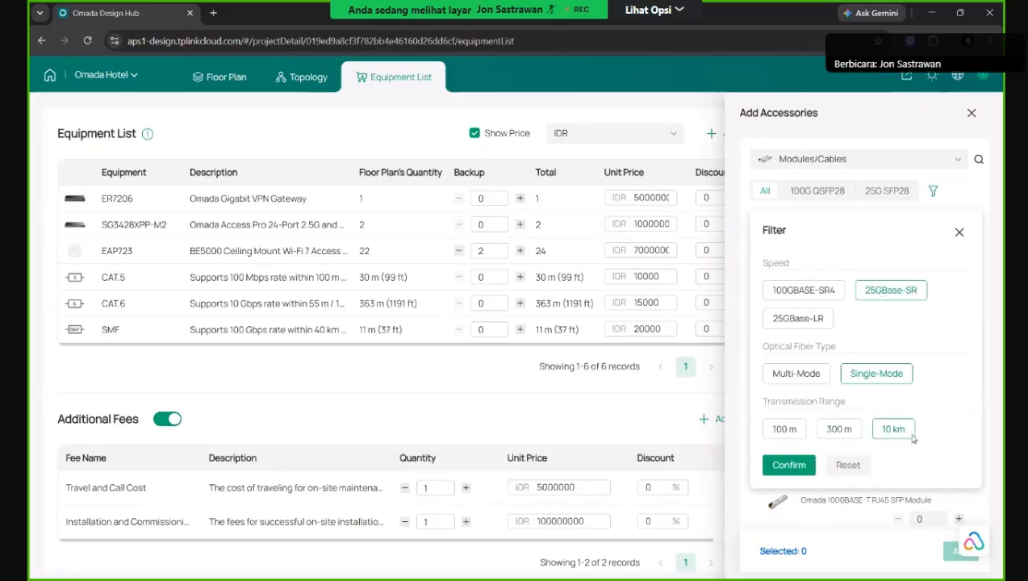
click(787, 464)
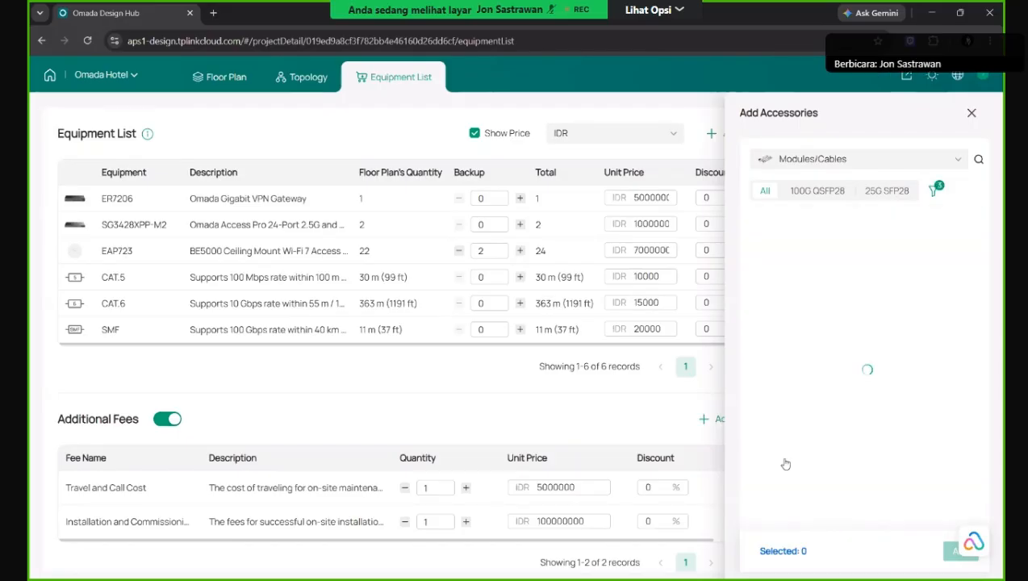
Reset all accessory filter choices and apply the cleared filter.
click(930, 192)
click(960, 237)
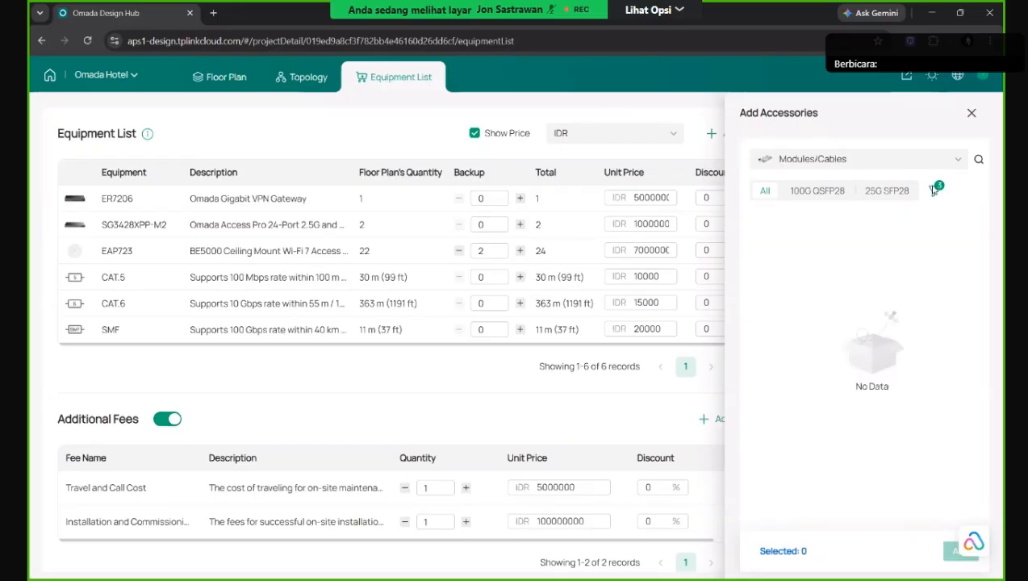
click(934, 191)
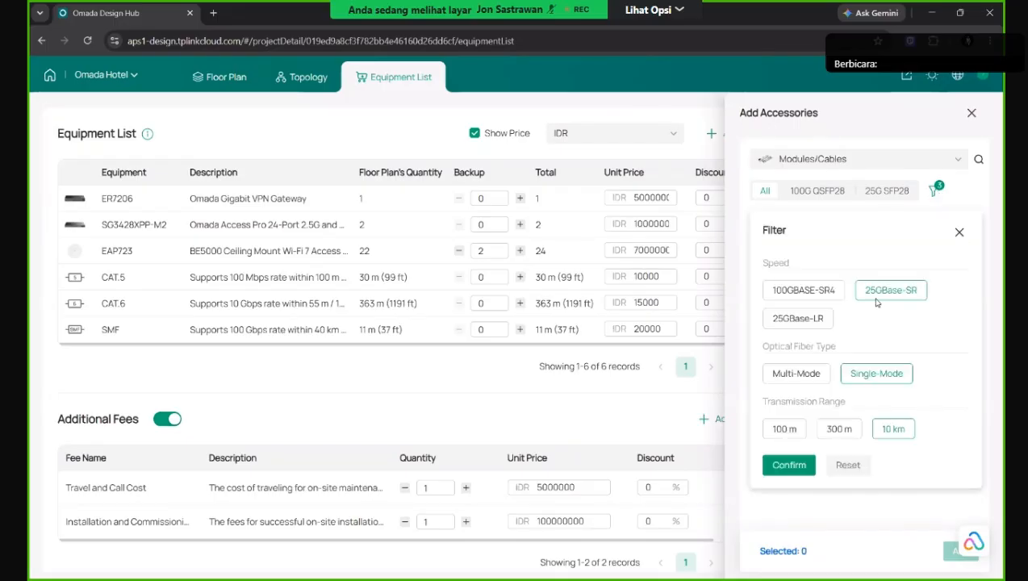
click(848, 467)
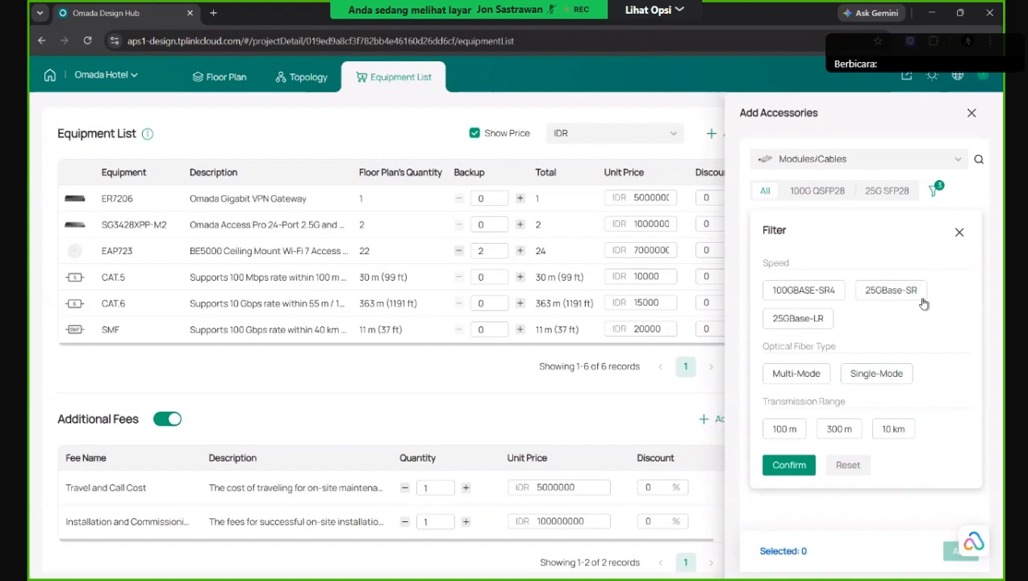
click(959, 232)
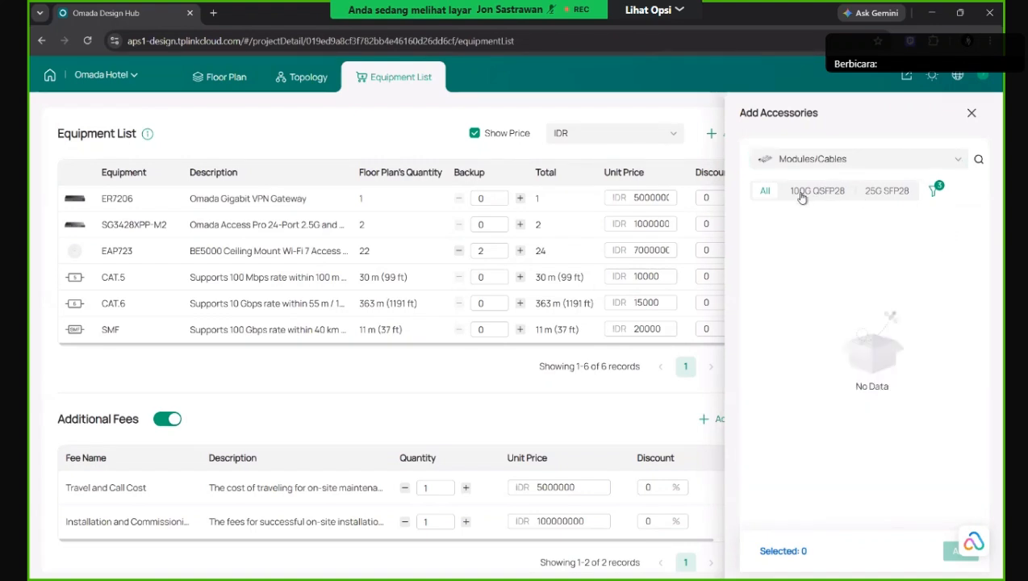
click(934, 191)
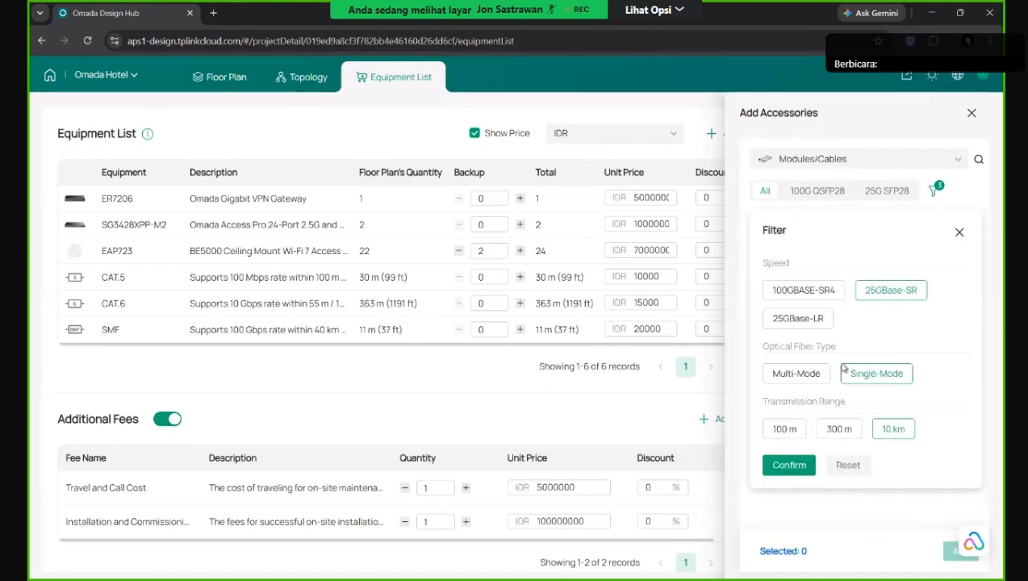
click(843, 468)
click(787, 469)
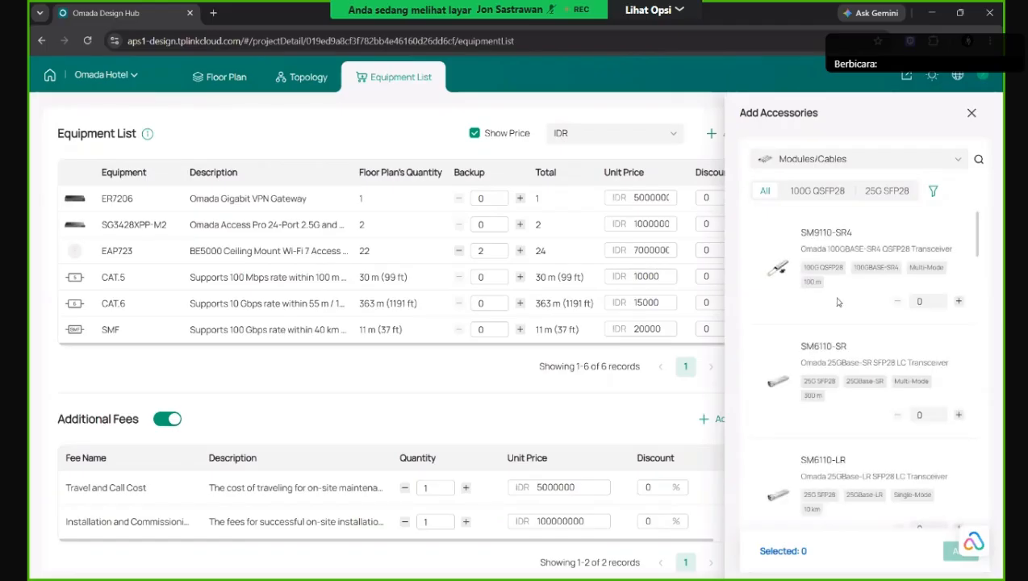
Add two SM5110-LR transceivers to the equipment list.
scroll(849, 286, down, 5)
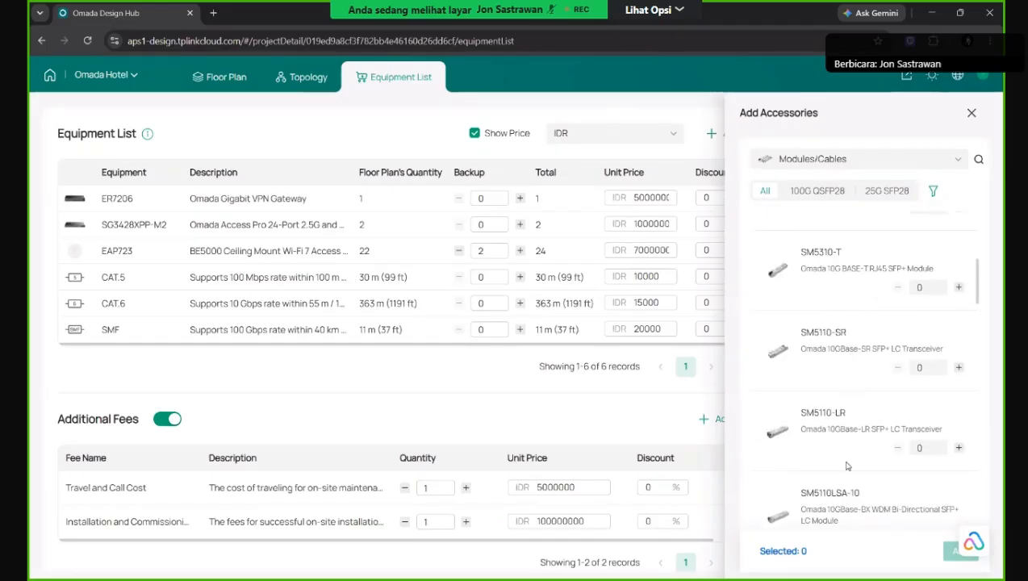
click(959, 448)
click(959, 448)
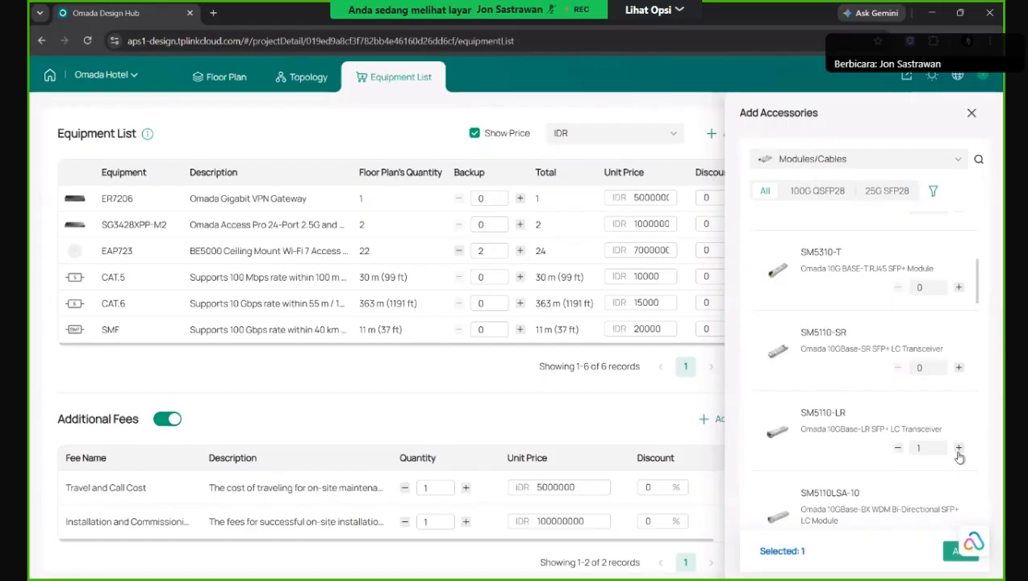
click(946, 552)
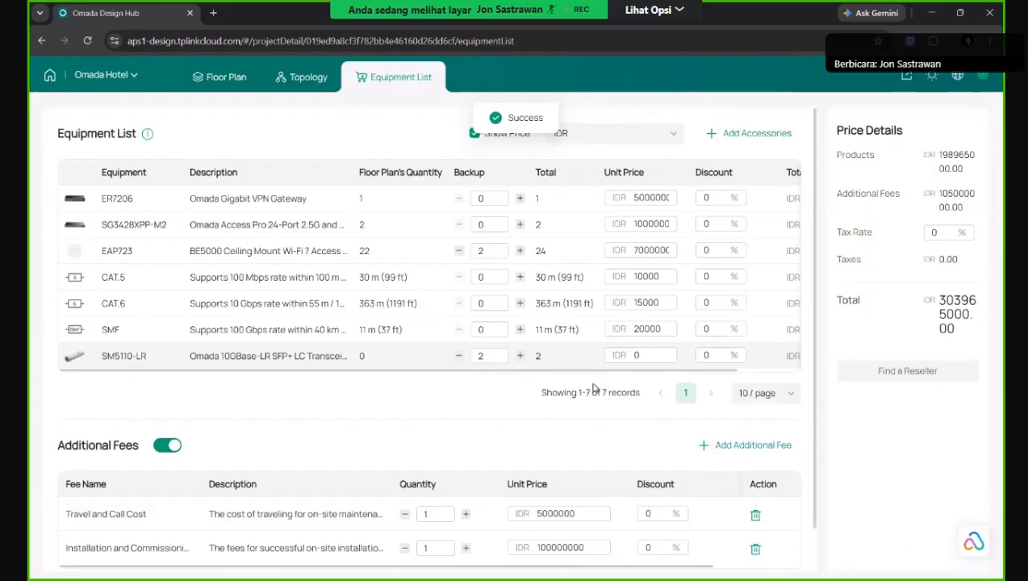
Set the SM5110-LR unit price to 800000 IDR.
click(653, 356)
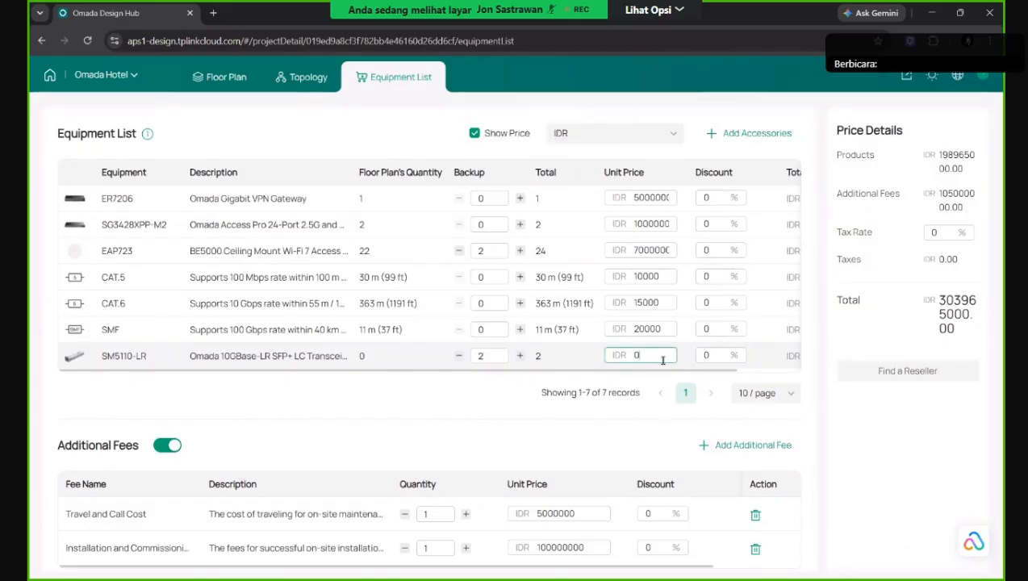
text(800000)
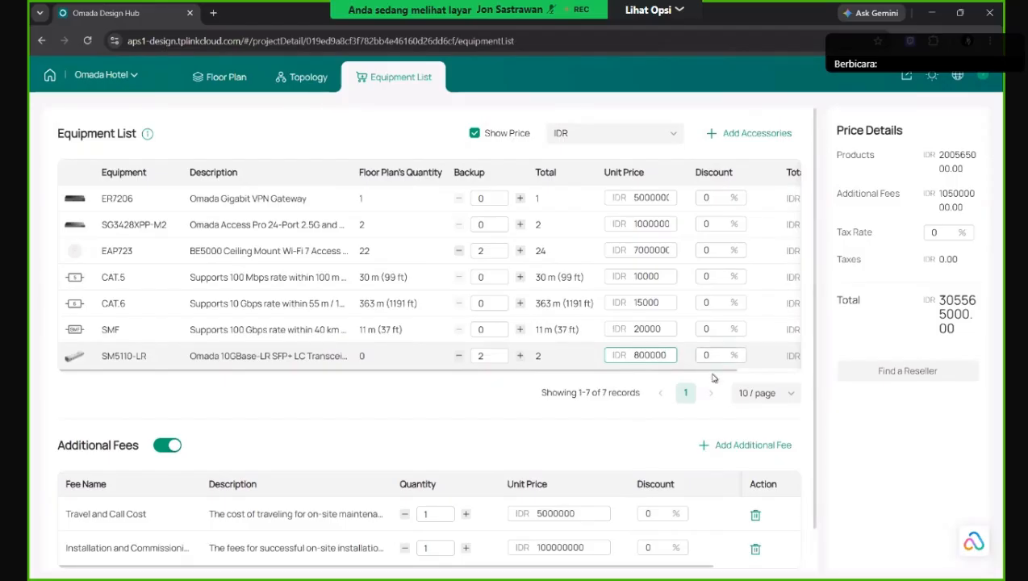
click(680, 445)
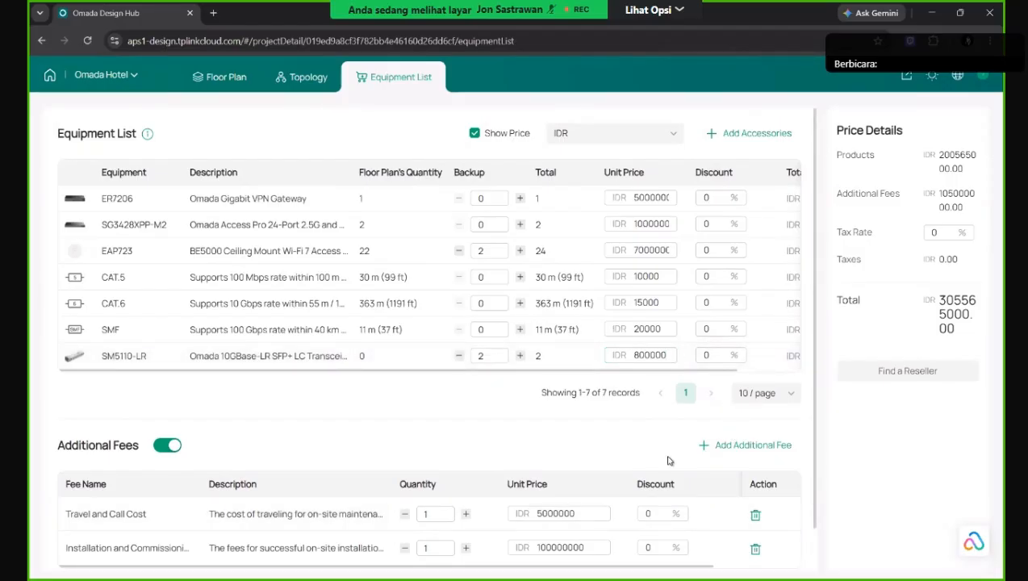
scroll(200, 405, down, 1)
scroll(705, 310, up, 1)
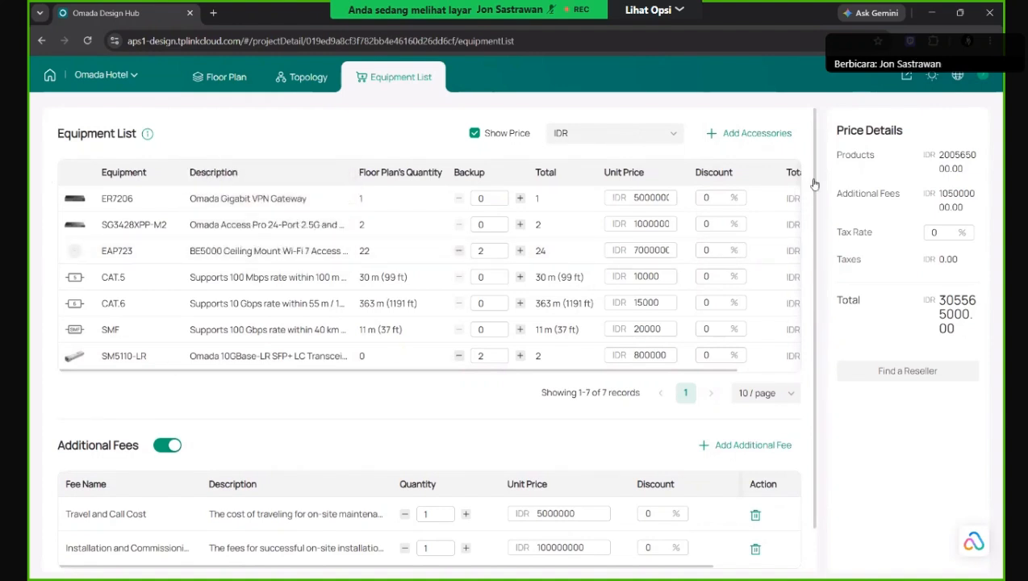
scroll(41, 355, down, 1)
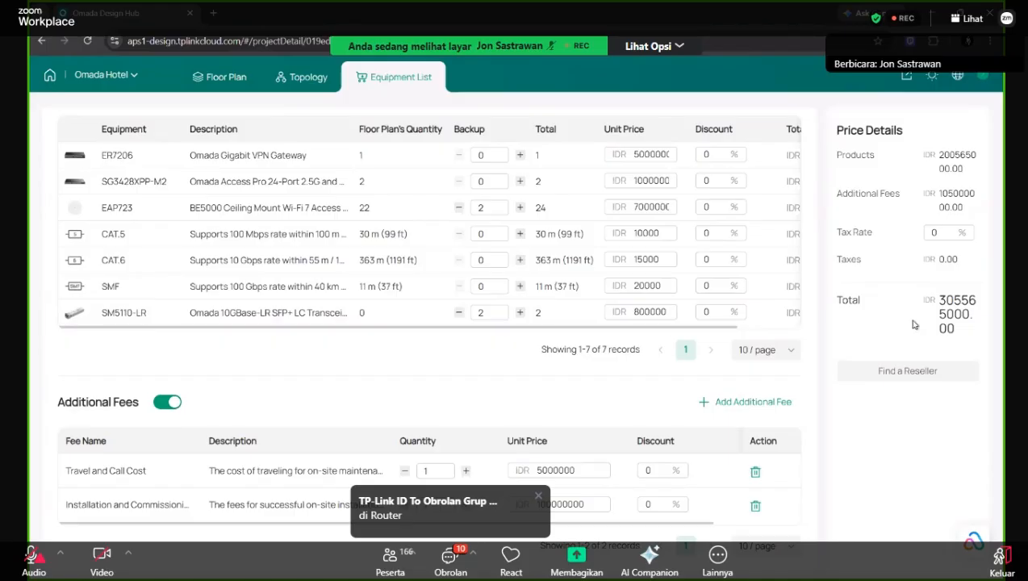
Export the report as PDF including the Floor Plan and Installation Instruction.
click(906, 75)
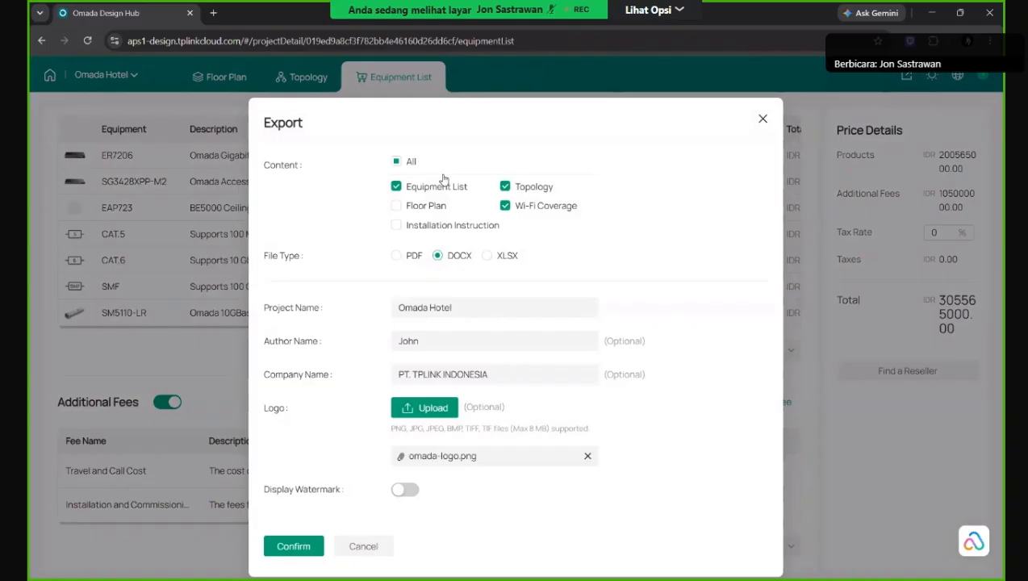
click(396, 206)
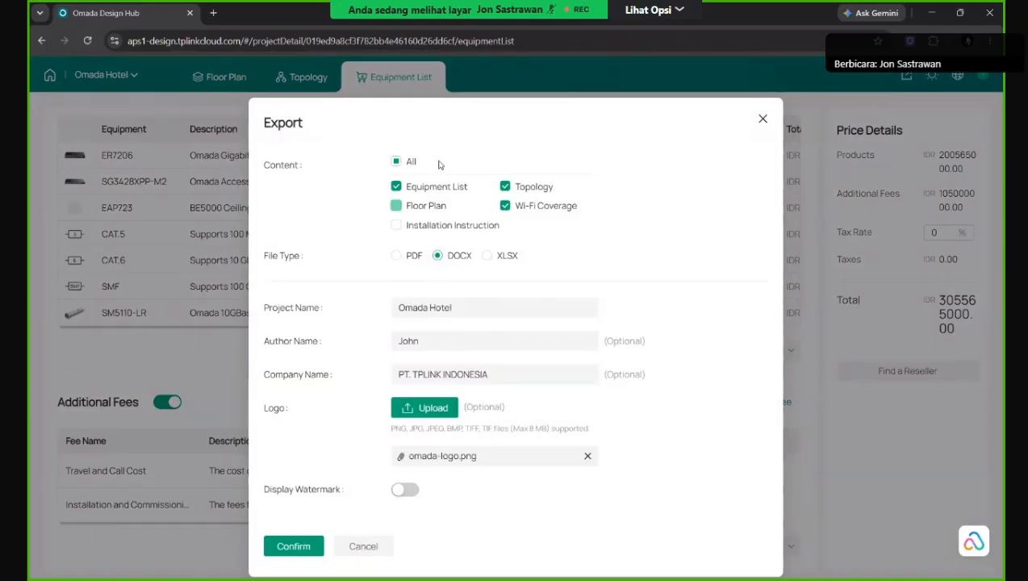
click(396, 225)
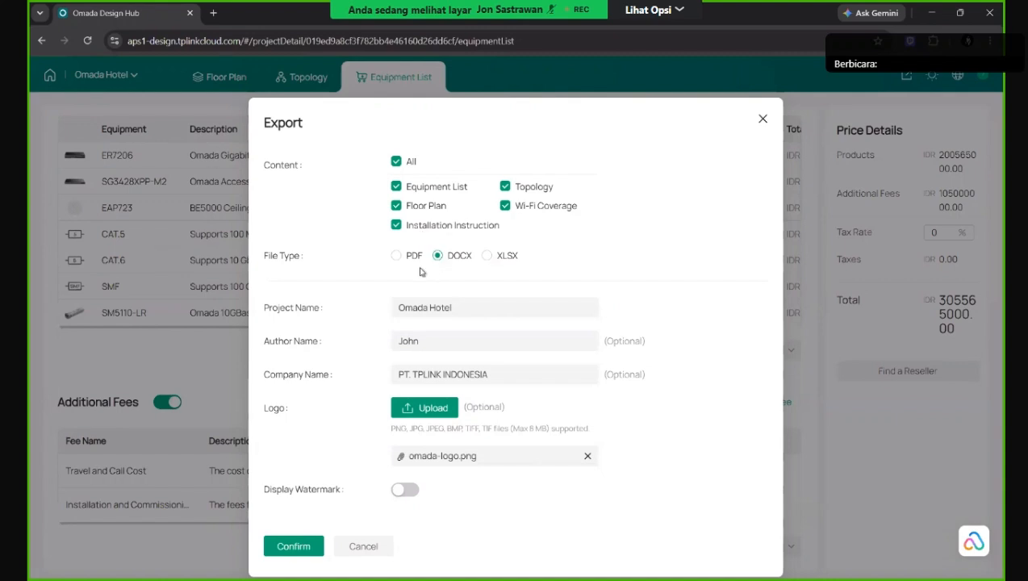
click(396, 256)
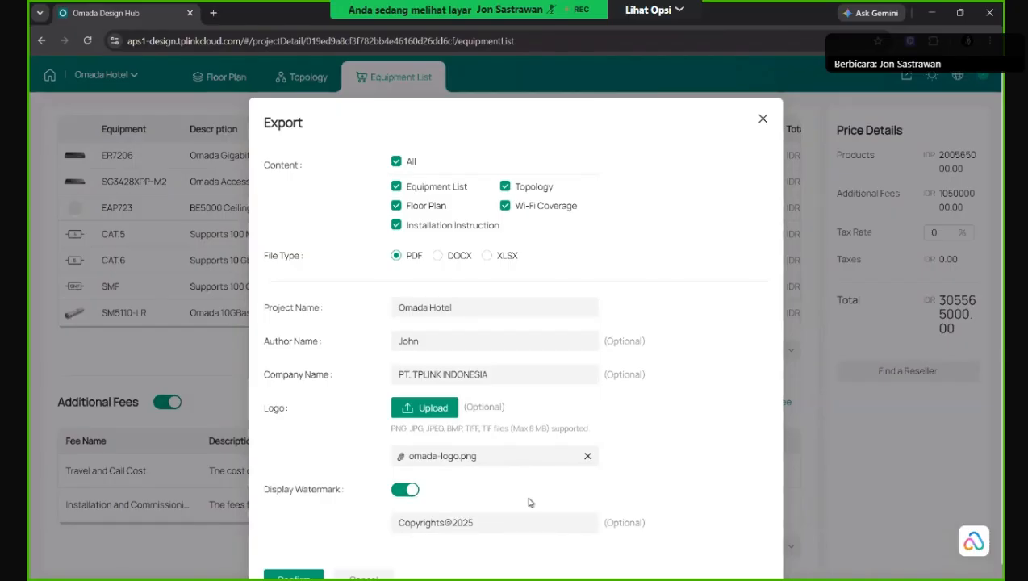
scroll(528, 503, down, 1)
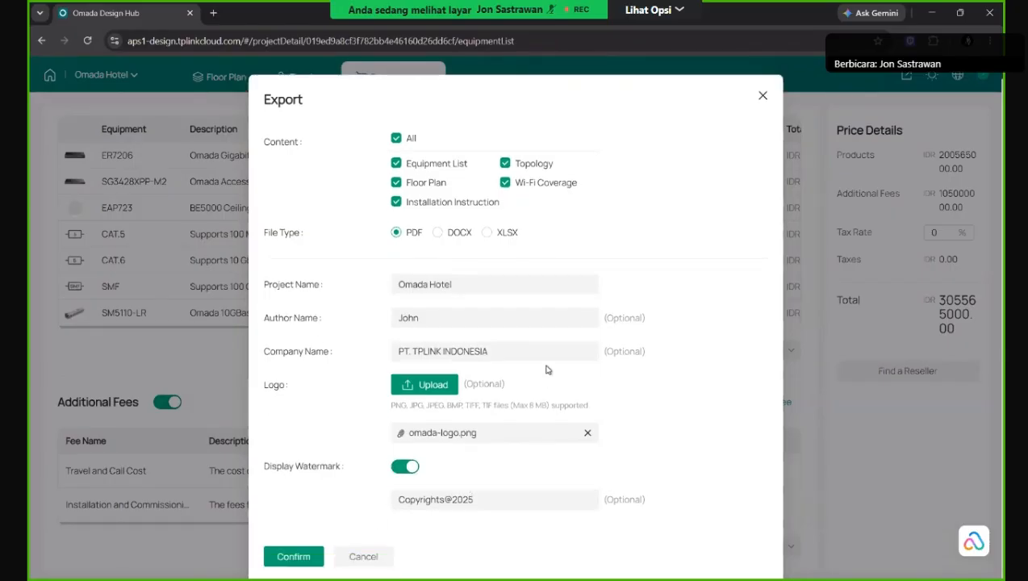
scroll(493, 338, up, 1)
scroll(488, 355, down, 1)
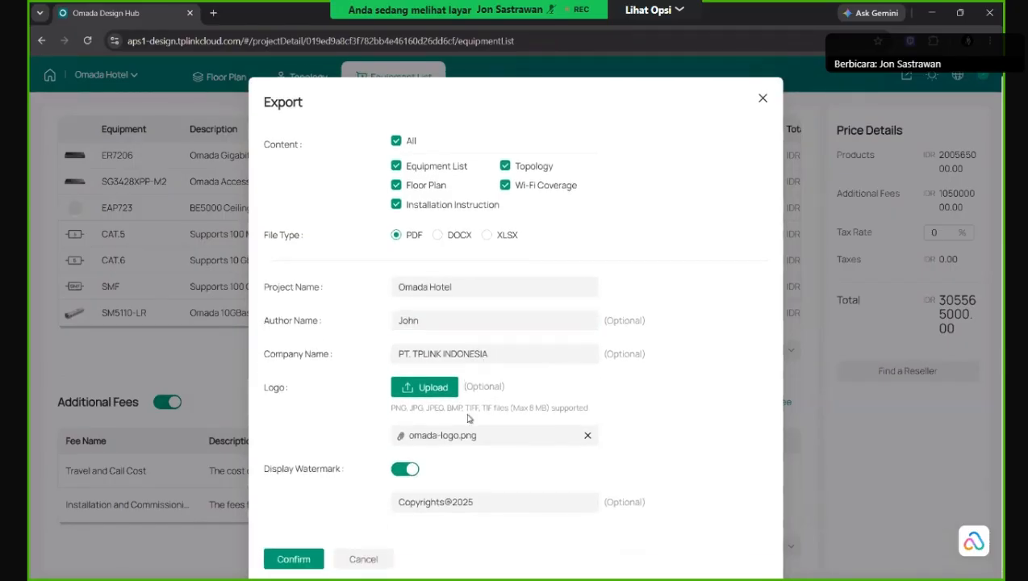
click(305, 560)
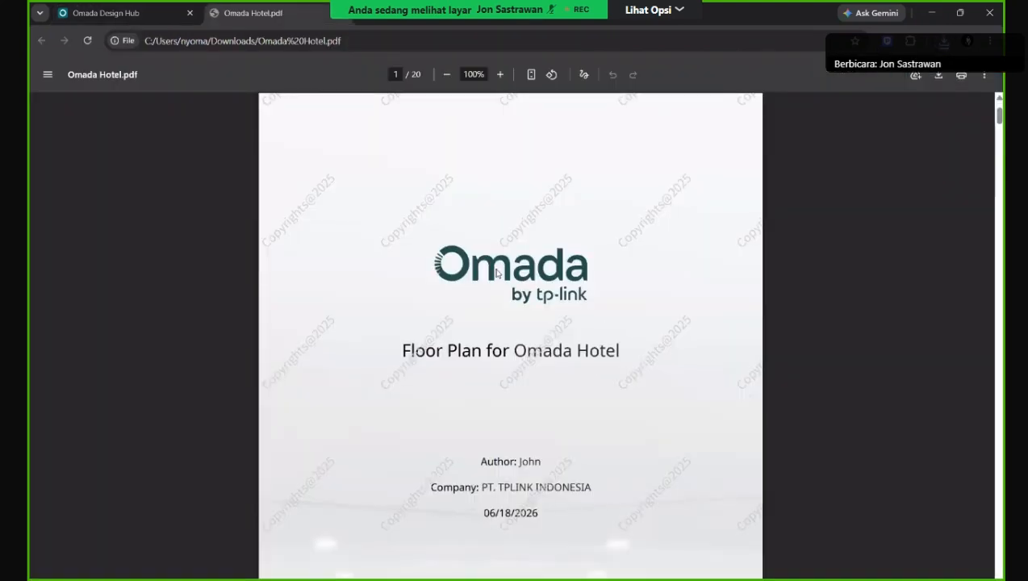
scroll(509, 350, down, 3)
scroll(509, 352, up, 2)
scroll(508, 344, up, 1)
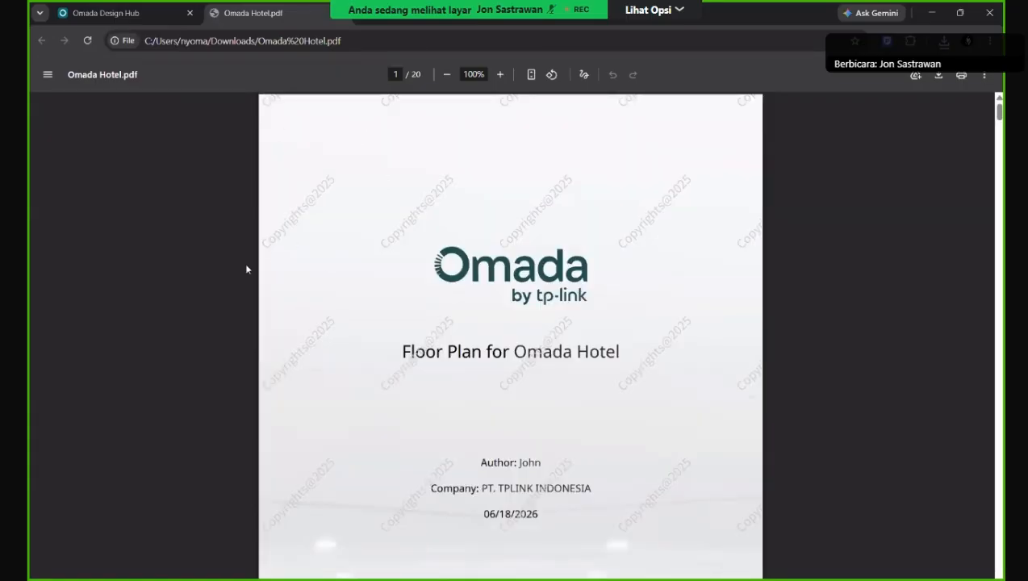
scroll(571, 349, down, 4)
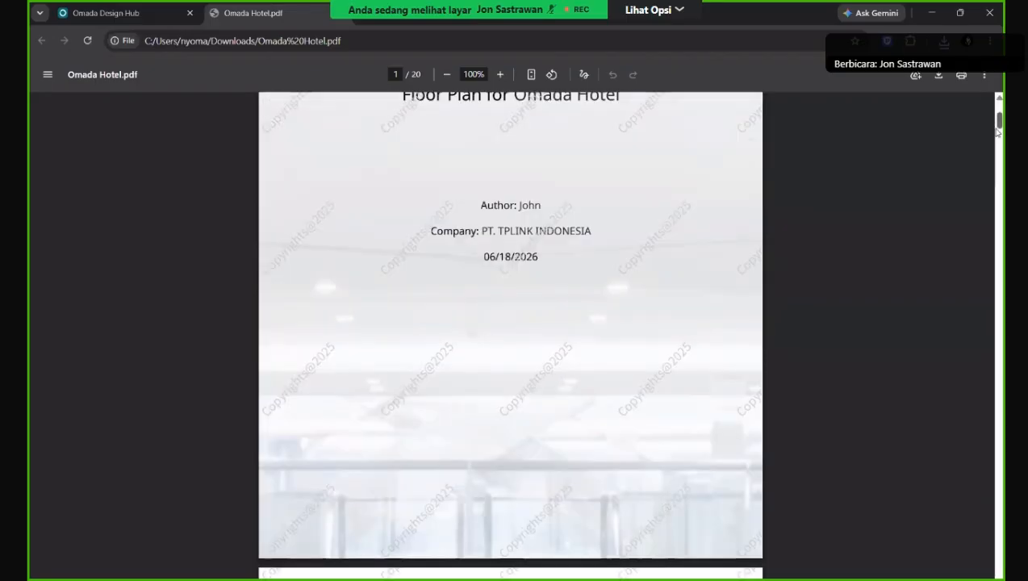
mouse_move(997, 123)
mouse_down()
mouse_move(999, 158)
mouse_move(999, 137)
mouse_up()
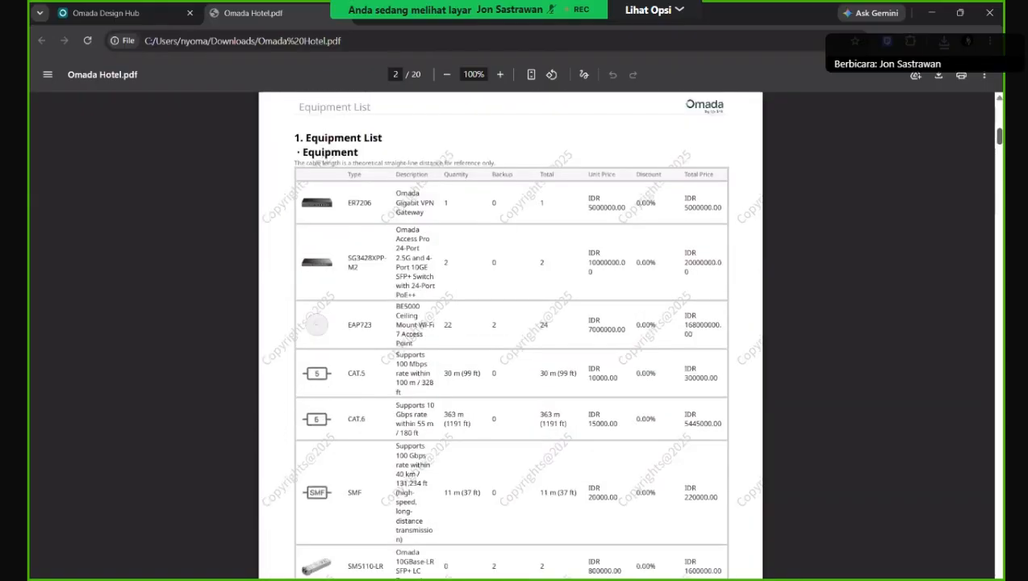
scroll(593, 235, up, 1)
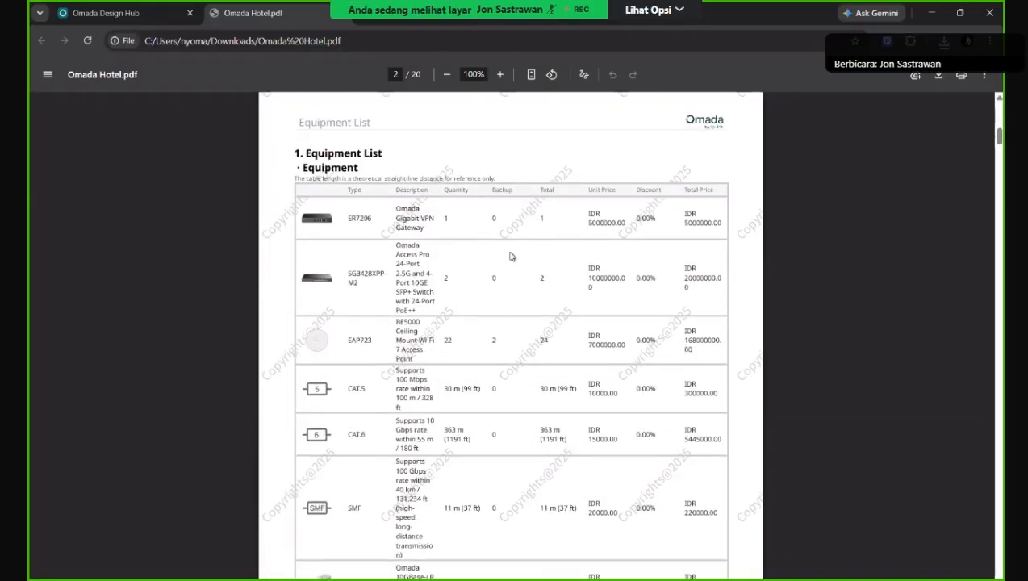
scroll(443, 303, down, 3)
scroll(563, 418, down, 9)
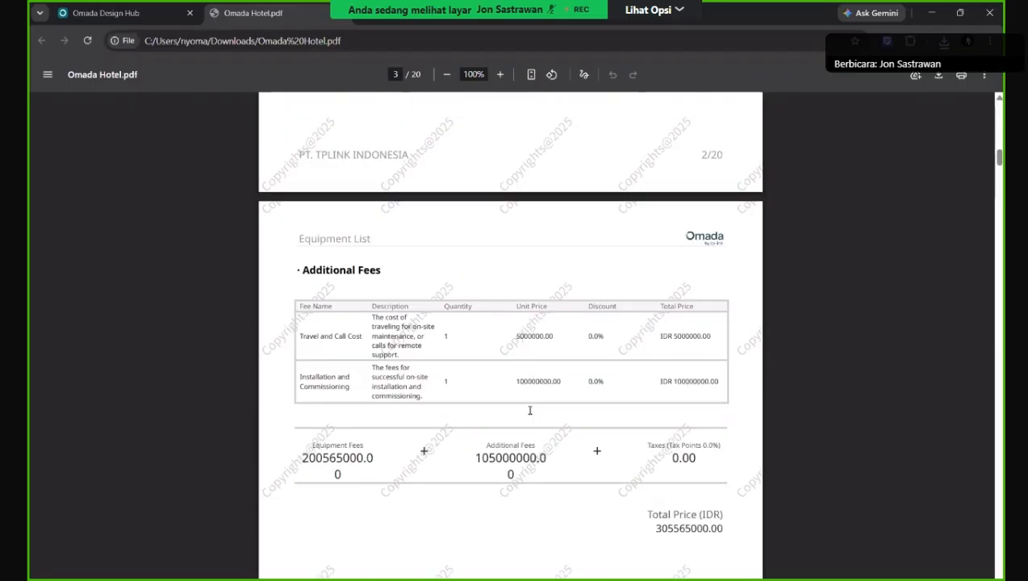
scroll(533, 406, down, 2)
scroll(535, 396, up, 3)
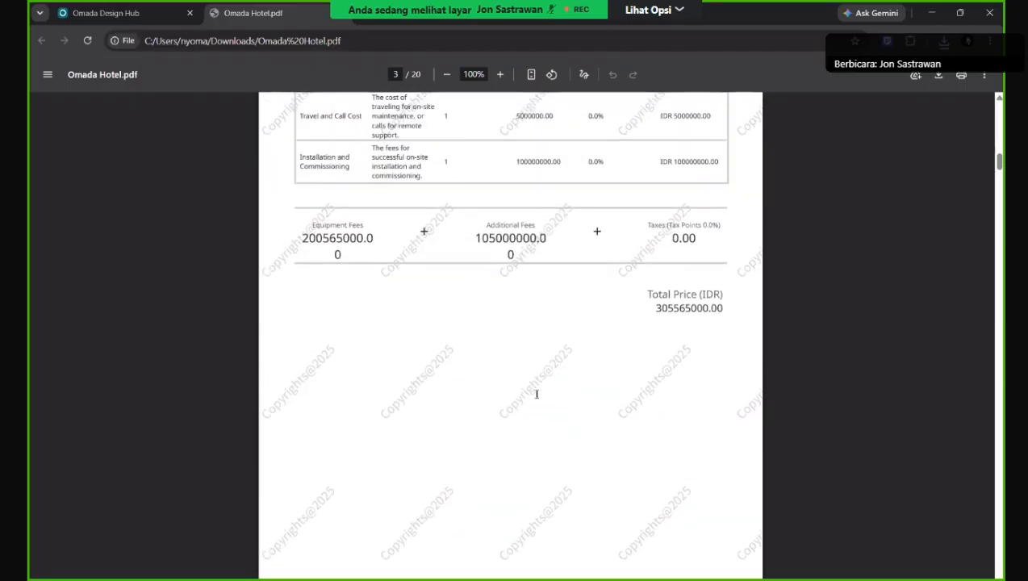
scroll(509, 319, up, 3)
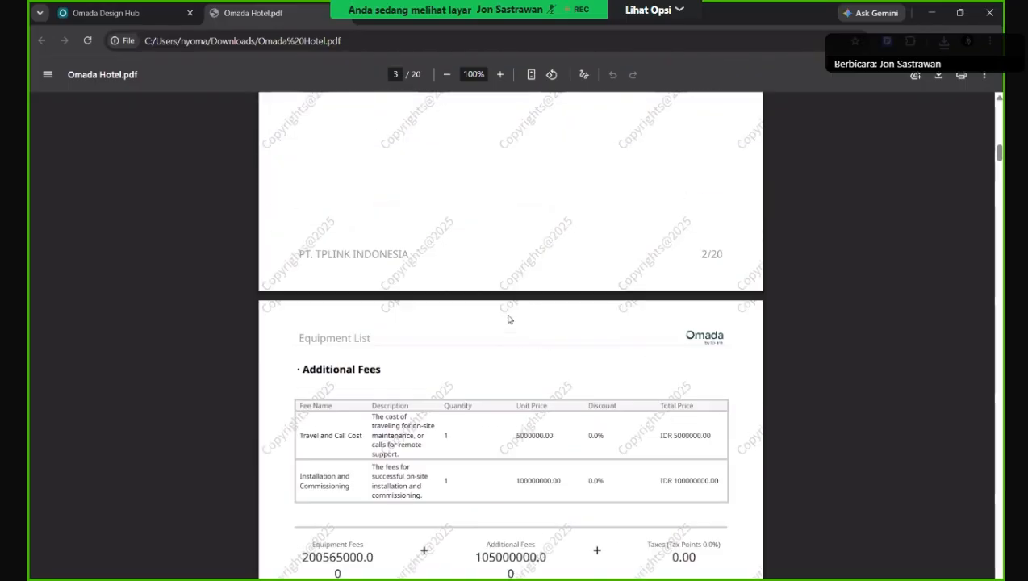
scroll(509, 319, down, 3)
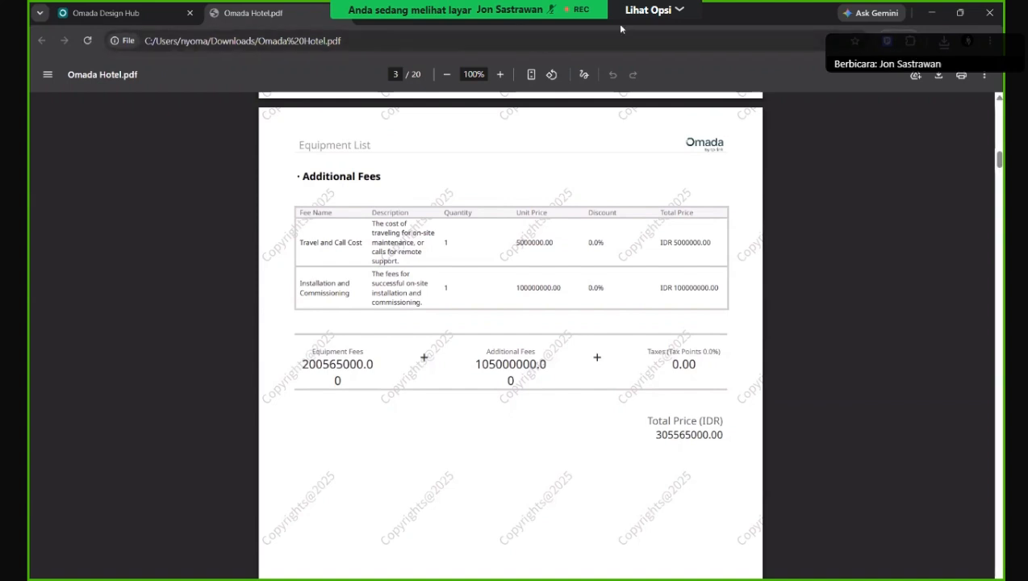
Re-export the Omada Hotel report with Display Watermark off and open Omada Hotel (1).pdf.
click(121, 13)
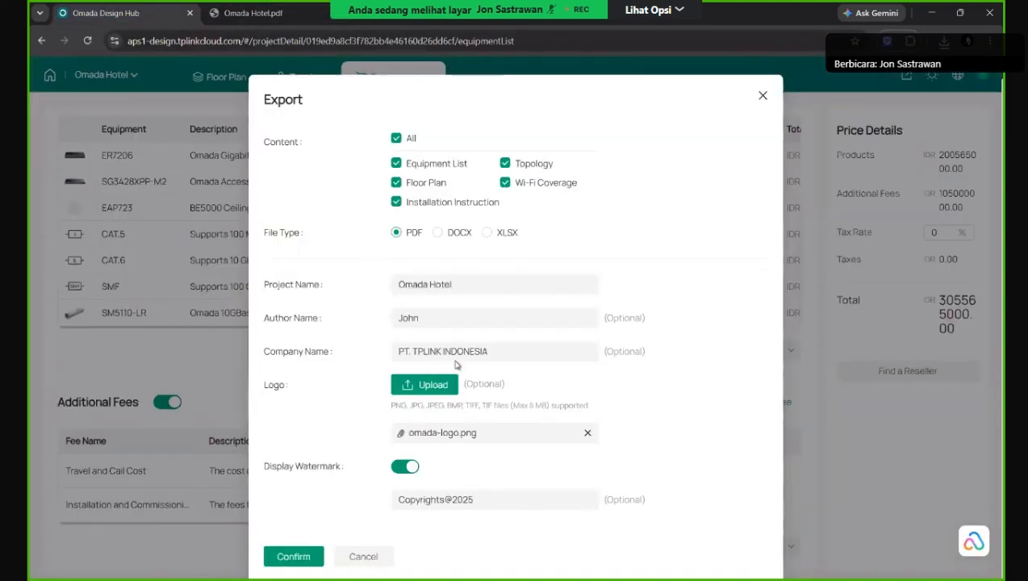
click(405, 467)
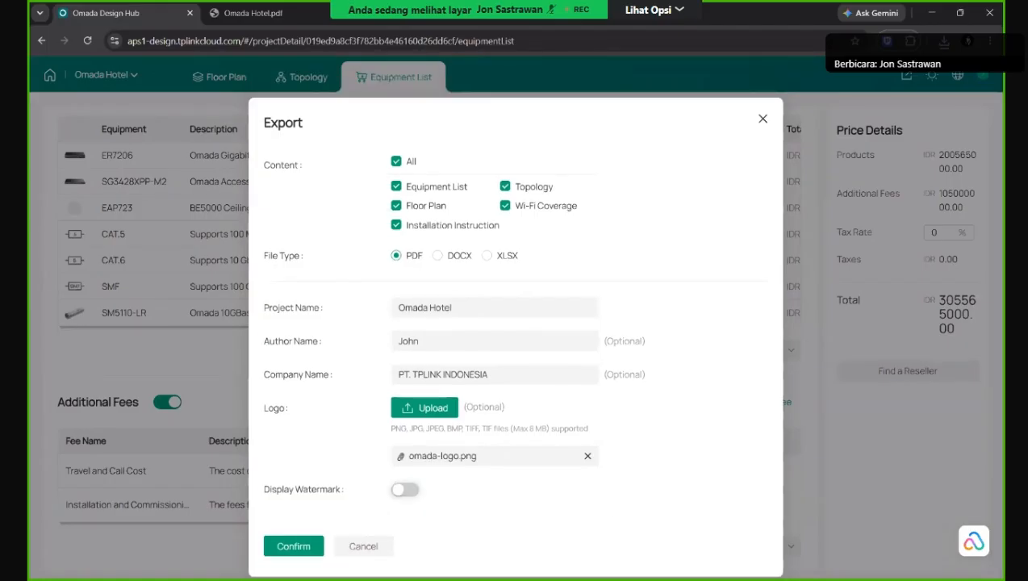
click(294, 546)
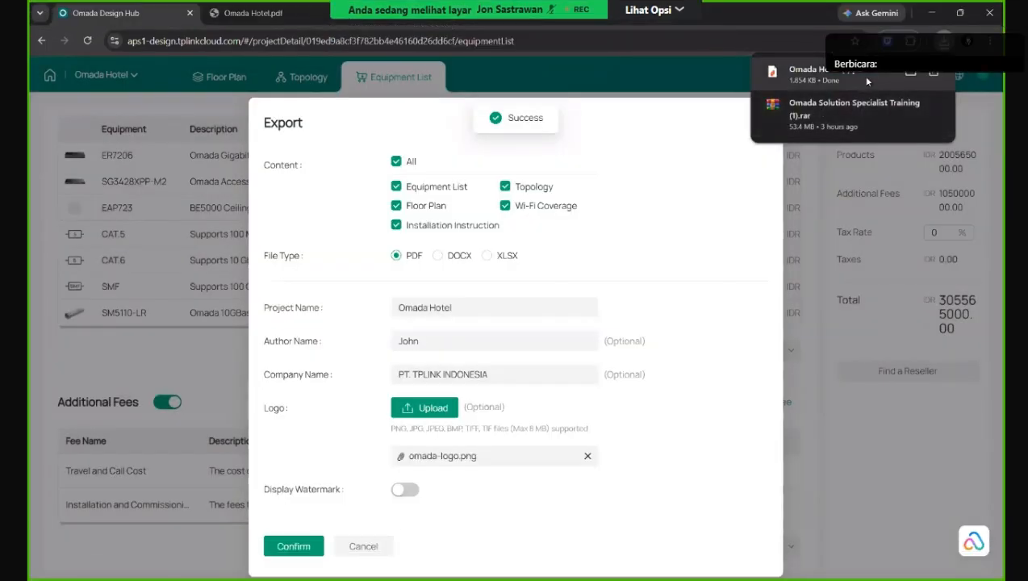
click(861, 76)
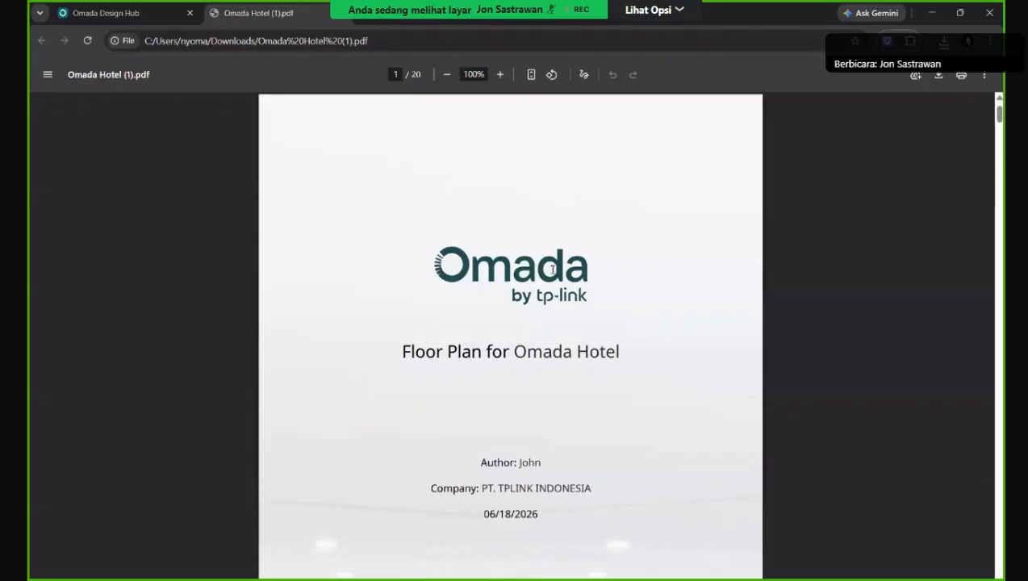
Scroll from the equipment list past the Additional Fees and Topology pages to page 5's Floor Plan.
scroll(610, 368, down, 1)
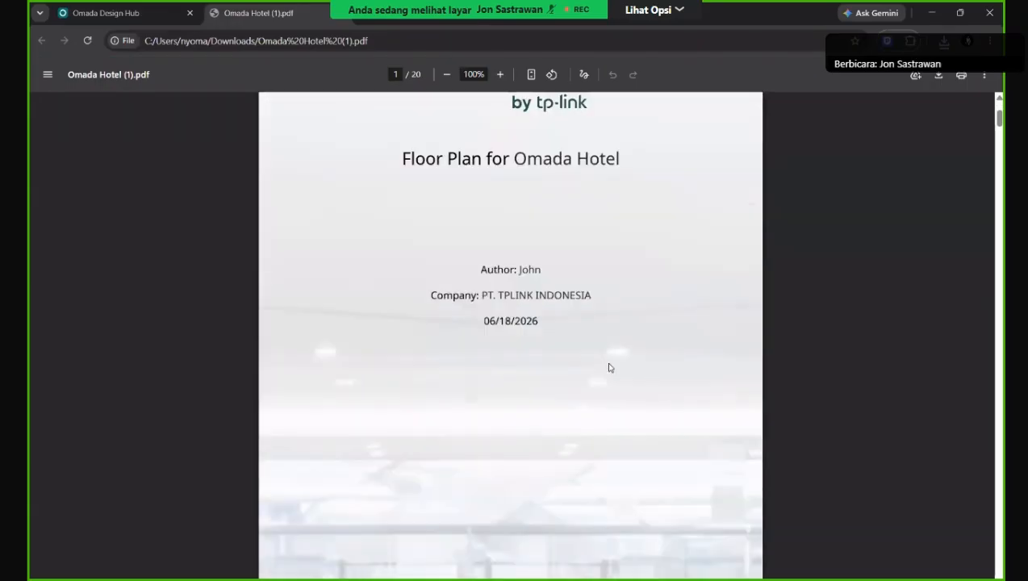
scroll(610, 368, down, 1)
scroll(610, 368, down, 5)
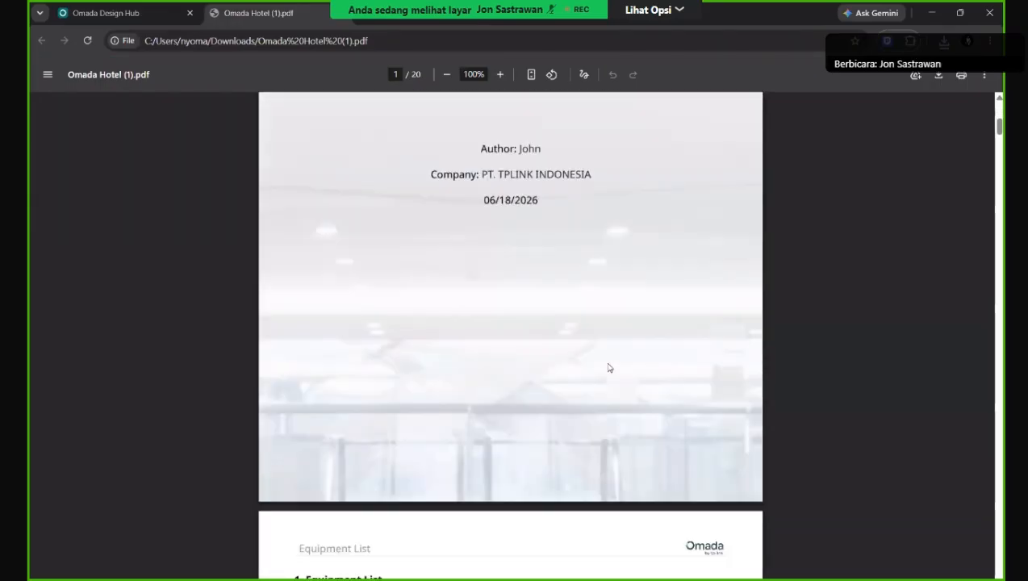
scroll(610, 368, down, 2)
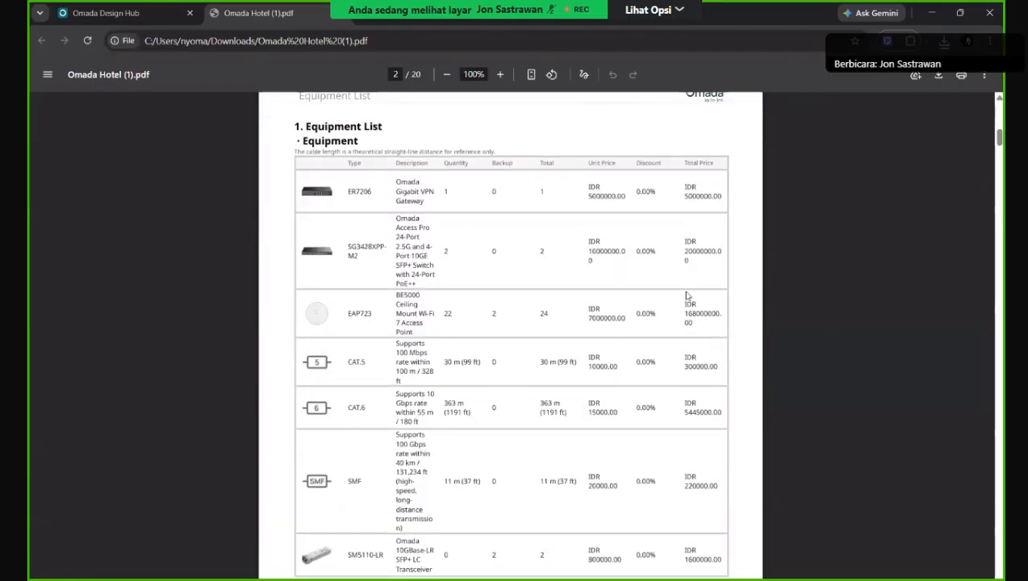
scroll(688, 297, down, 1)
scroll(442, 230, down, 3)
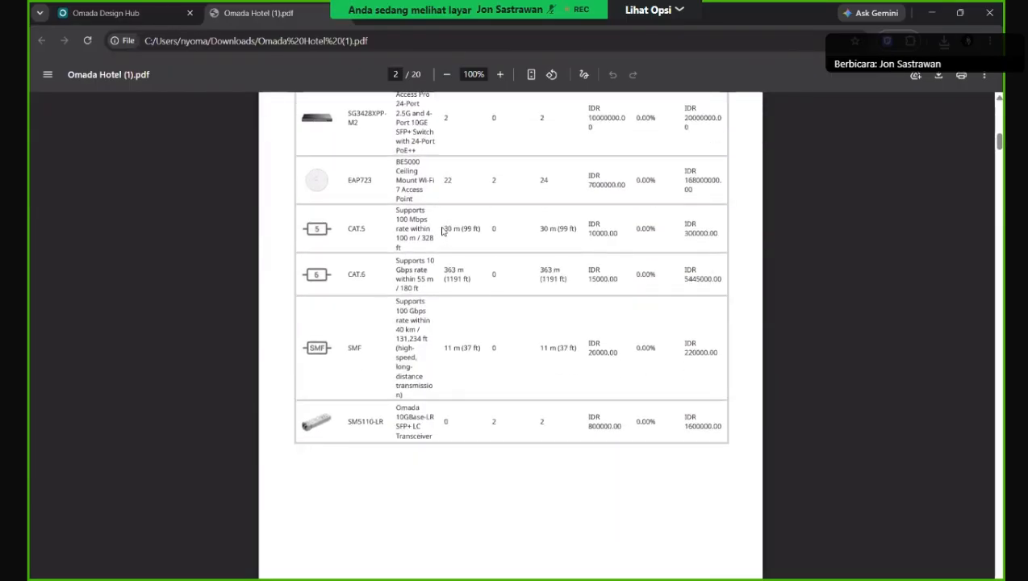
scroll(442, 228, up, 1)
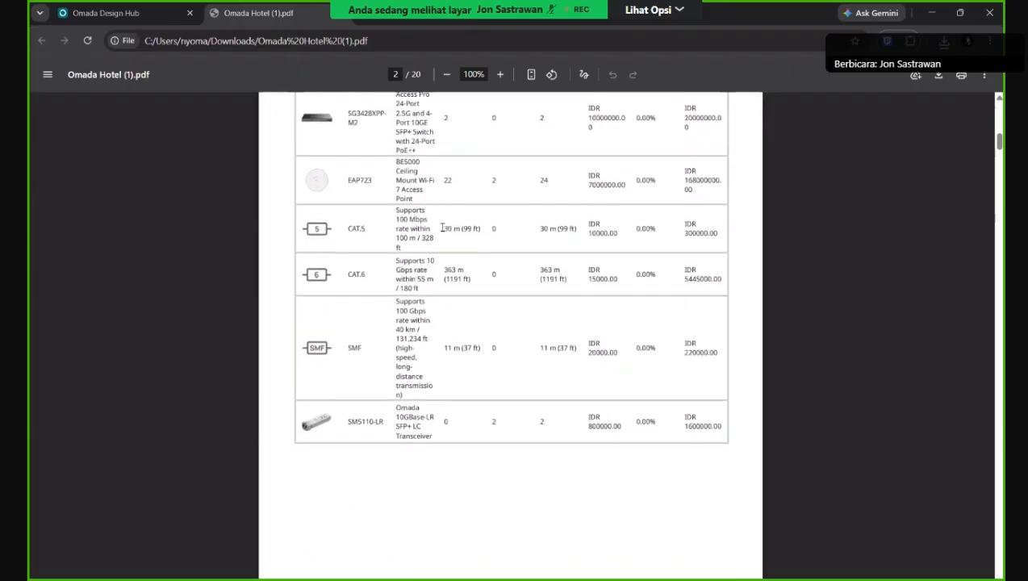
scroll(442, 229, down, 8)
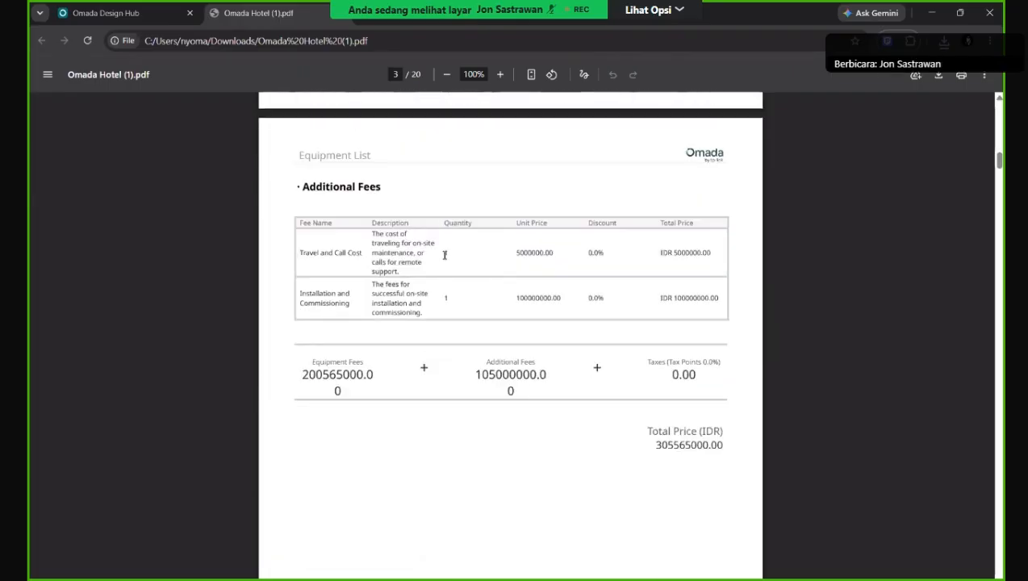
scroll(444, 255, down, 4)
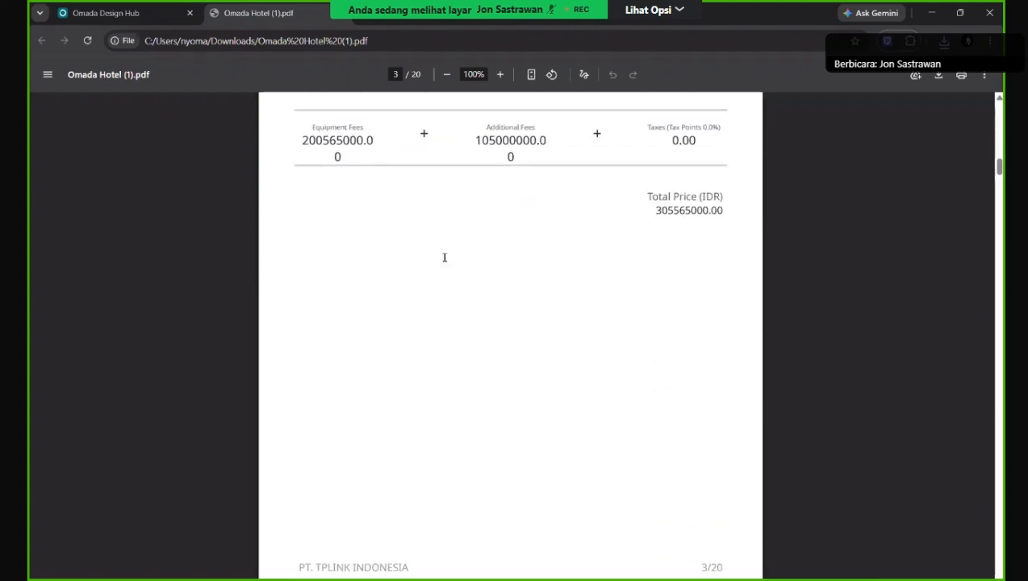
scroll(444, 257, down, 6)
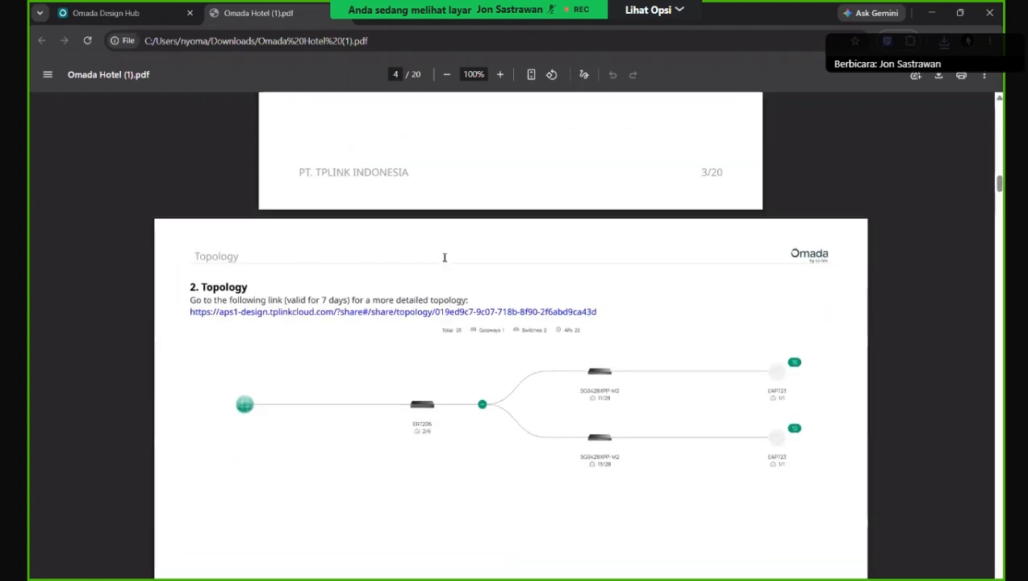
scroll(444, 258, down, 2)
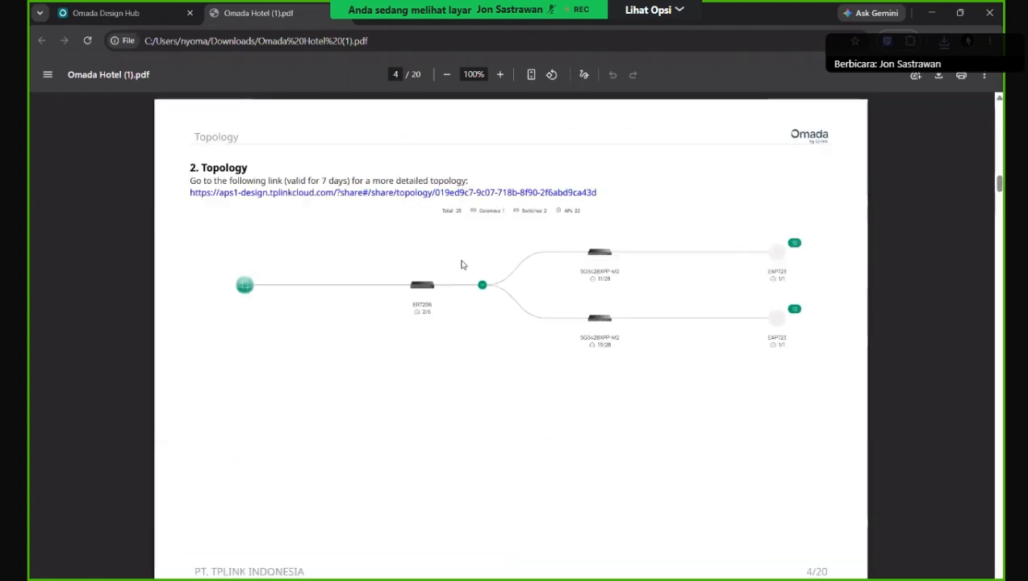
scroll(452, 250, down, 4)
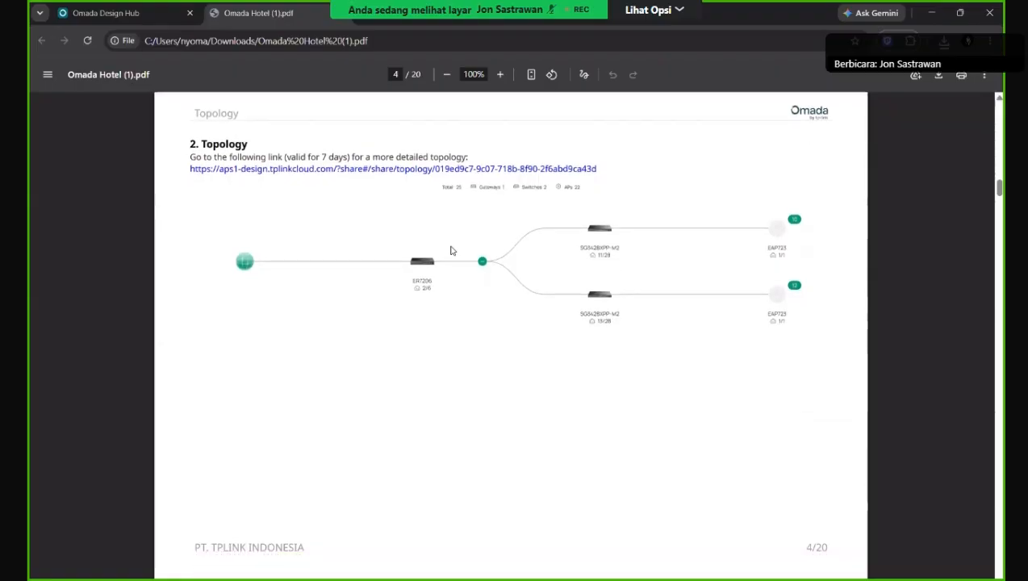
scroll(452, 250, down, 4)
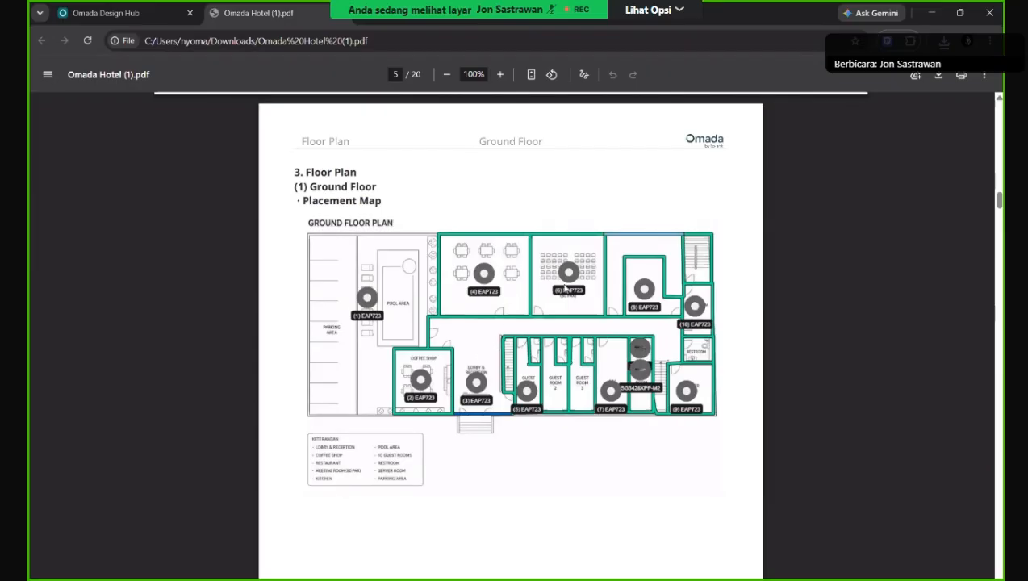
Page through the ground-floor device list and Wi-Fi coverage map pages of the PDF.
scroll(566, 284, down, 4)
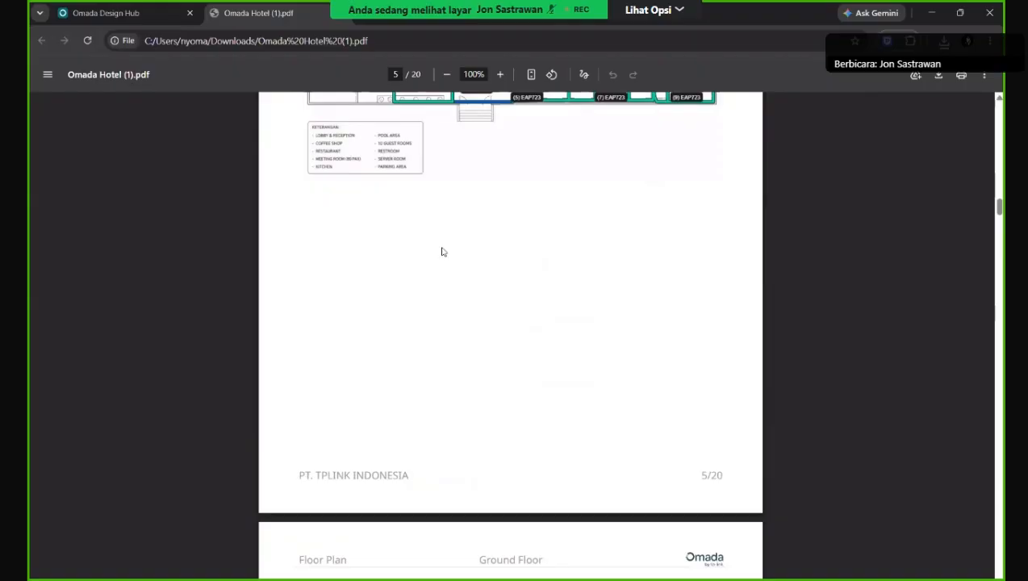
scroll(441, 252, up, 1)
scroll(442, 252, down, 3)
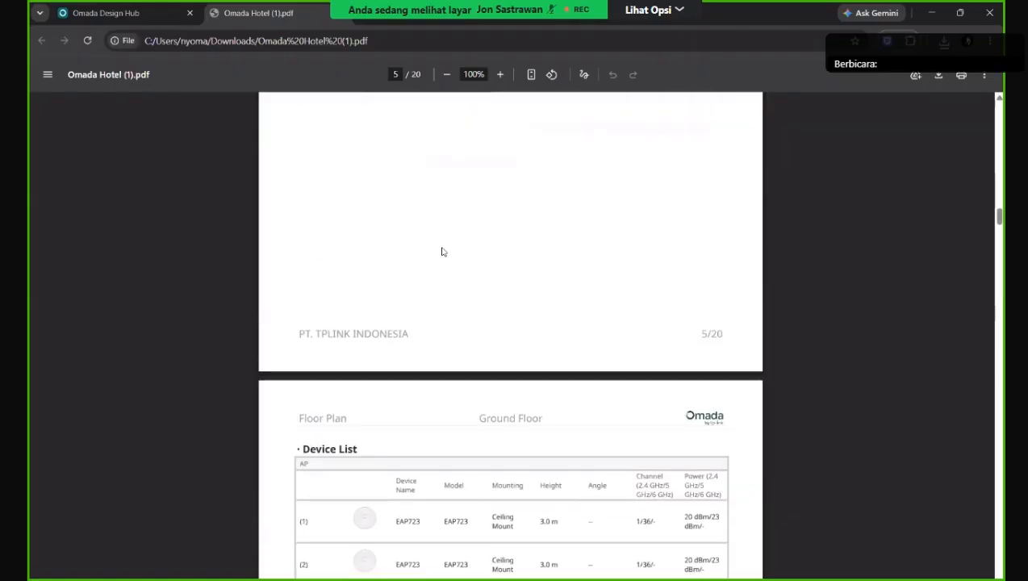
scroll(442, 252, down, 4)
scroll(443, 248, down, 1)
scroll(445, 248, up, 1)
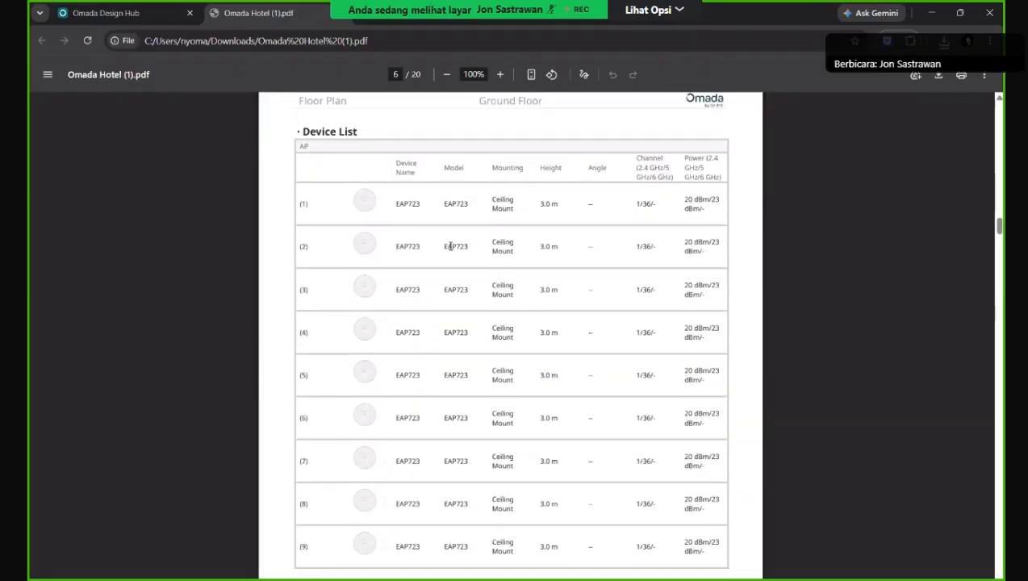
scroll(450, 246, down, 7)
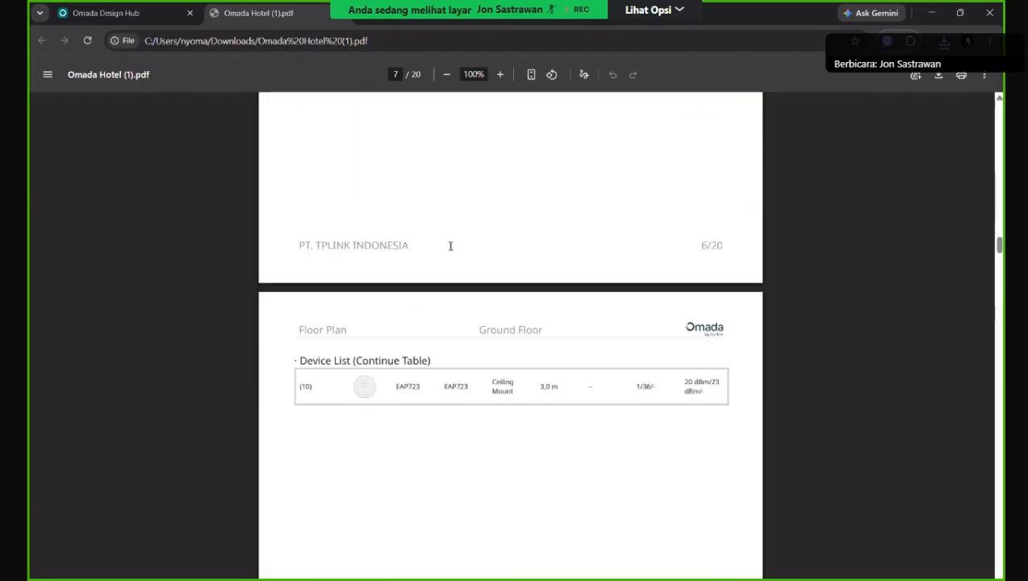
scroll(450, 246, down, 2)
scroll(451, 249, up, 5)
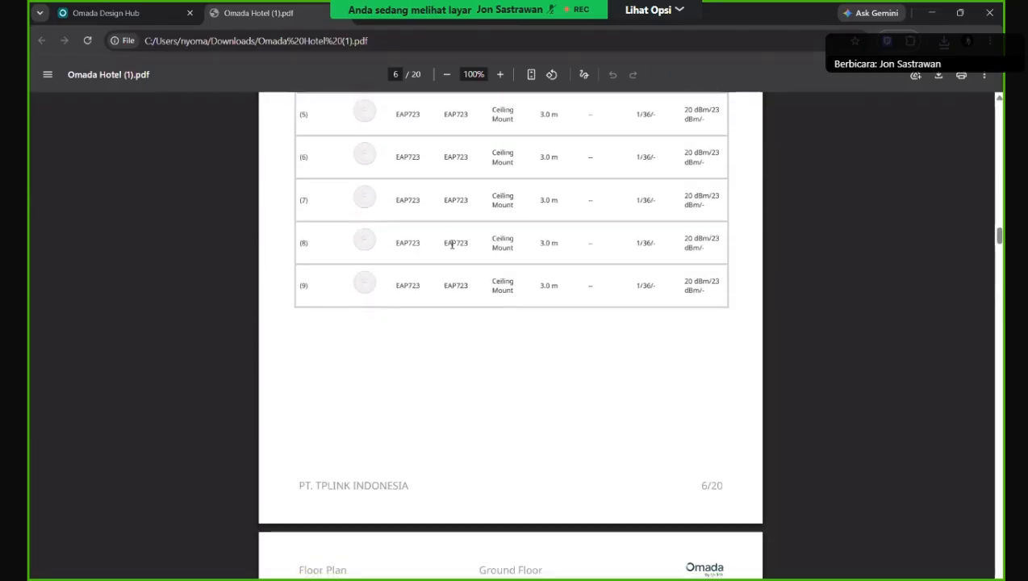
scroll(452, 245, down, 2)
scroll(452, 244, up, 4)
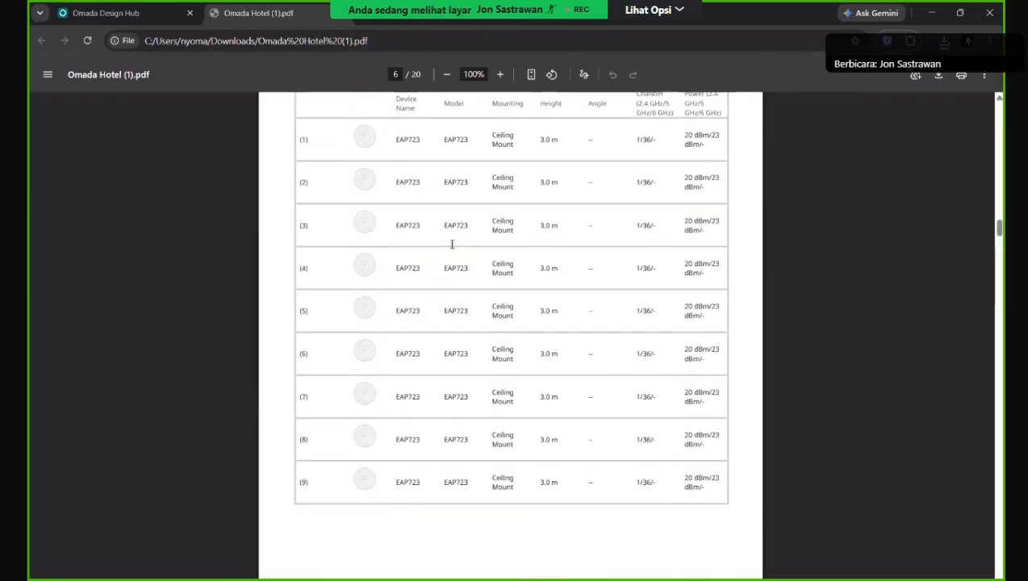
scroll(452, 245, down, 9)
scroll(452, 244, down, 6)
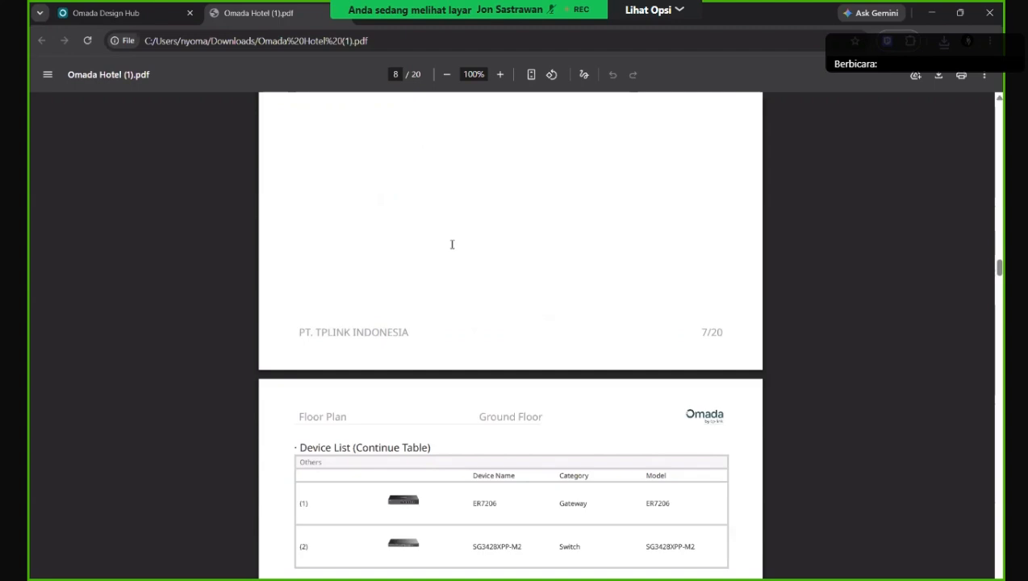
scroll(453, 246, up, 1)
scroll(452, 249, down, 12)
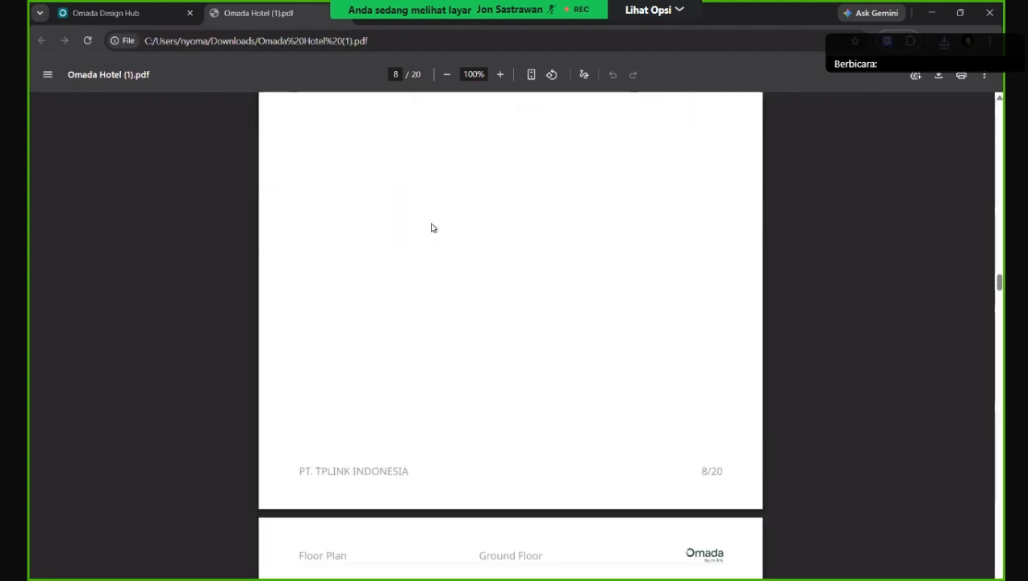
scroll(436, 229, down, 2)
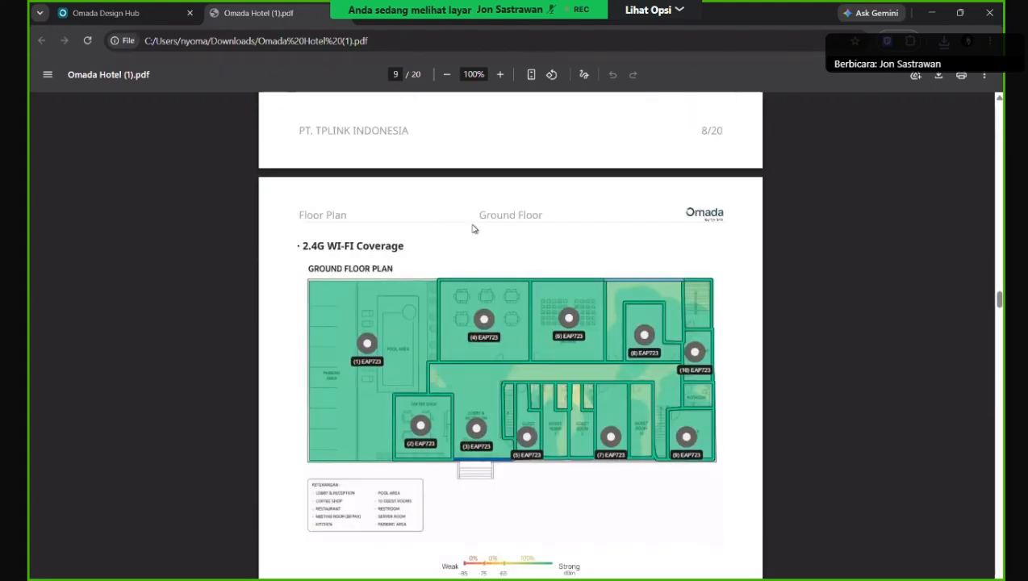
scroll(472, 234, down, 4)
scroll(497, 238, up, 1)
scroll(497, 238, up, 1)
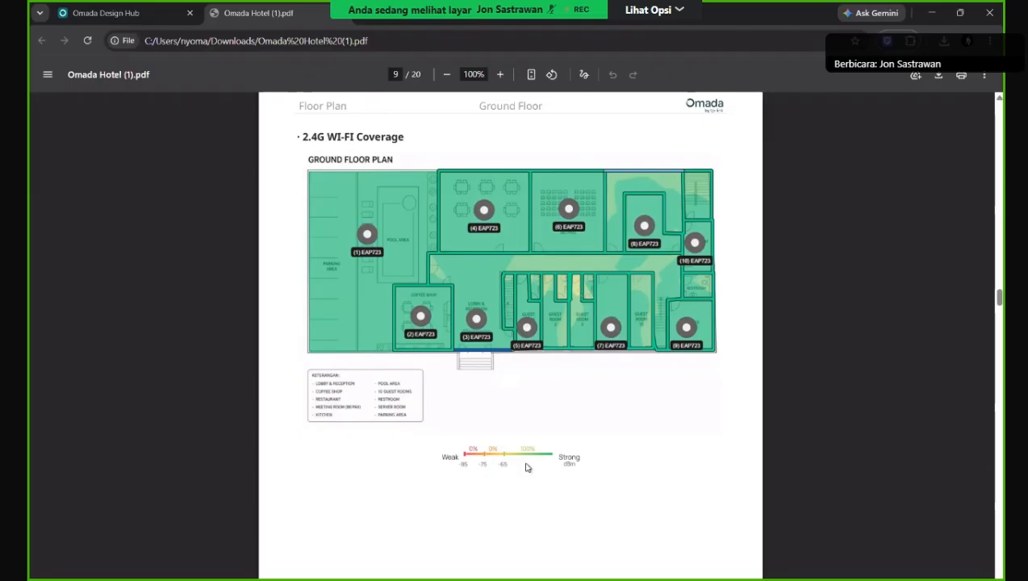
Zoom the Cabling Diagram to 137%, then continue to page 13's 2nd Floor placement map.
scroll(507, 464, up, 2)
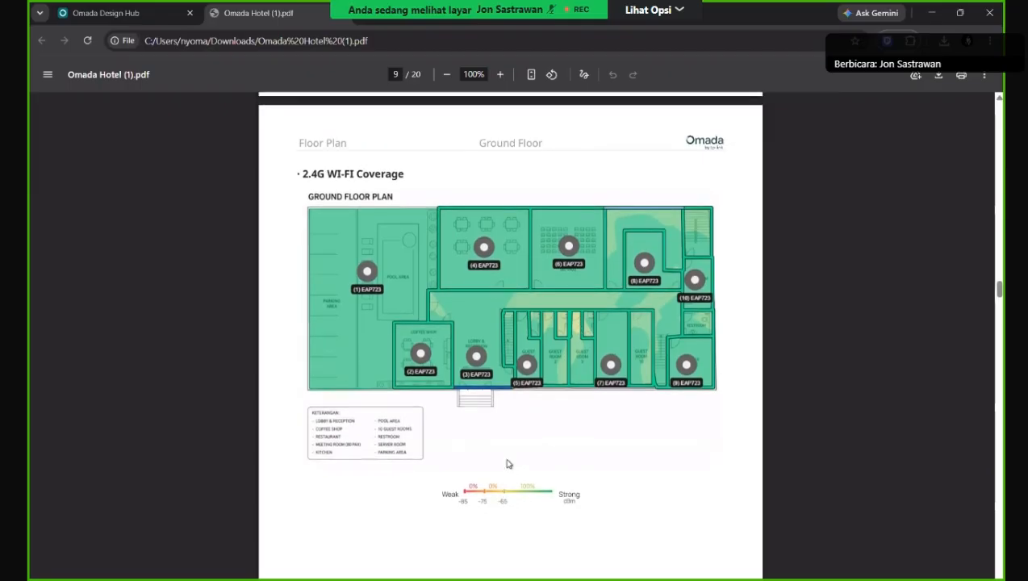
scroll(557, 343, down, 2)
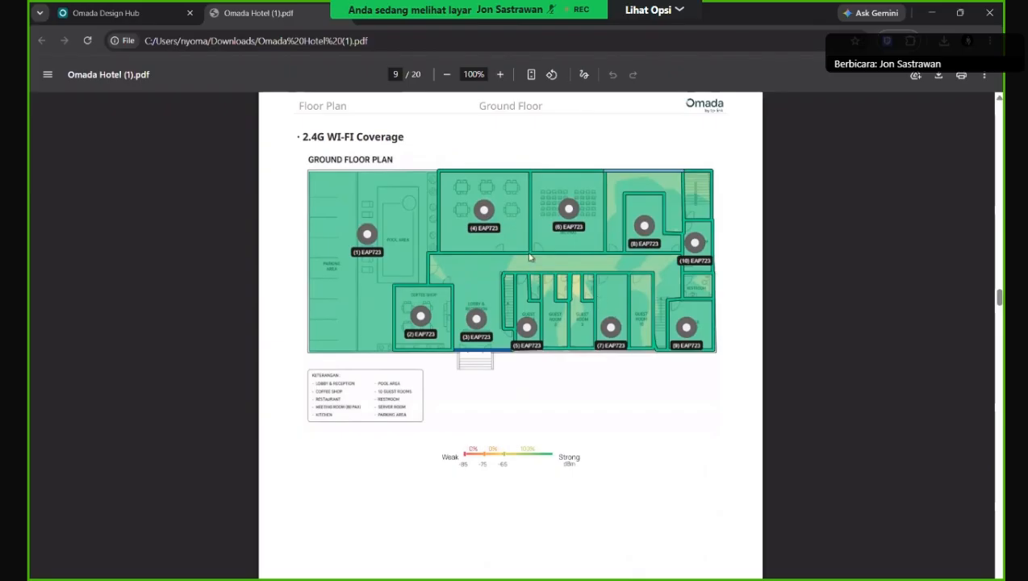
scroll(562, 337, down, 8)
scroll(560, 346, down, 8)
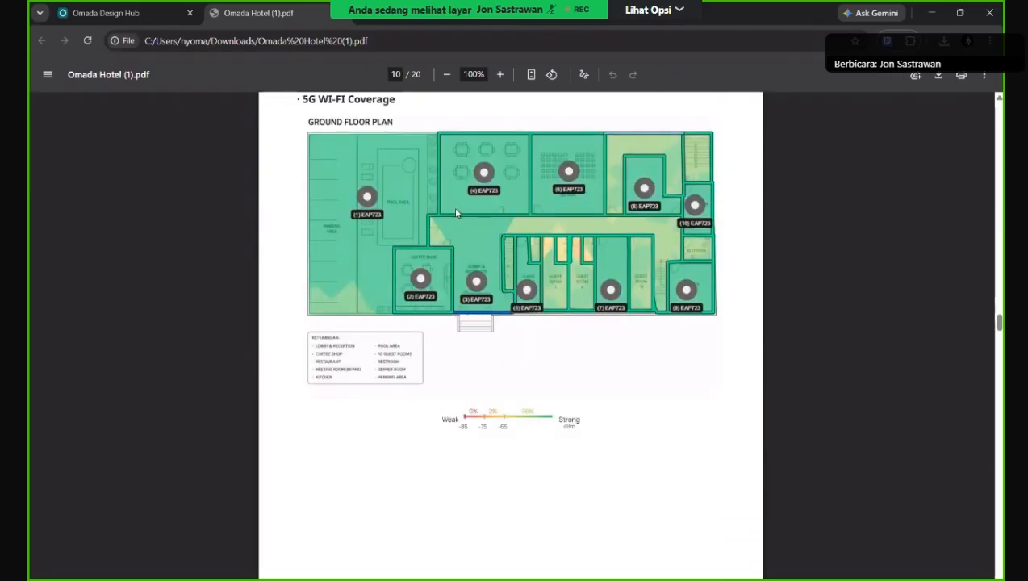
scroll(478, 209, up, 1)
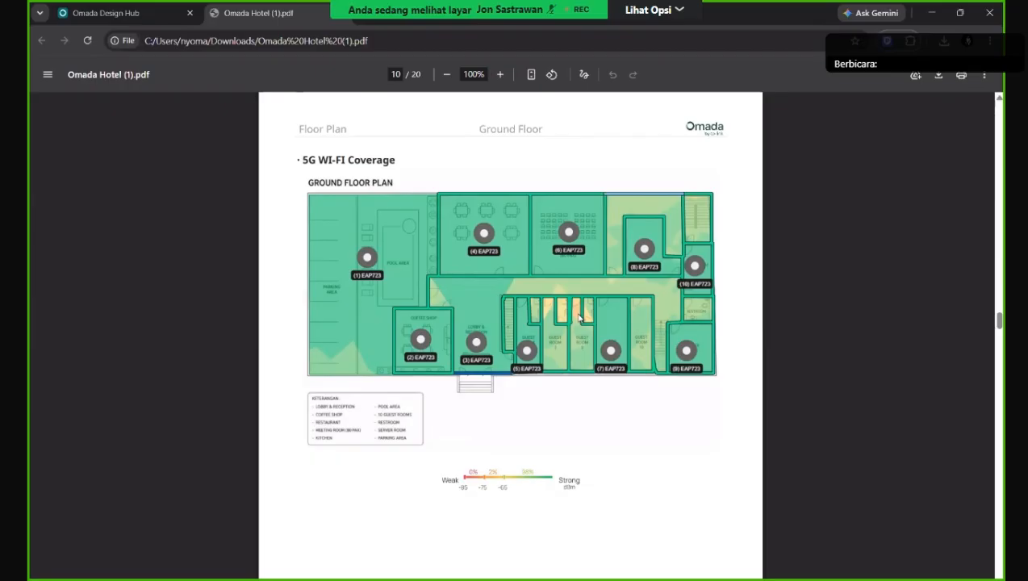
scroll(550, 349, down, 3)
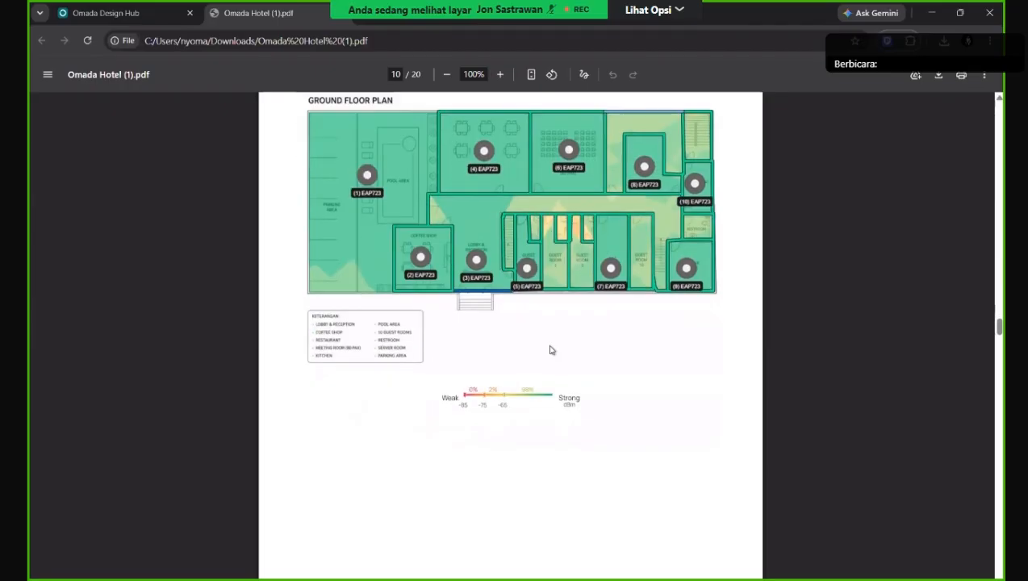
scroll(549, 358, down, 7)
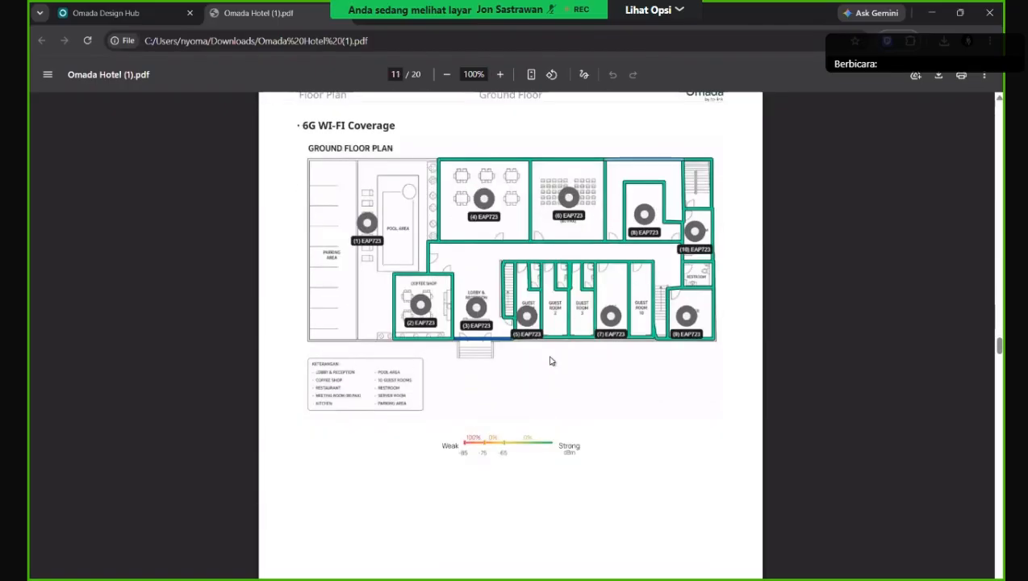
scroll(610, 118, up, 1)
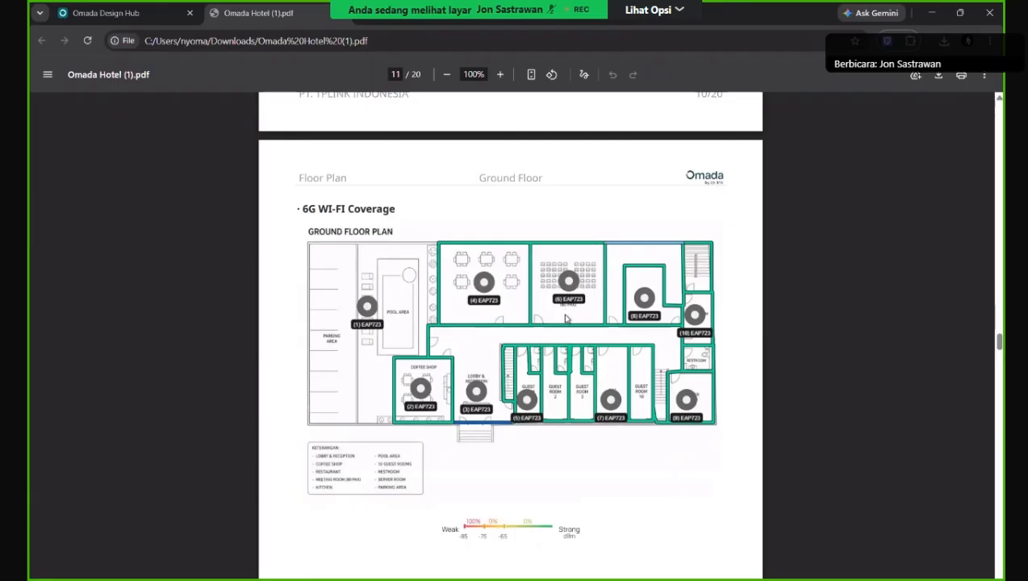
scroll(566, 320, up, 1)
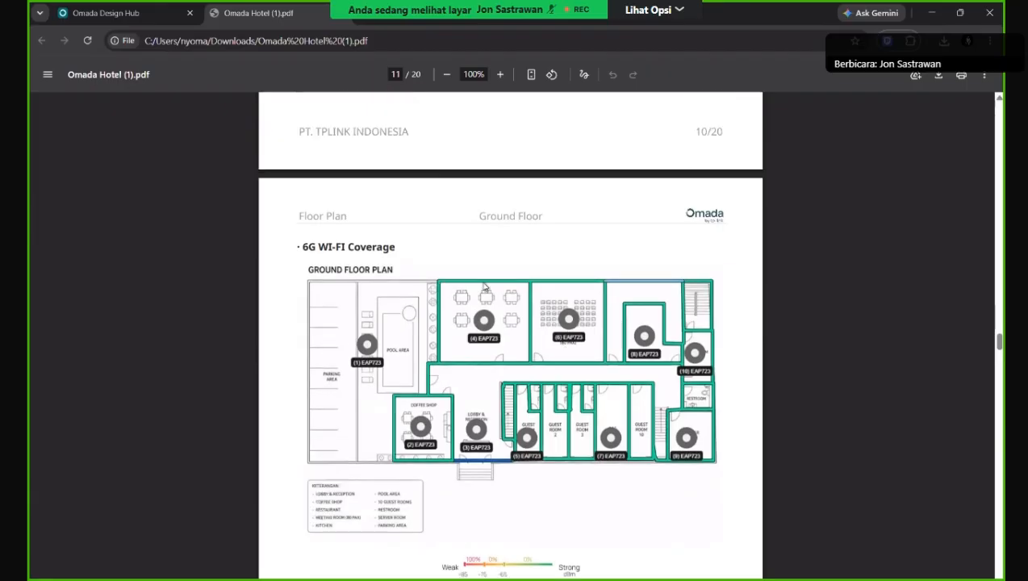
scroll(484, 292, down, 10)
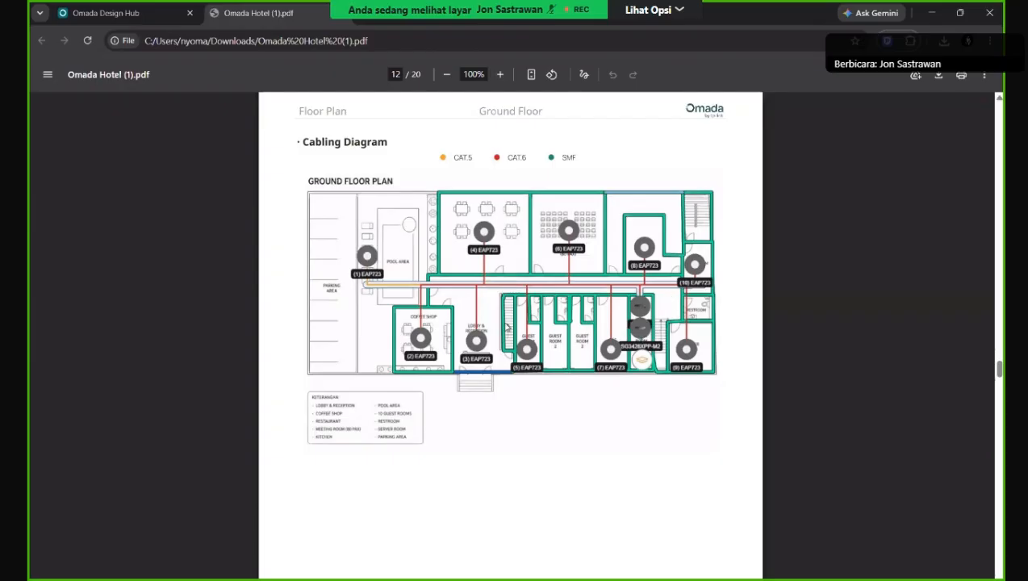
scroll(595, 132, down, 2)
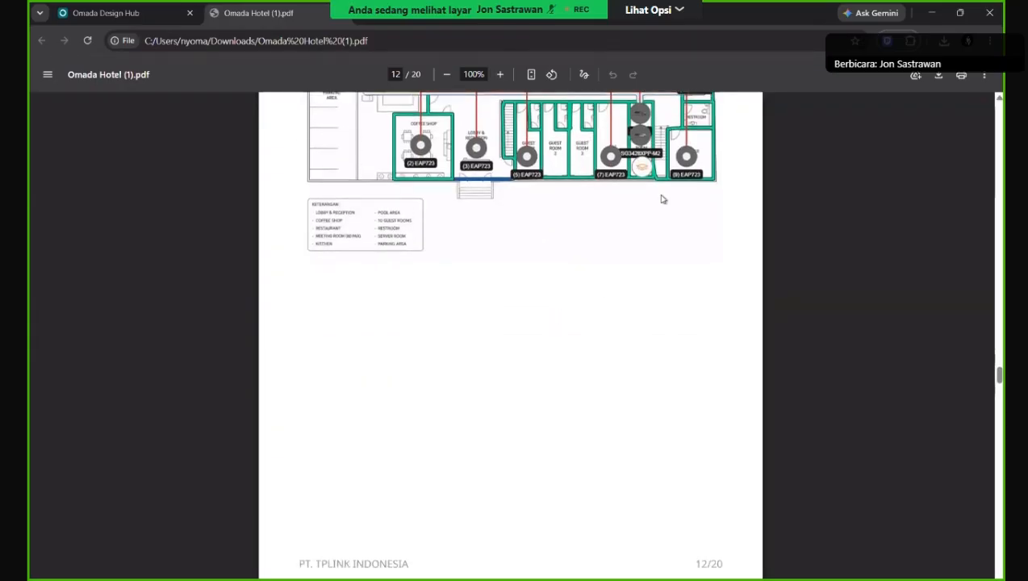
scroll(662, 200, up, 2)
scroll(673, 374, up, 5)
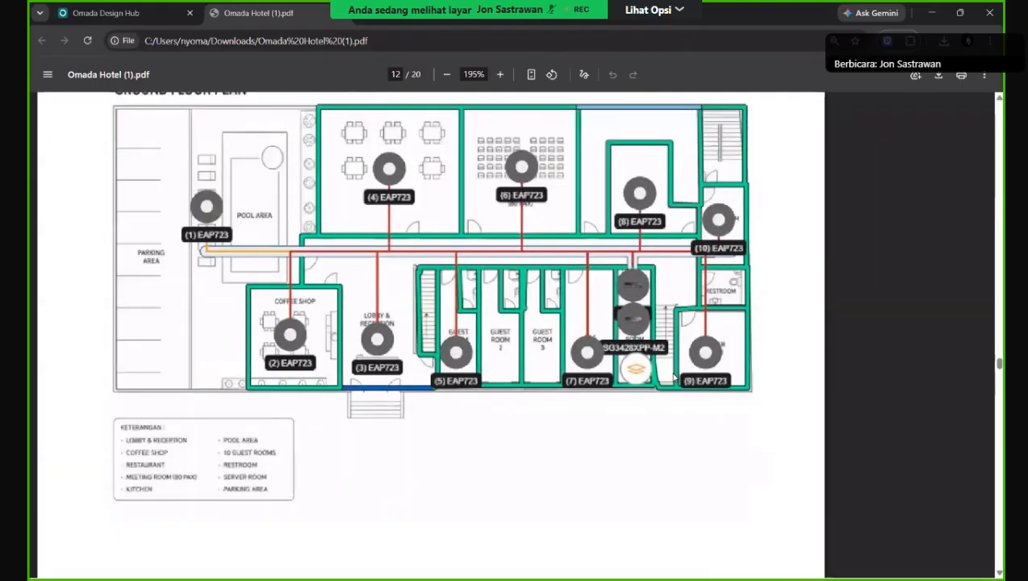
scroll(674, 378, down, 3)
scroll(678, 367, up, 1)
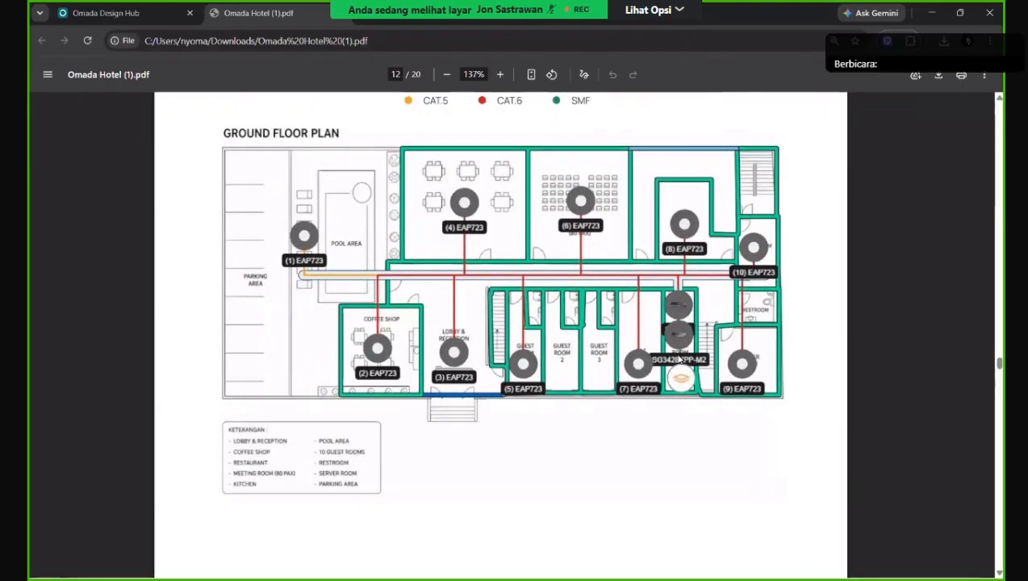
scroll(662, 371, down, 2)
scroll(642, 385, down, 4)
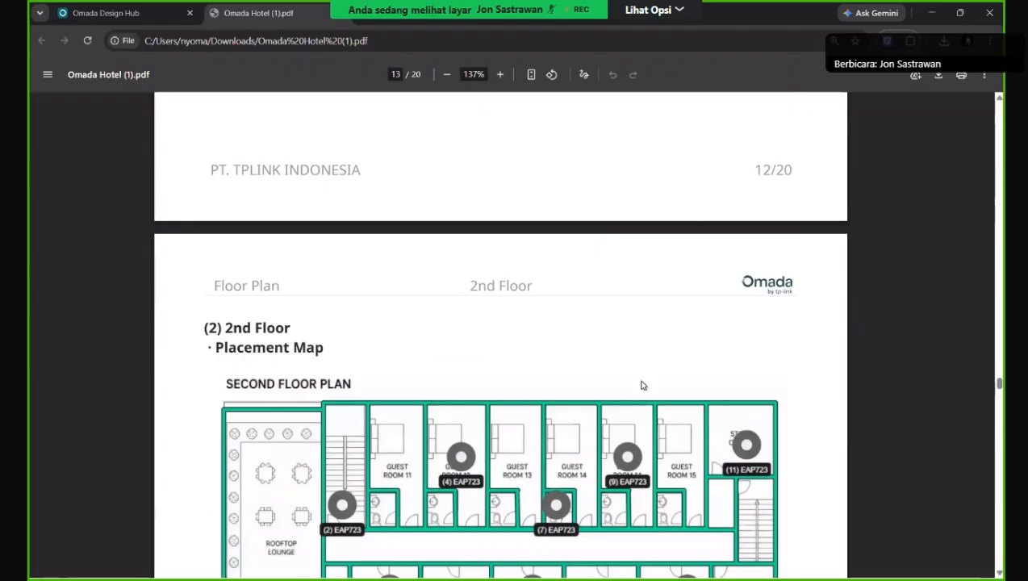
Scroll through pages 13–20 covering the 2nd-floor device list, Wi-Fi coverage and cabling.
scroll(642, 386, down, 2)
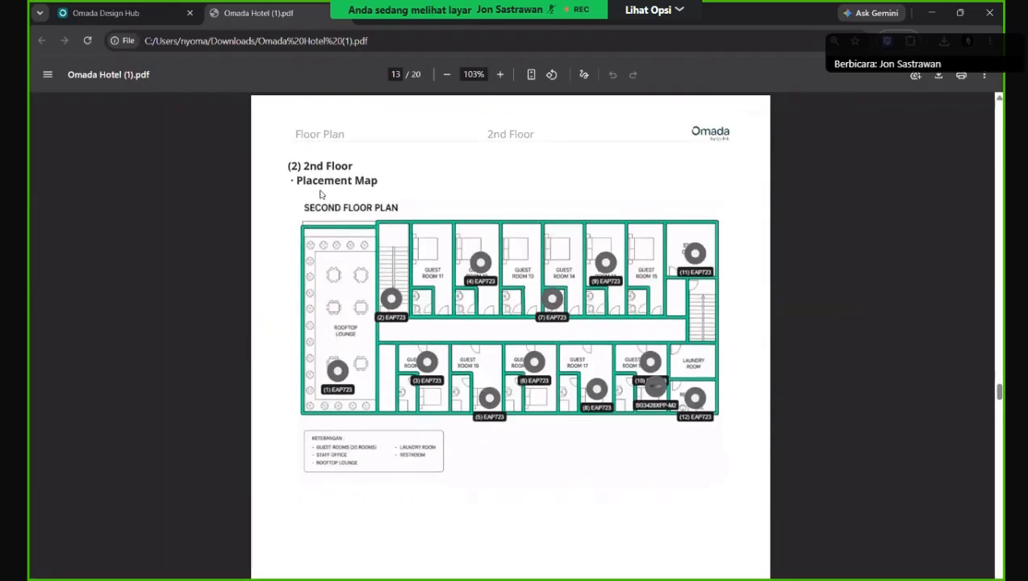
scroll(470, 200, down, 5)
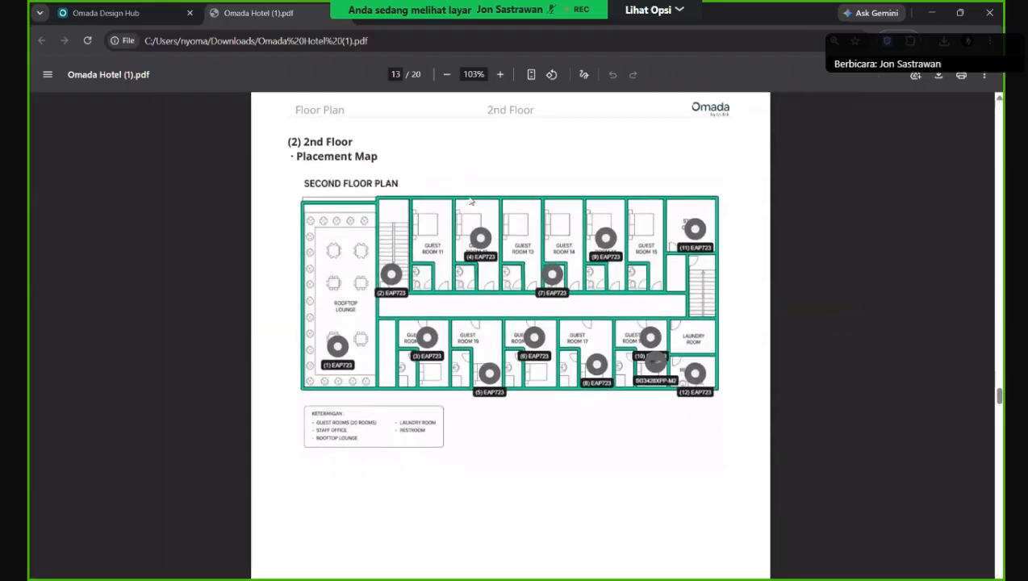
scroll(437, 294, down, 10)
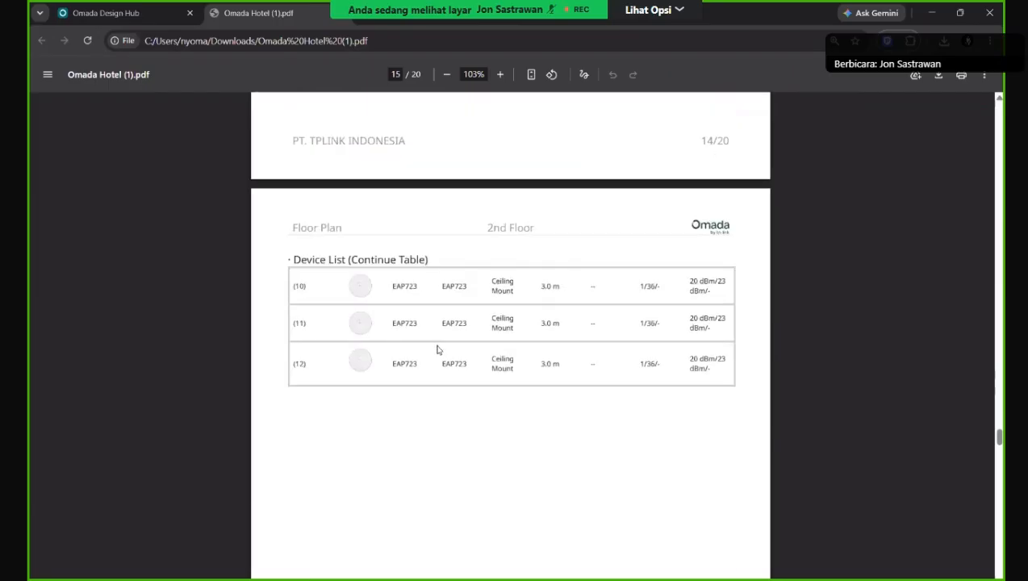
scroll(433, 349, down, 5)
scroll(437, 347, down, 3)
scroll(444, 347, down, 6)
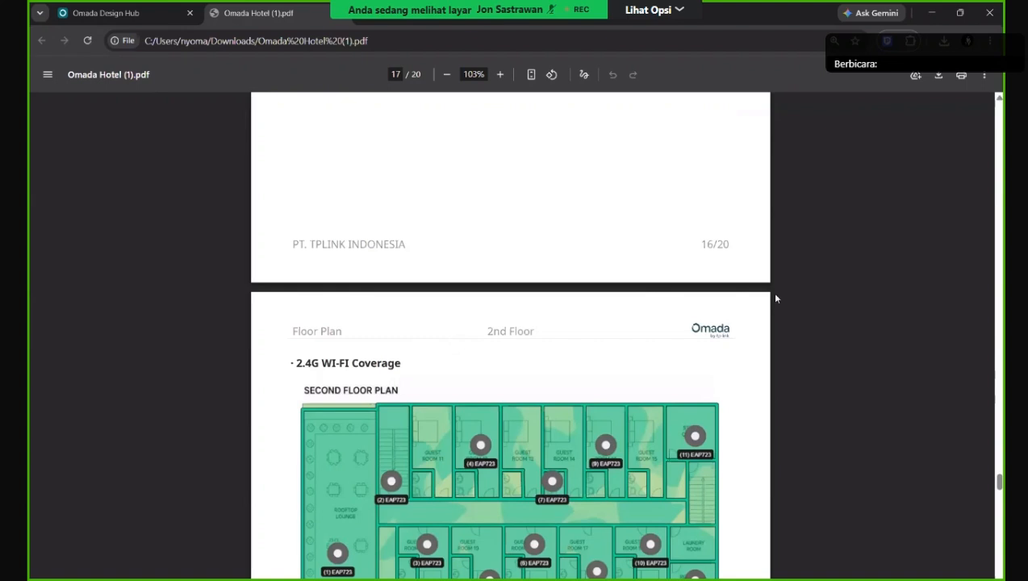
scroll(776, 298, down, 5)
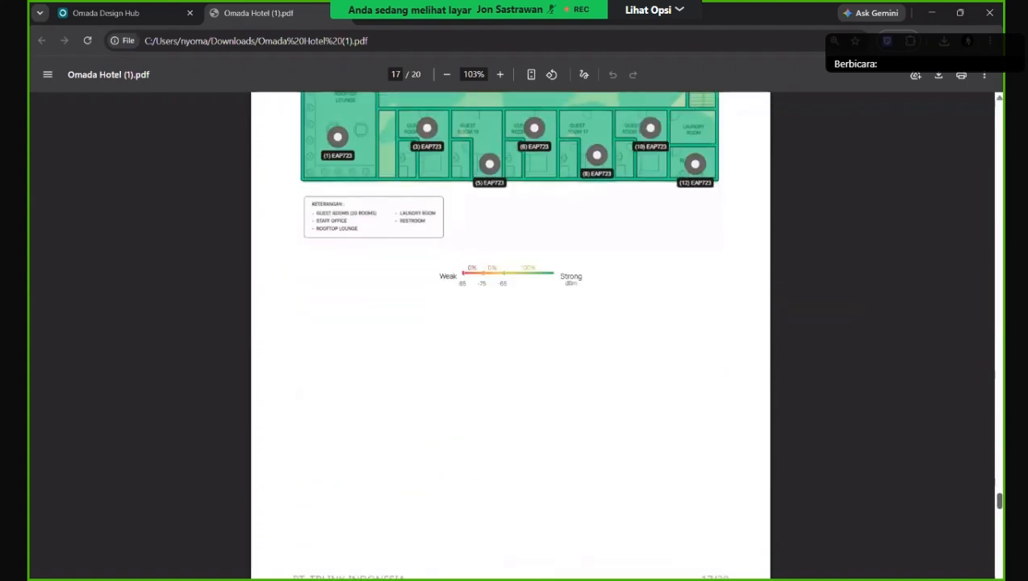
scroll(510, 335, down, 7)
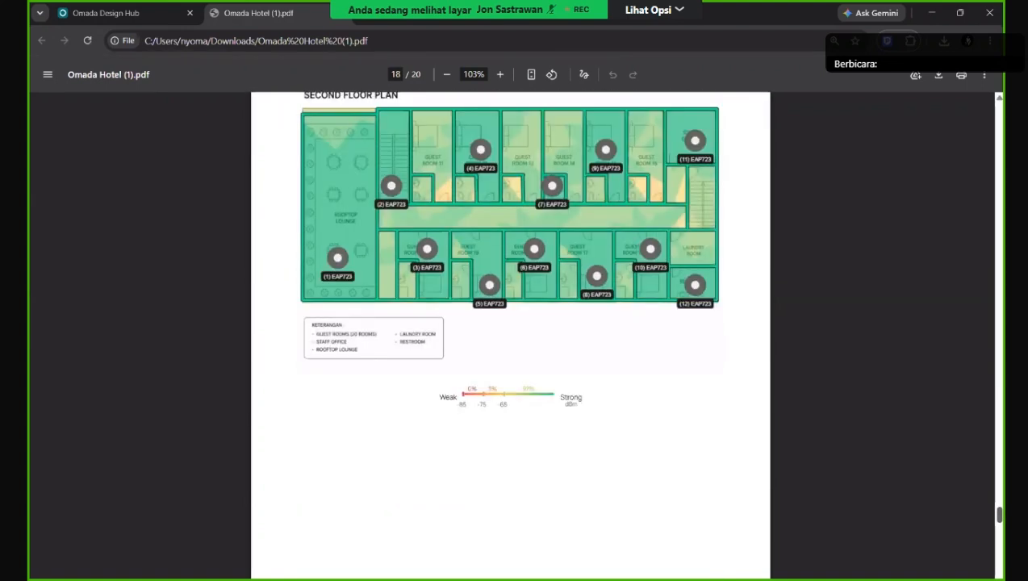
scroll(510, 335, down, 6)
scroll(510, 335, down, 5)
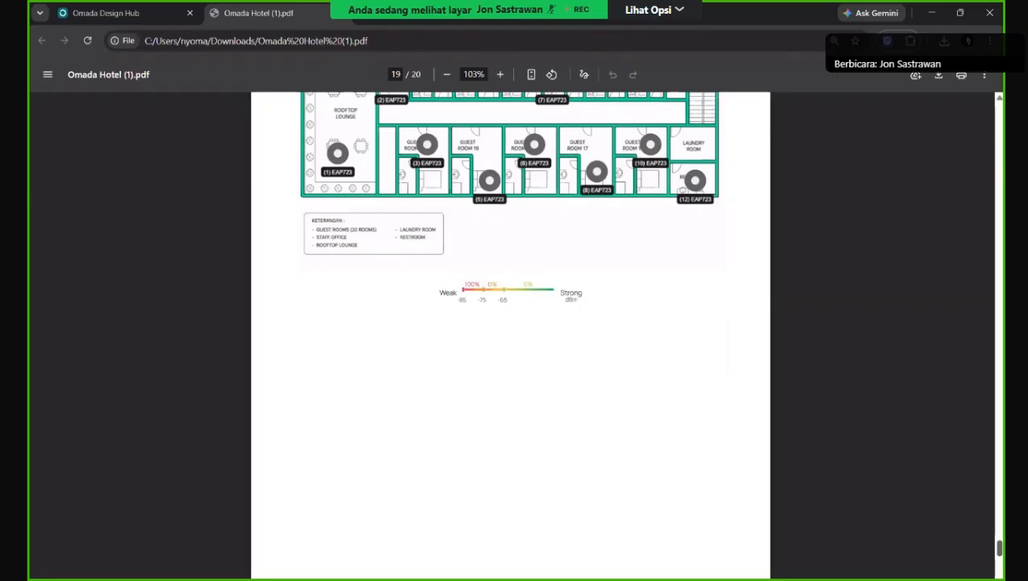
scroll(510, 335, down, 12)
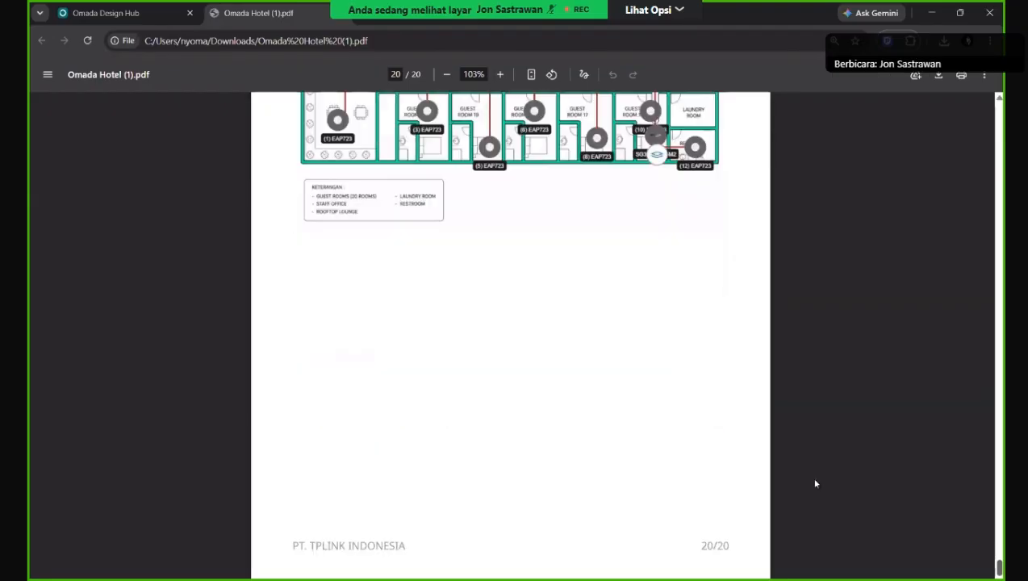
scroll(888, 468, up, 10)
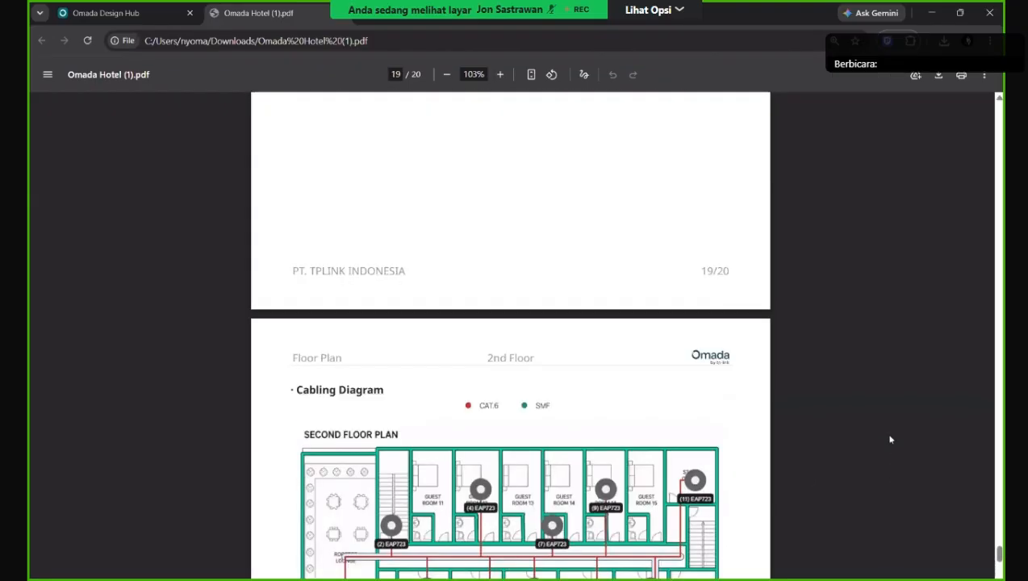
scroll(887, 436, down, 2)
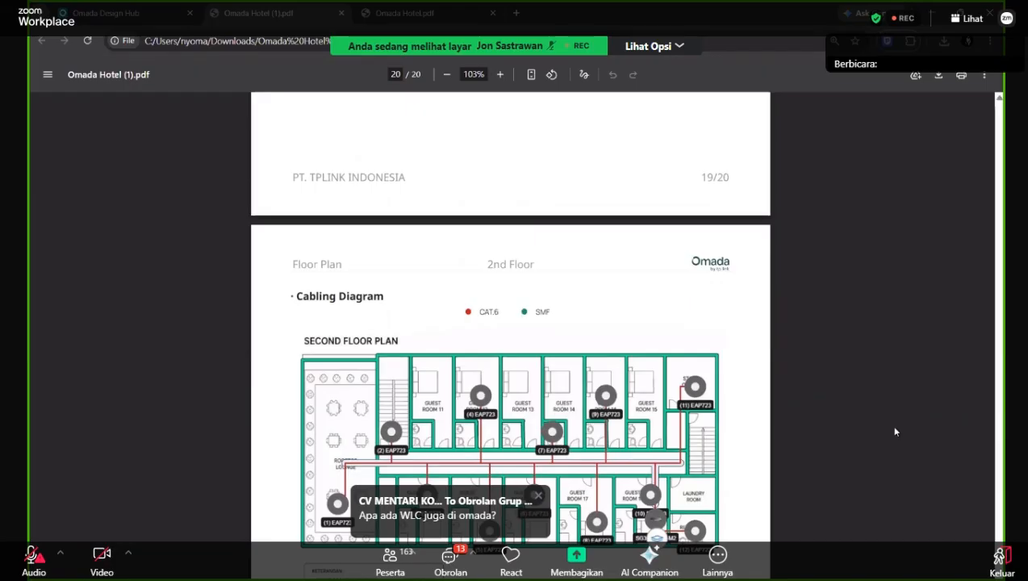
scroll(894, 432, up, 12)
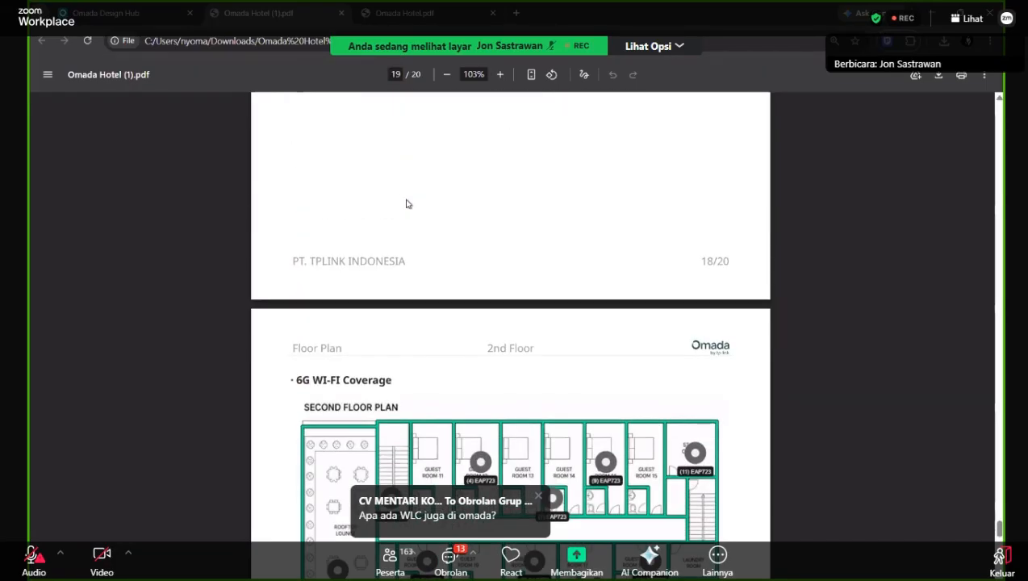
Back in Design Hub, export the Omada Hotel report as XLSX and open the downloaded workbook.
click(377, 21)
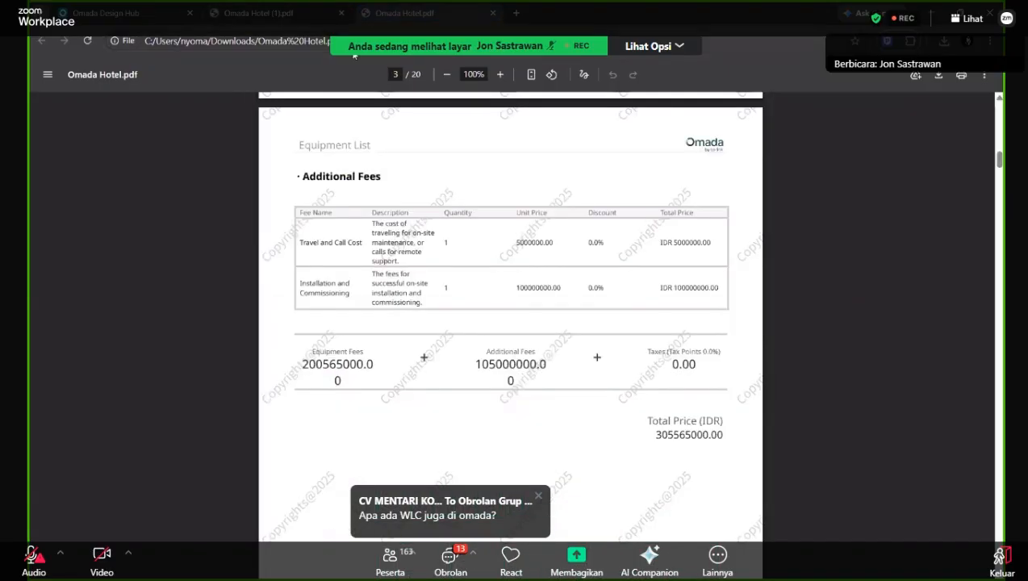
click(113, 19)
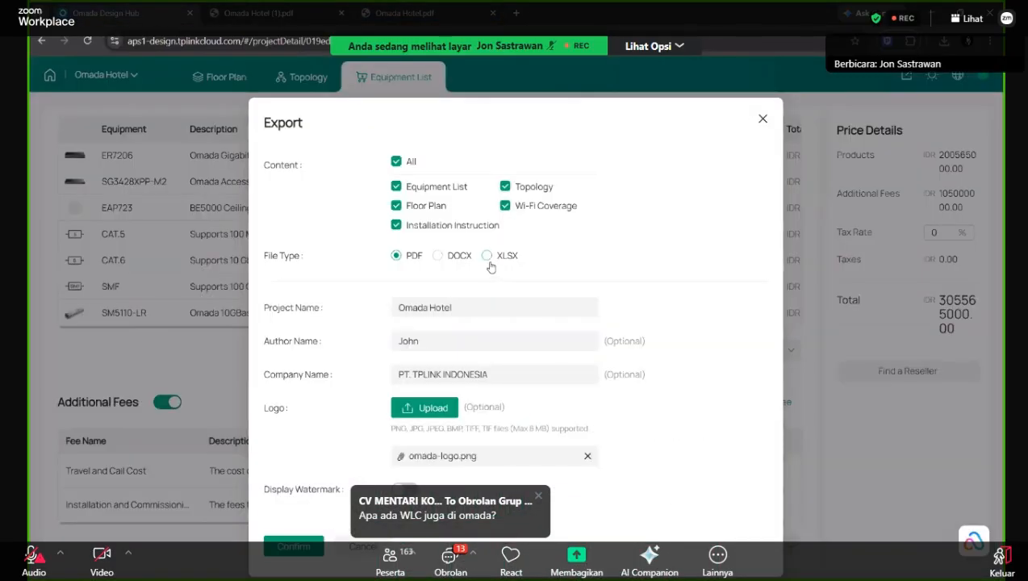
click(486, 256)
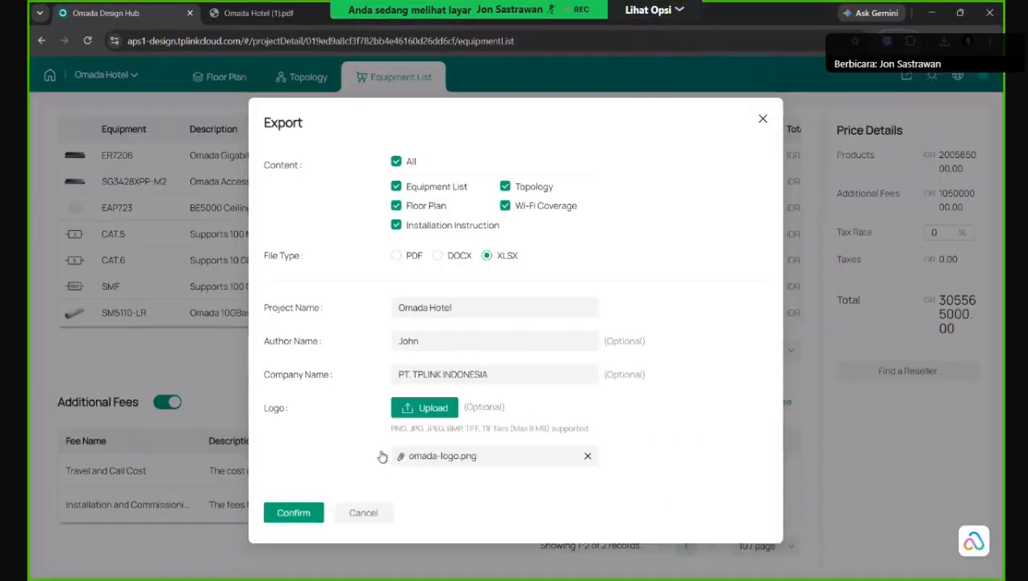
click(303, 519)
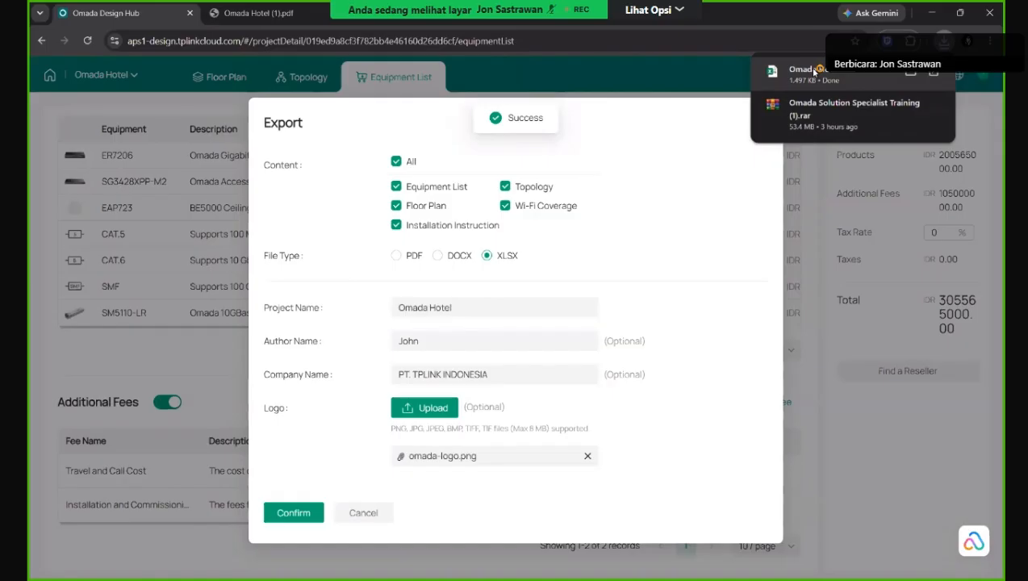
click(814, 71)
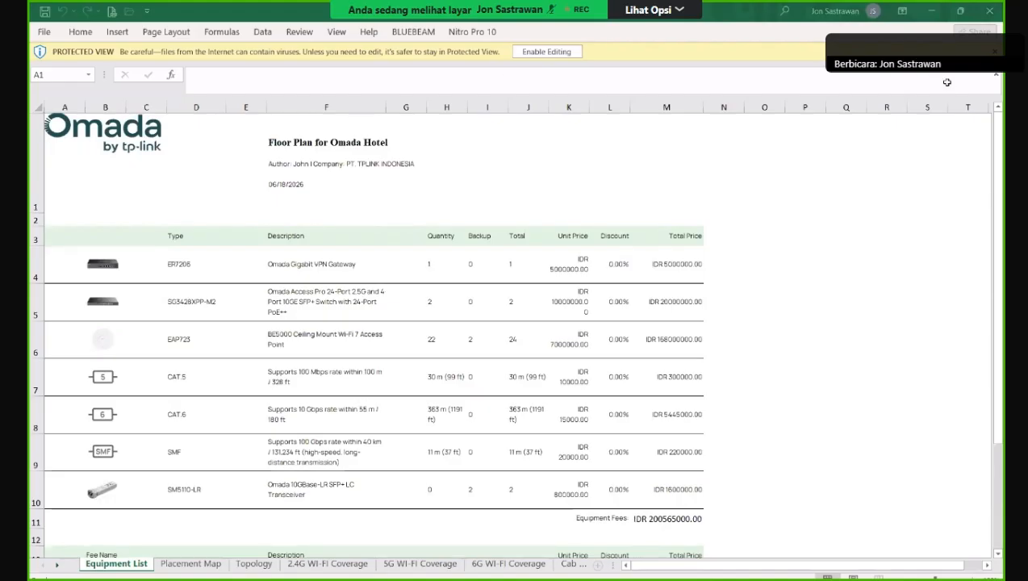
Inspect the Equipment List sheet, selecting the switch picture, Omada logo and SG3428XPP-M2 in D5.
click(192, 116)
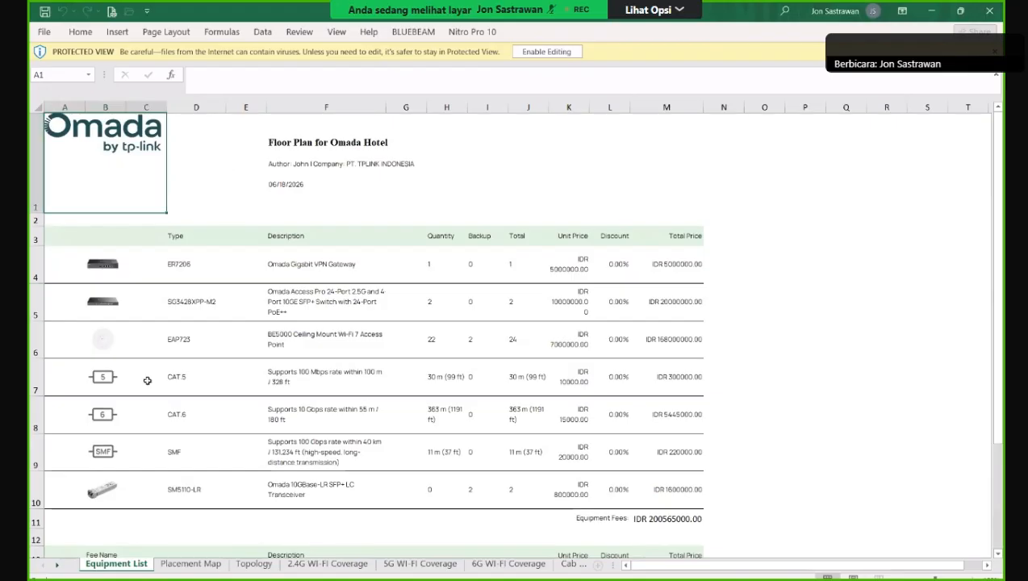
click(110, 291)
key(Tab)
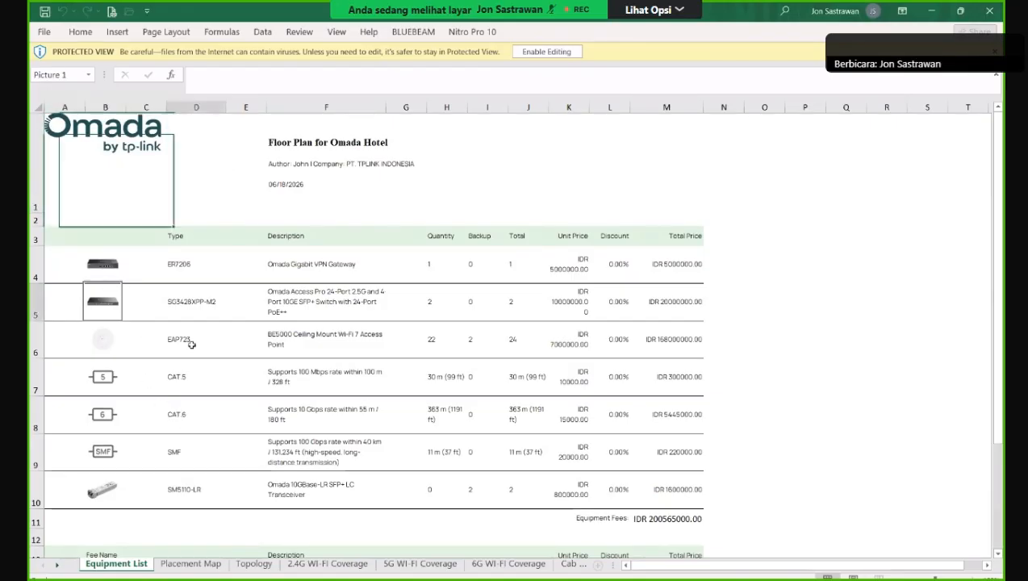
click(196, 314)
scroll(290, 323, down, 5)
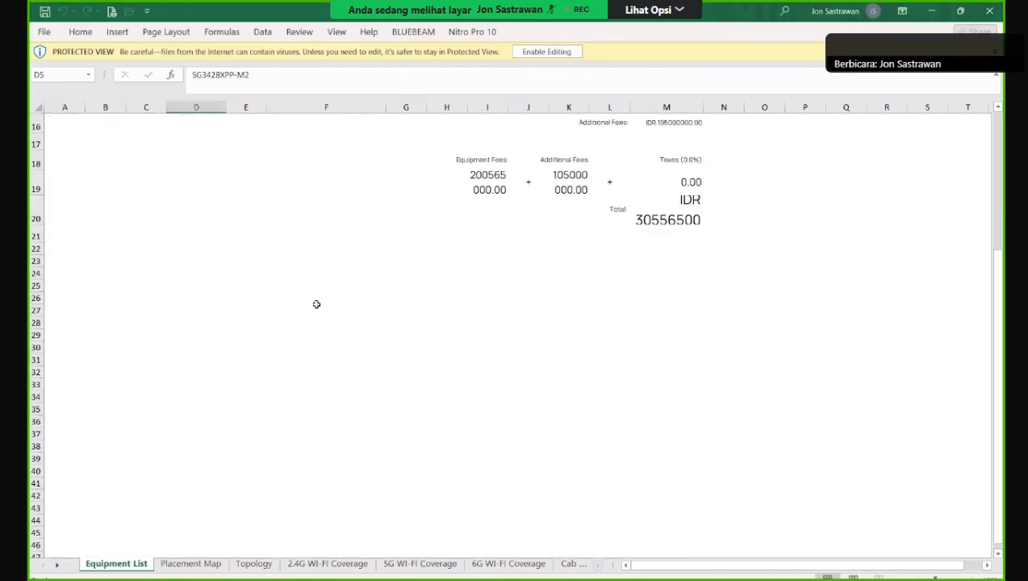
scroll(302, 468, up, 3)
scroll(314, 448, up, 2)
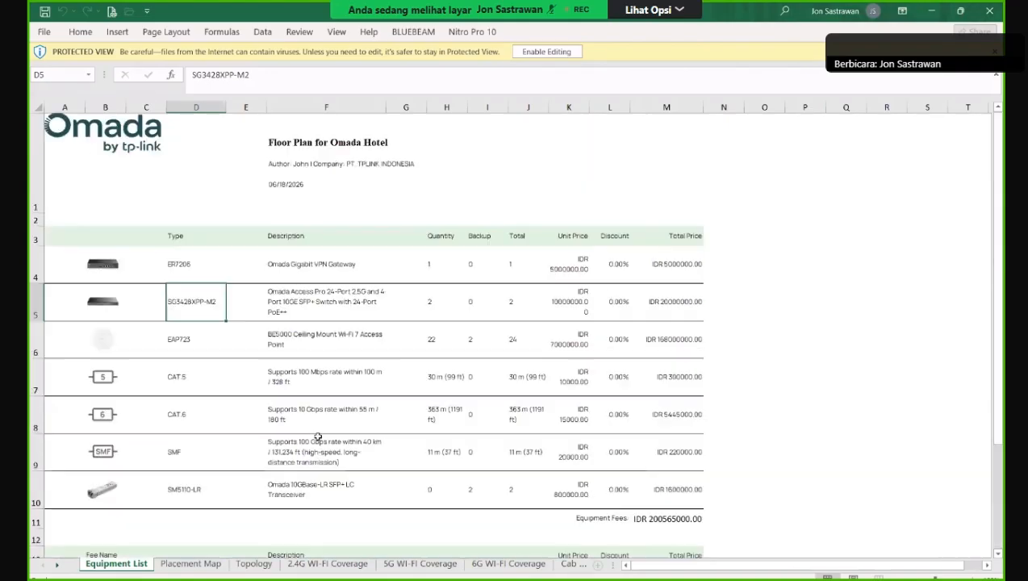
scroll(294, 464, down, 1)
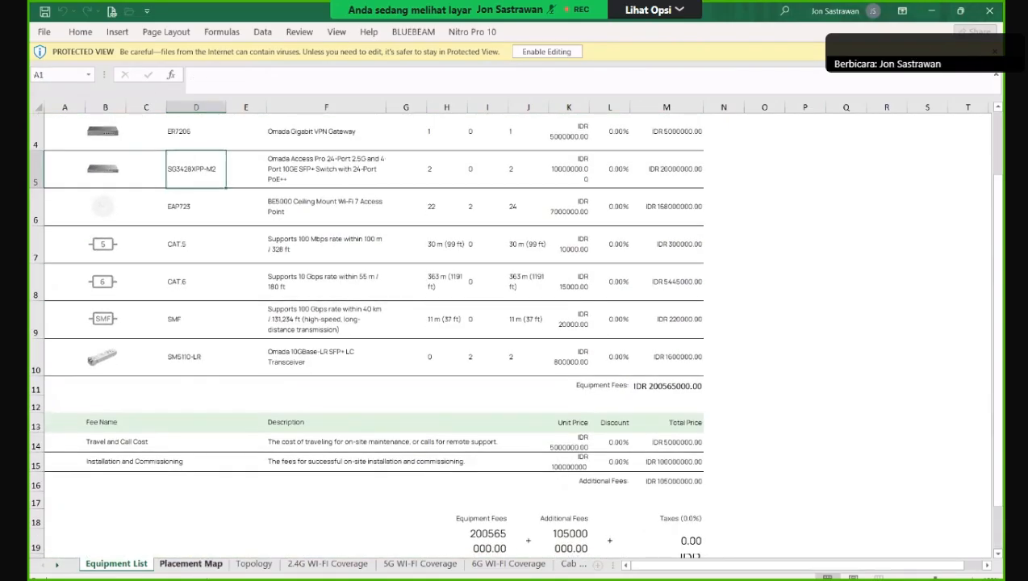
Scroll through the Placement Map sheet, then view the Topology sheet's network diagram.
click(225, 564)
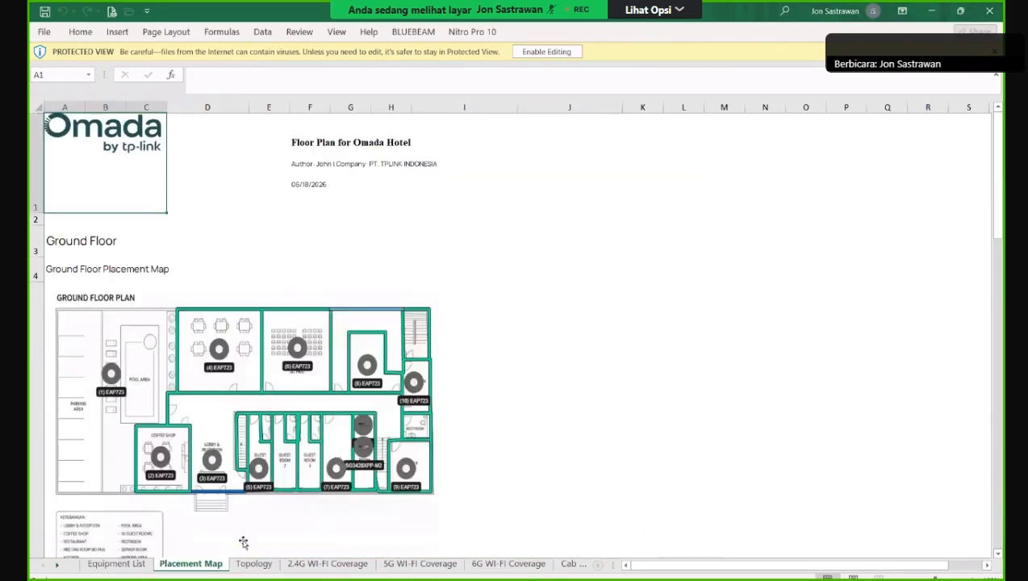
scroll(216, 359, down, 4)
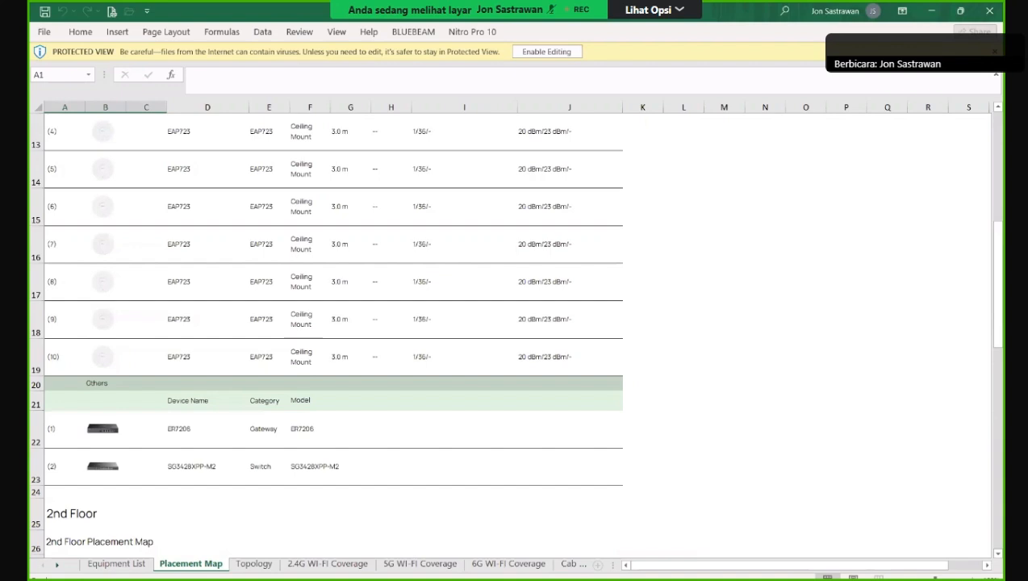
scroll(208, 502, down, 5)
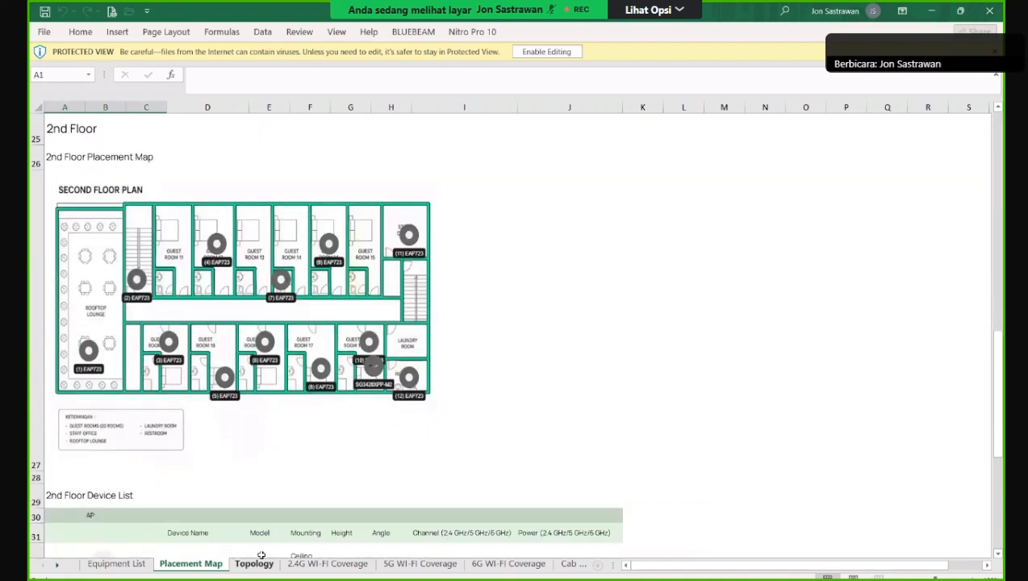
click(255, 565)
scroll(285, 464, down, 3)
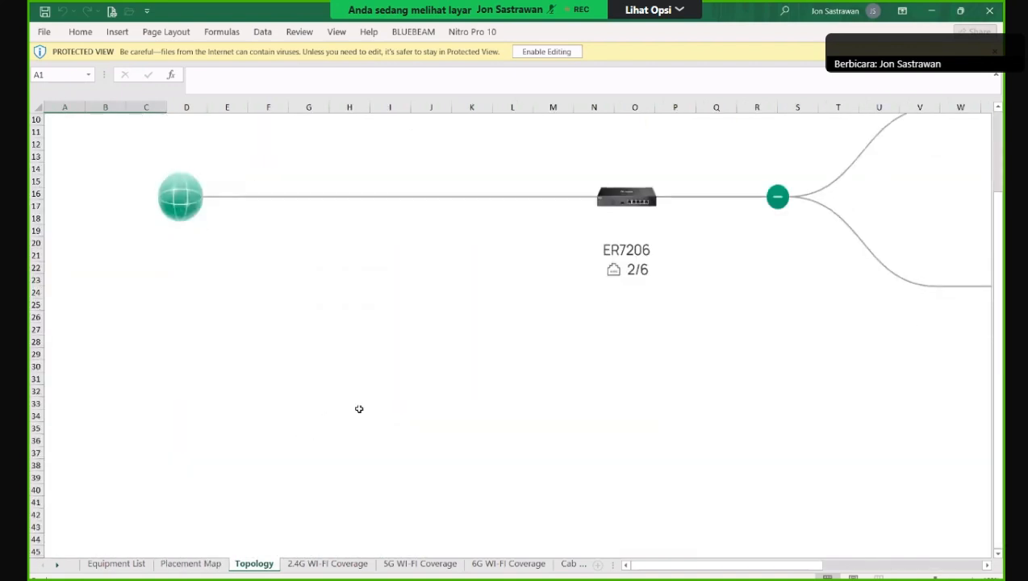
scroll(359, 409, down, 3)
scroll(365, 405, down, 2)
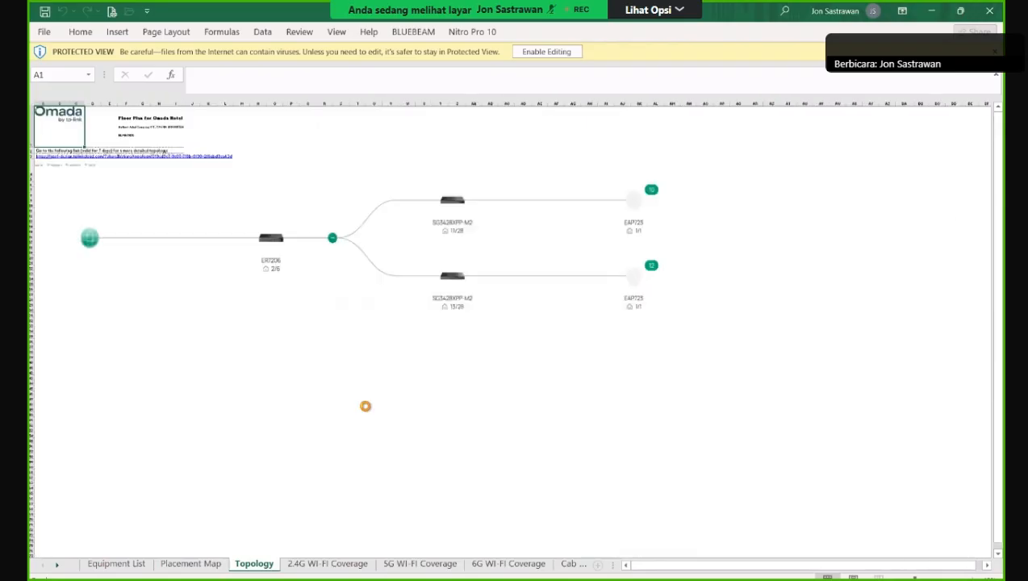
scroll(365, 405, down, 2)
View the 2.4G Wi-Fi Coverage sheet, then the 5G Wi-Fi Coverage sheet.
click(328, 564)
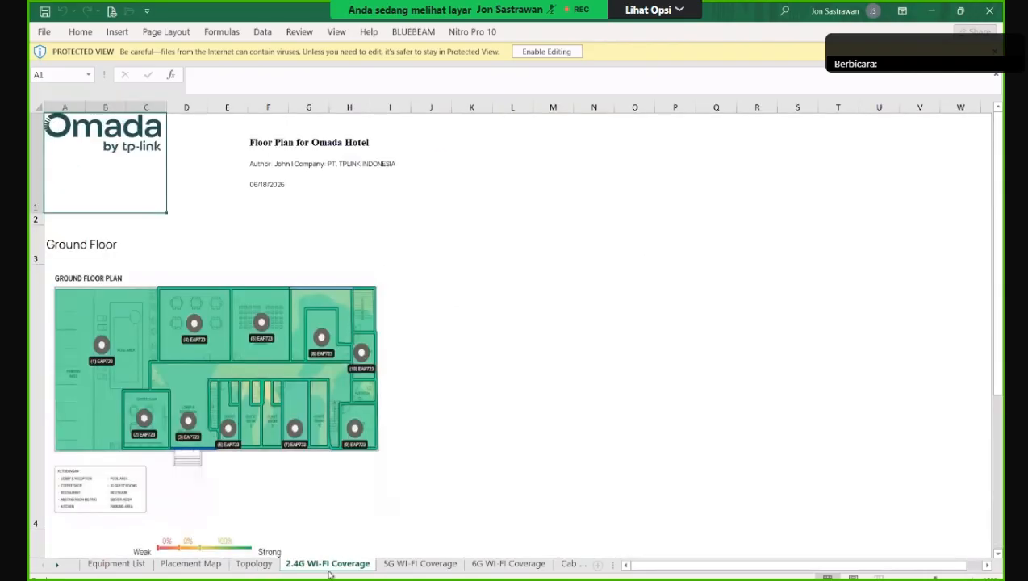
scroll(319, 493, down, 4)
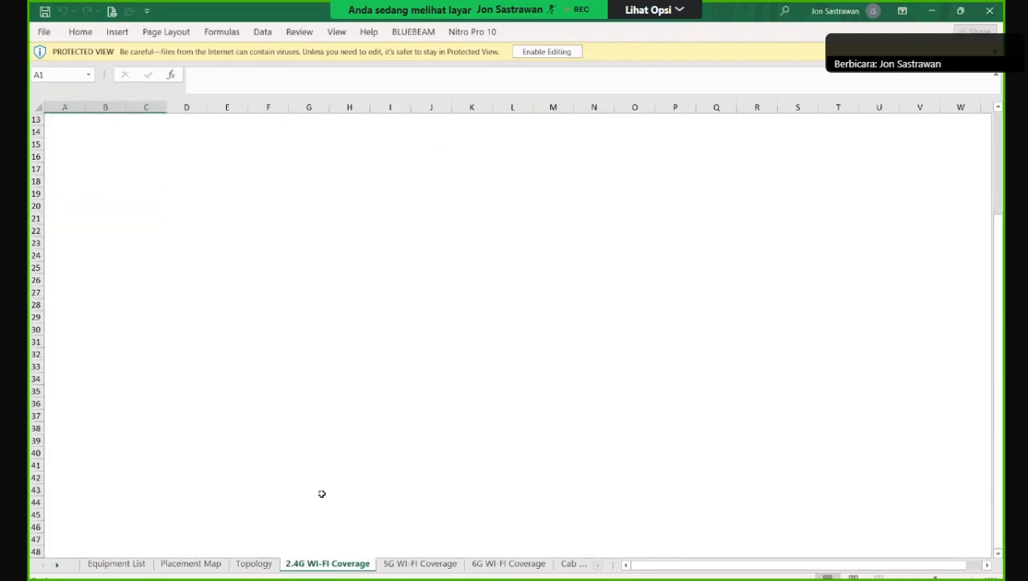
scroll(325, 495, up, 4)
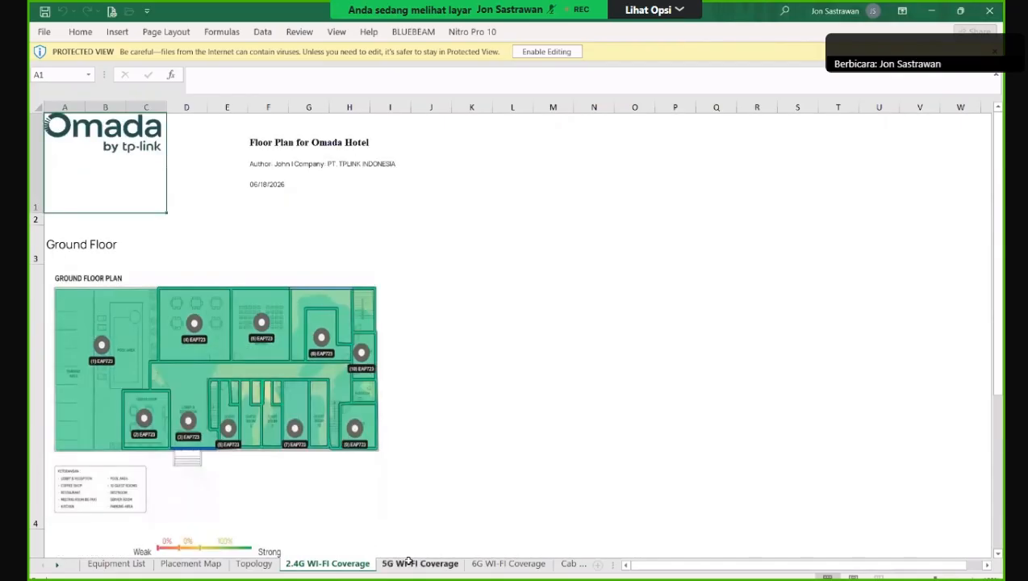
click(407, 561)
scroll(292, 501, down, 5)
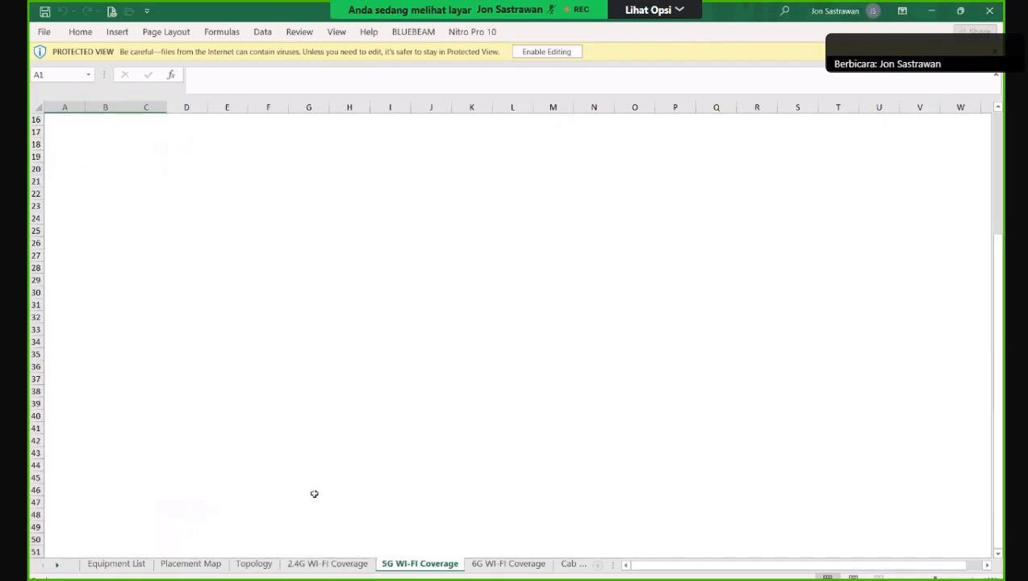
scroll(352, 495, up, 2)
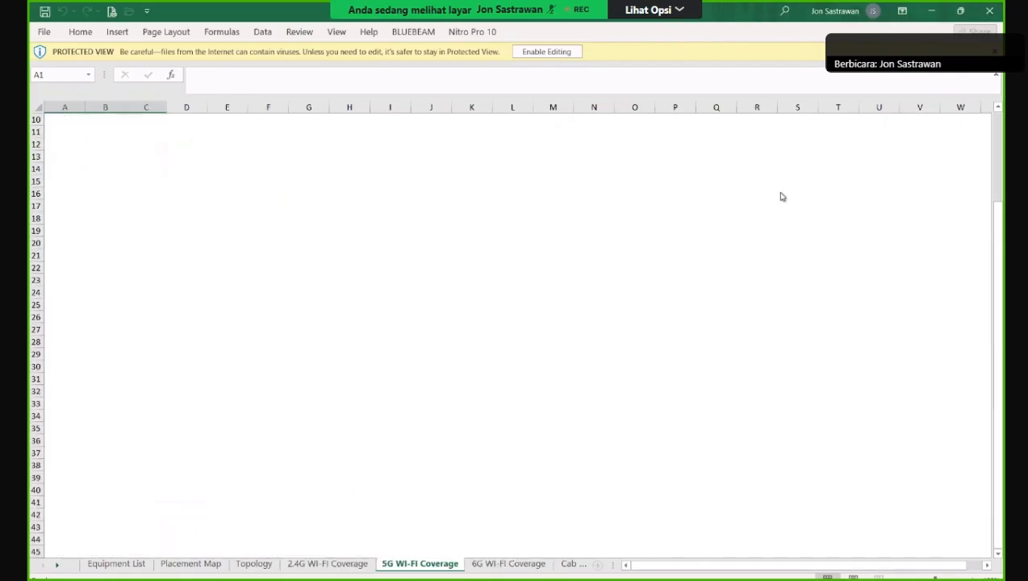